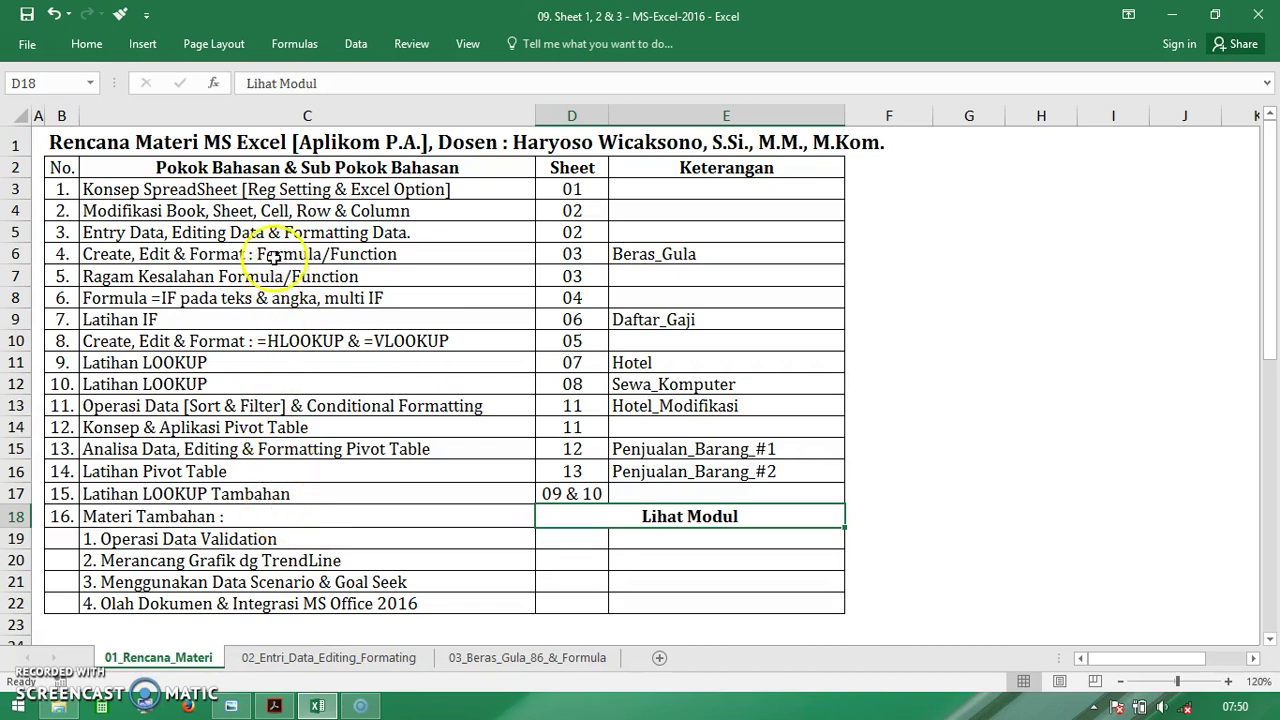
- Select the first topic in C3 and zoom the sheet in to 150%
click(268, 191)
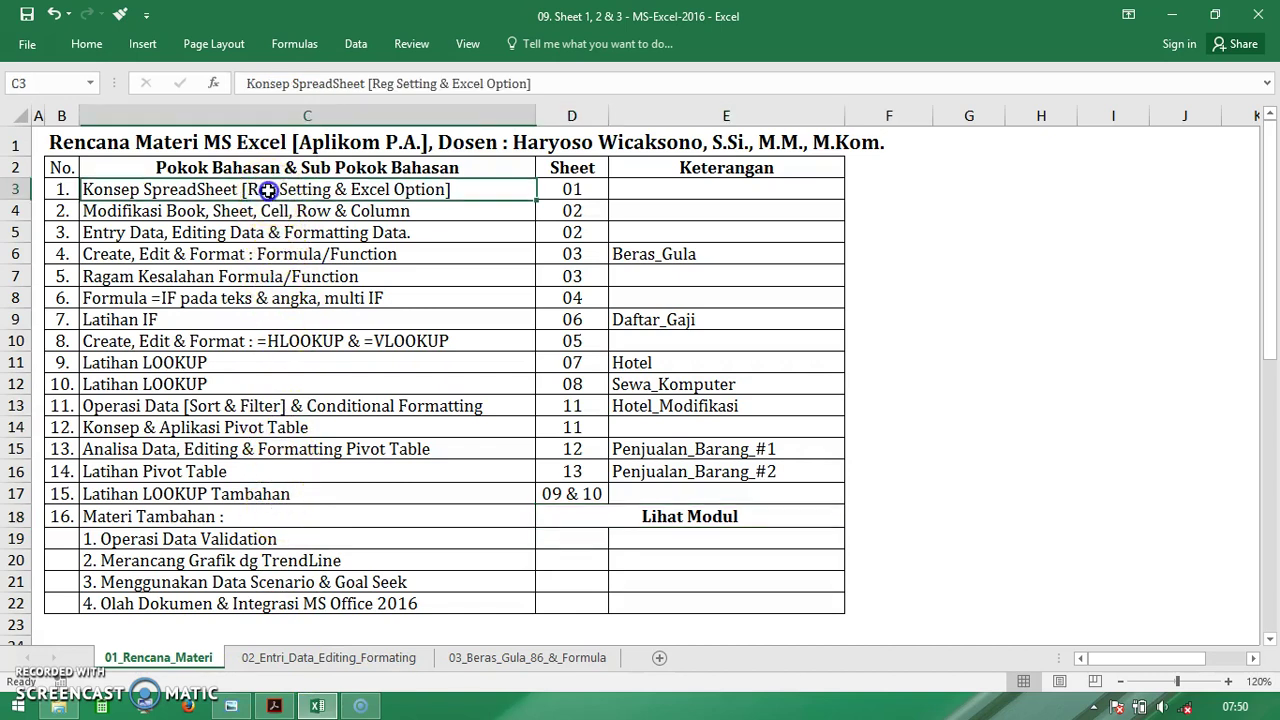
click(1228, 681)
click(1228, 681)
click(1228, 681)
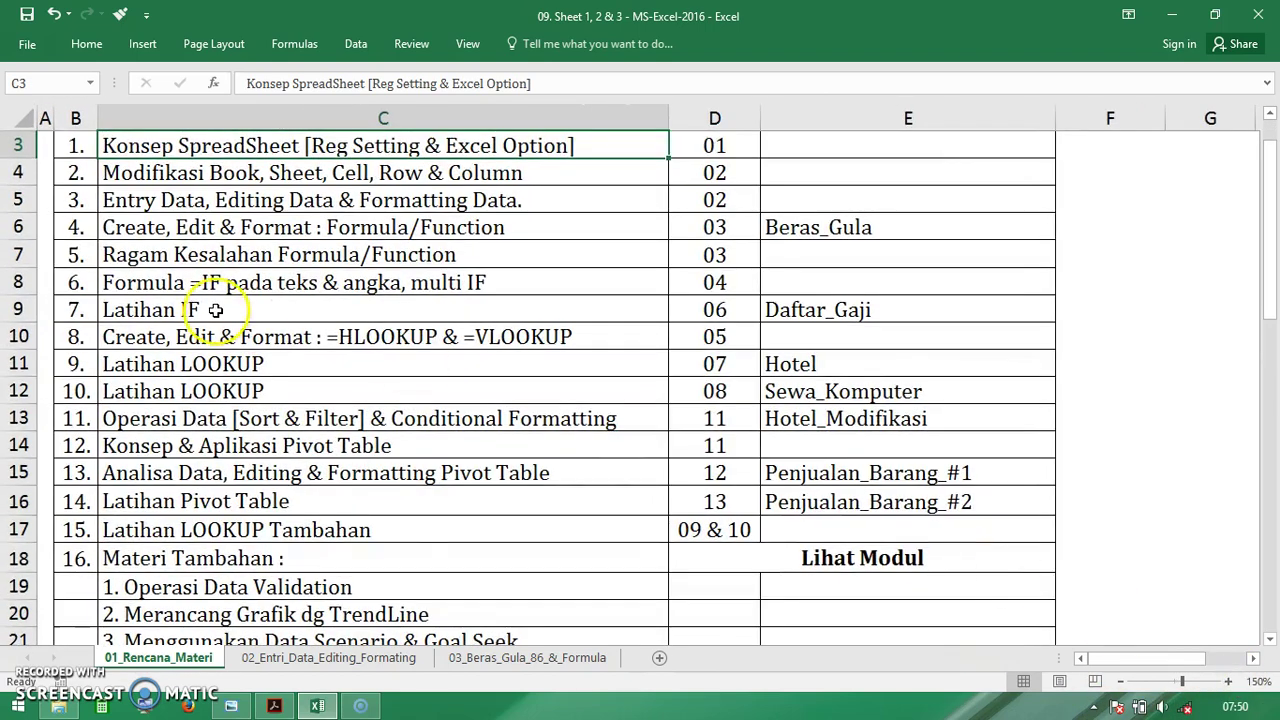
scroll(210, 310, up, 1)
- Step through the topic cells C4–C7 and C13–C15, ending on the pivot table topic
click(276, 239)
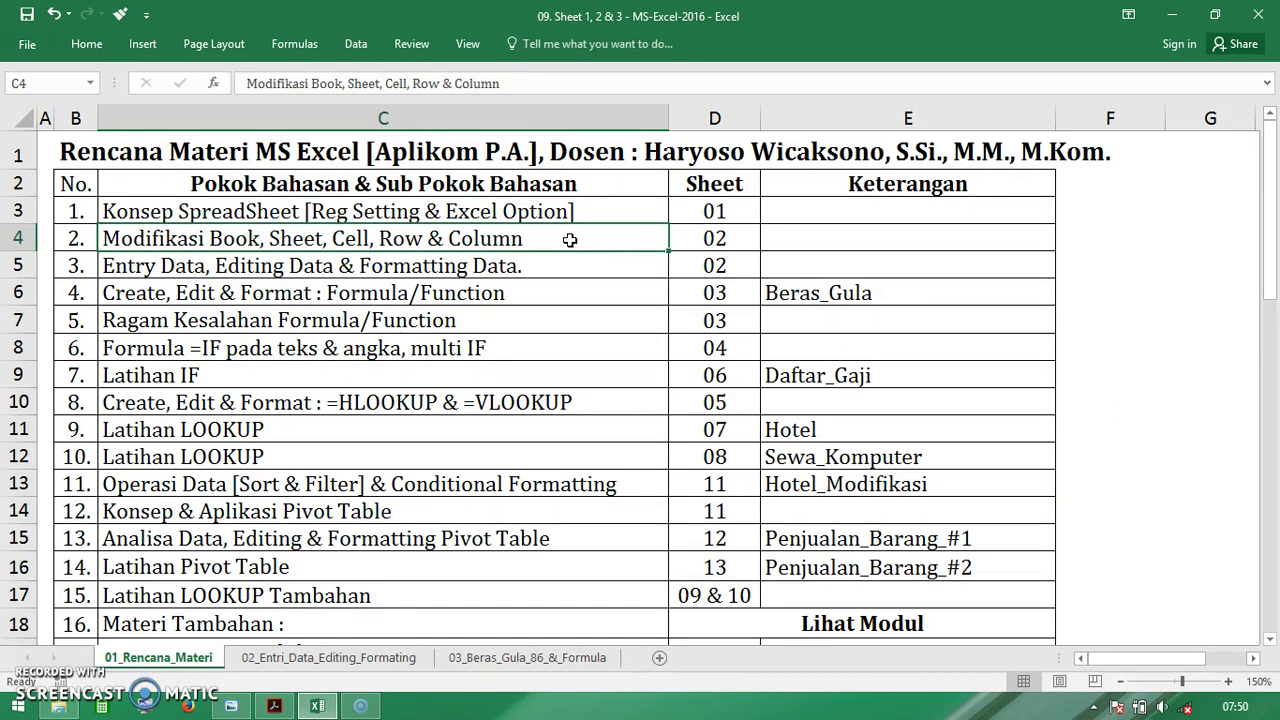
click(560, 272)
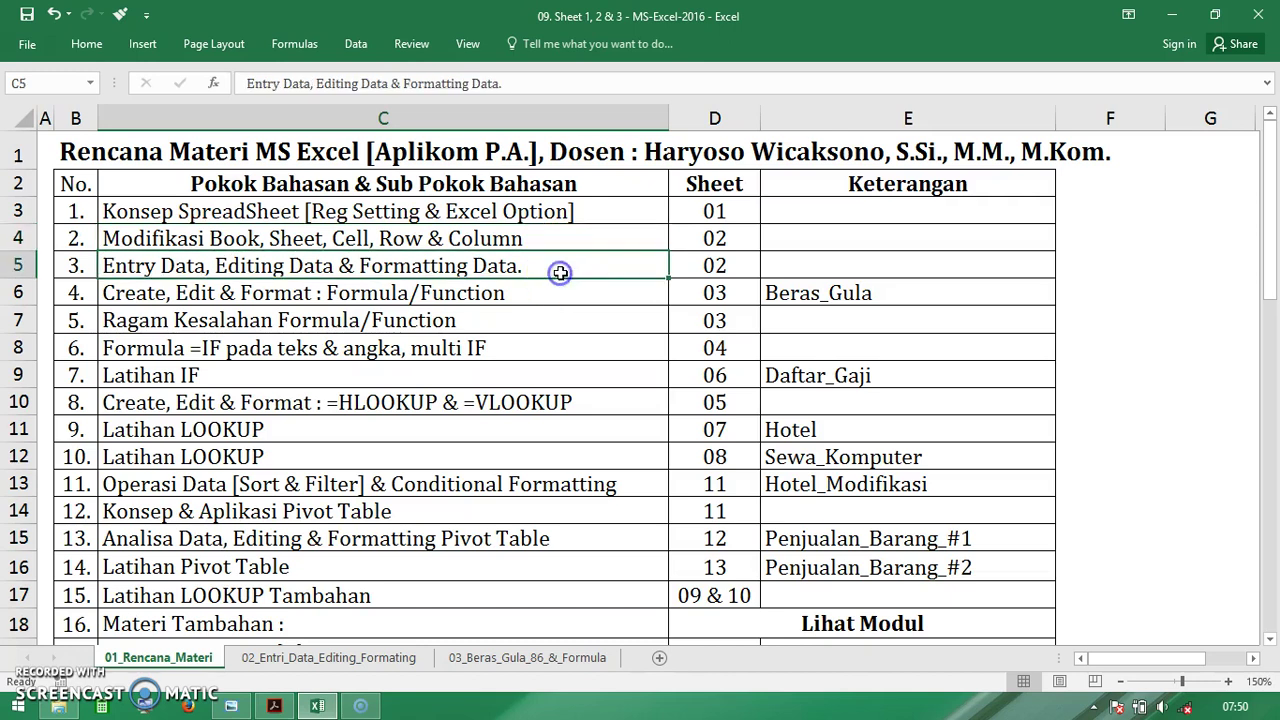
click(557, 299)
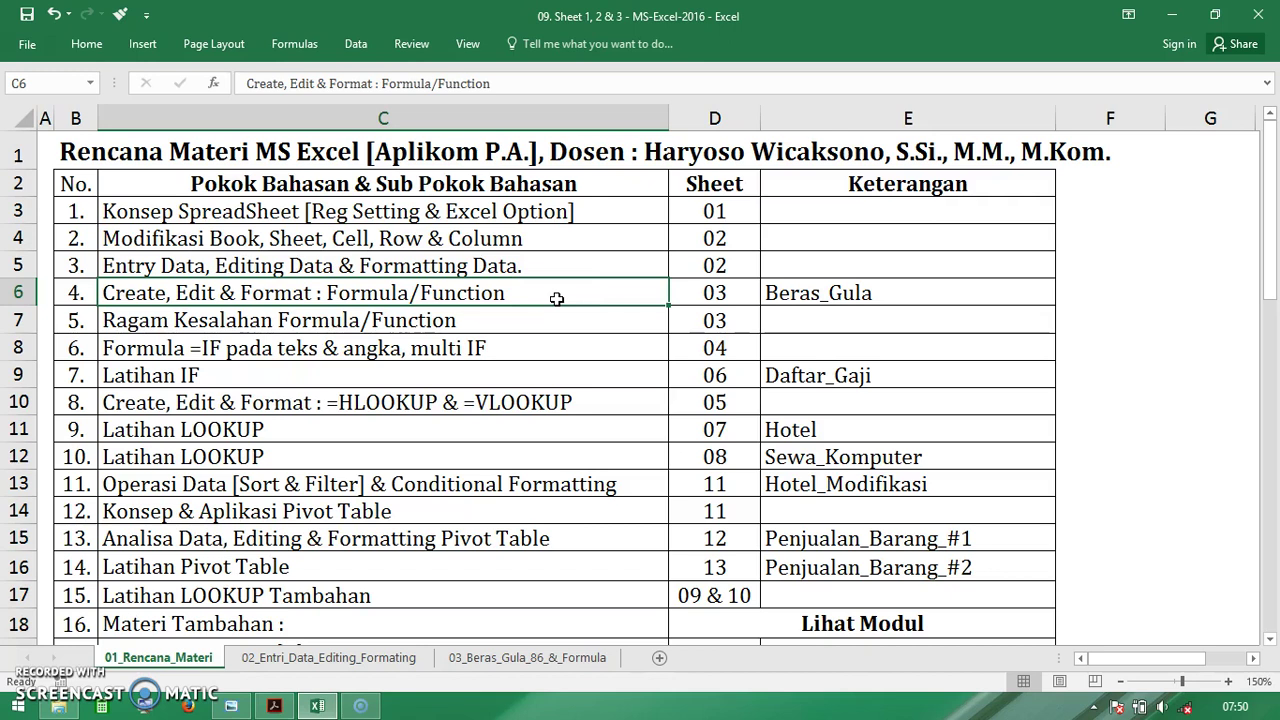
click(530, 326)
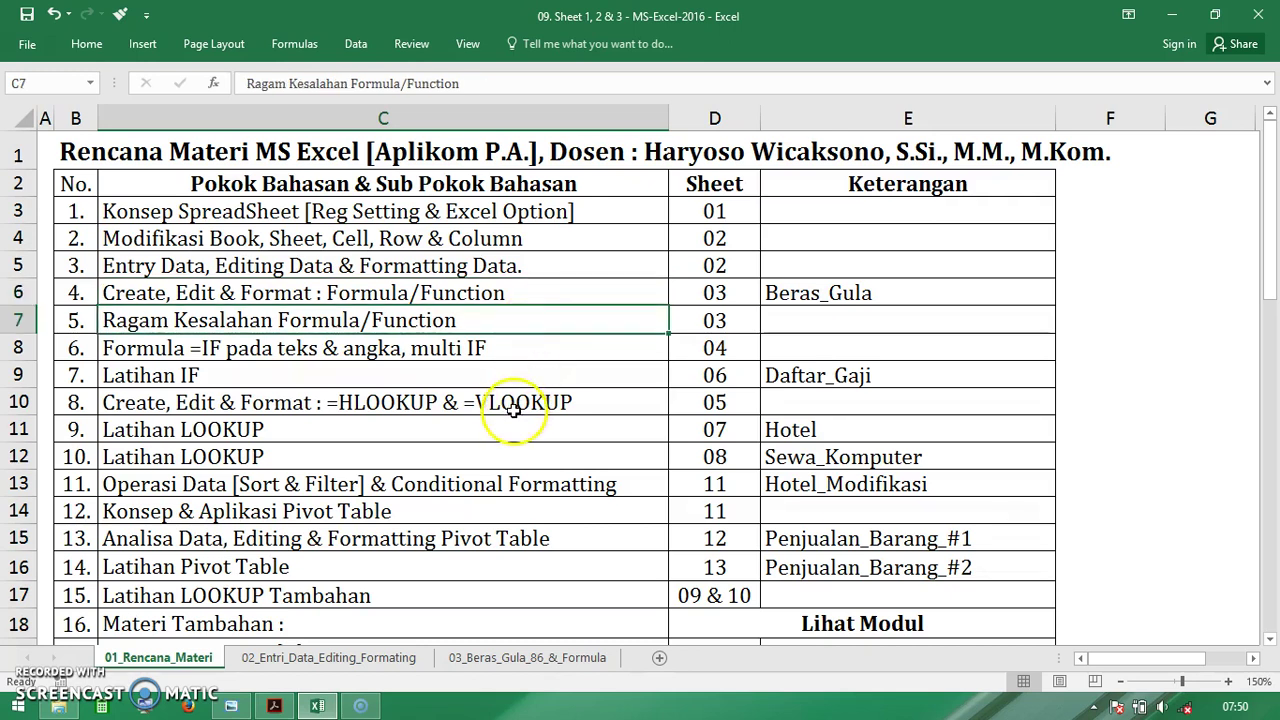
click(510, 490)
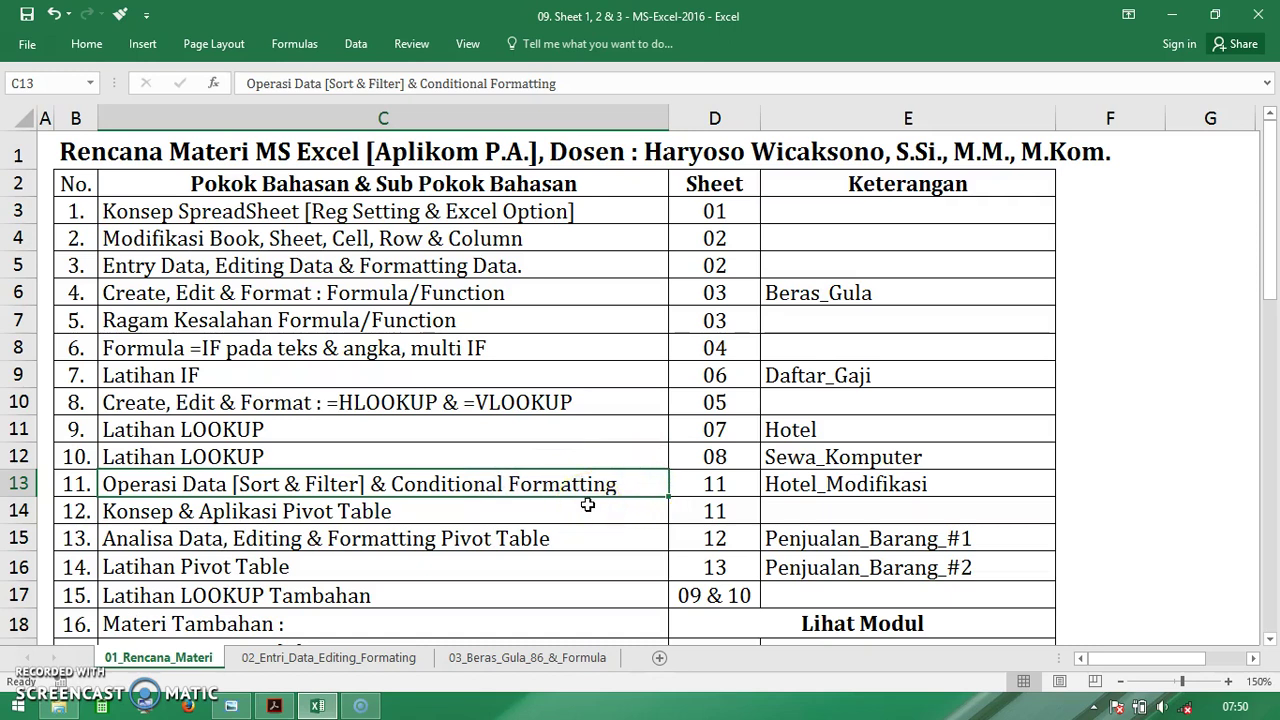
click(587, 507)
click(587, 537)
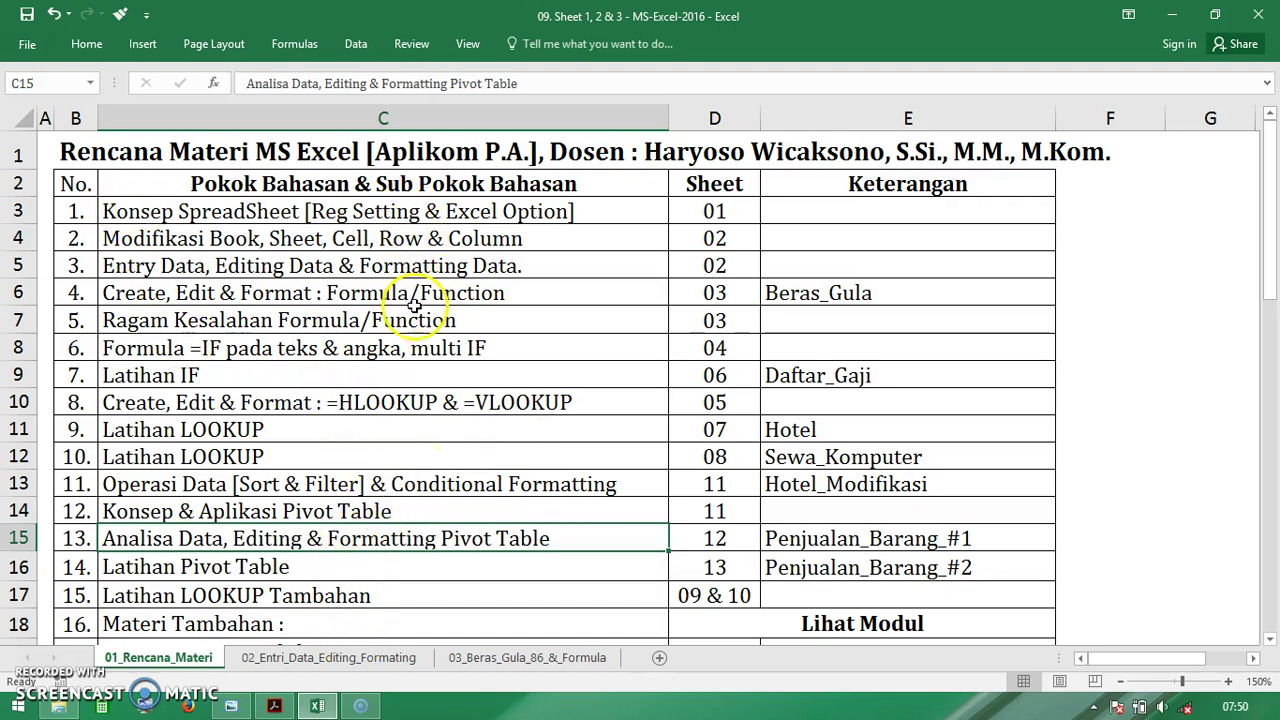
- On sheet 02_Entri_Data_Editing_Formating, scroll right to the reference guide picture and back to the Materi list
click(310, 665)
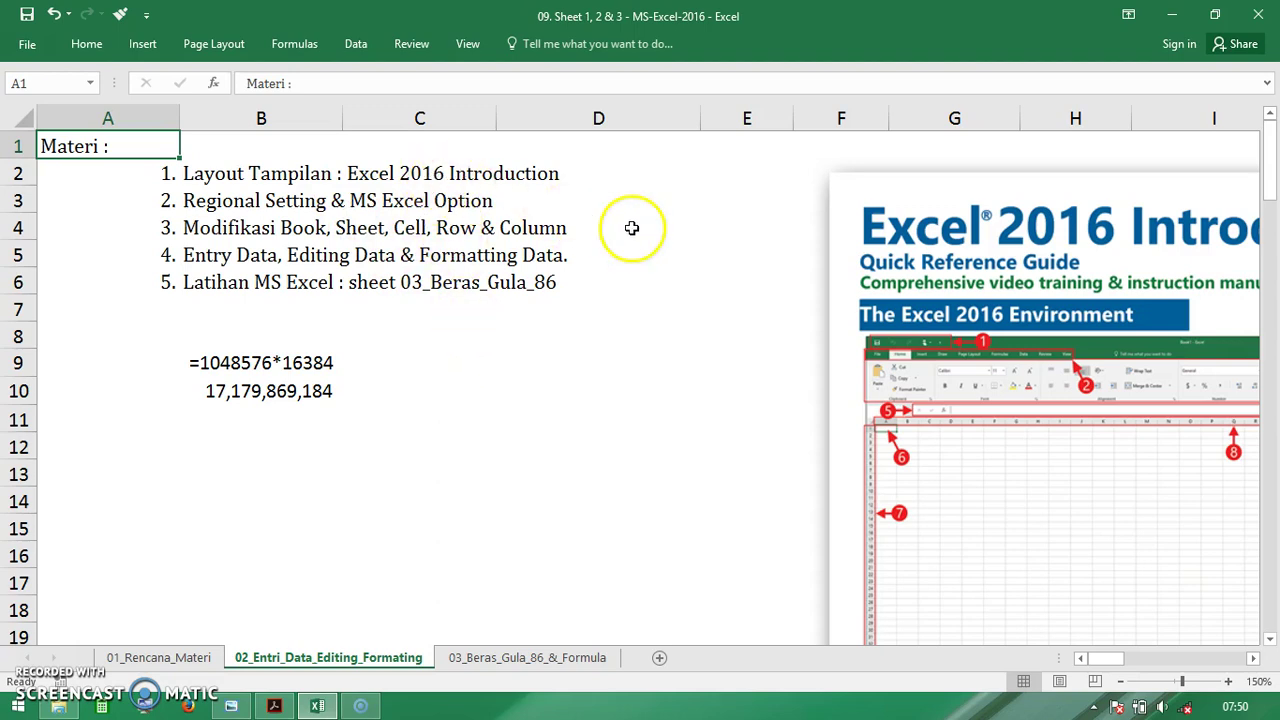
click(1253, 661)
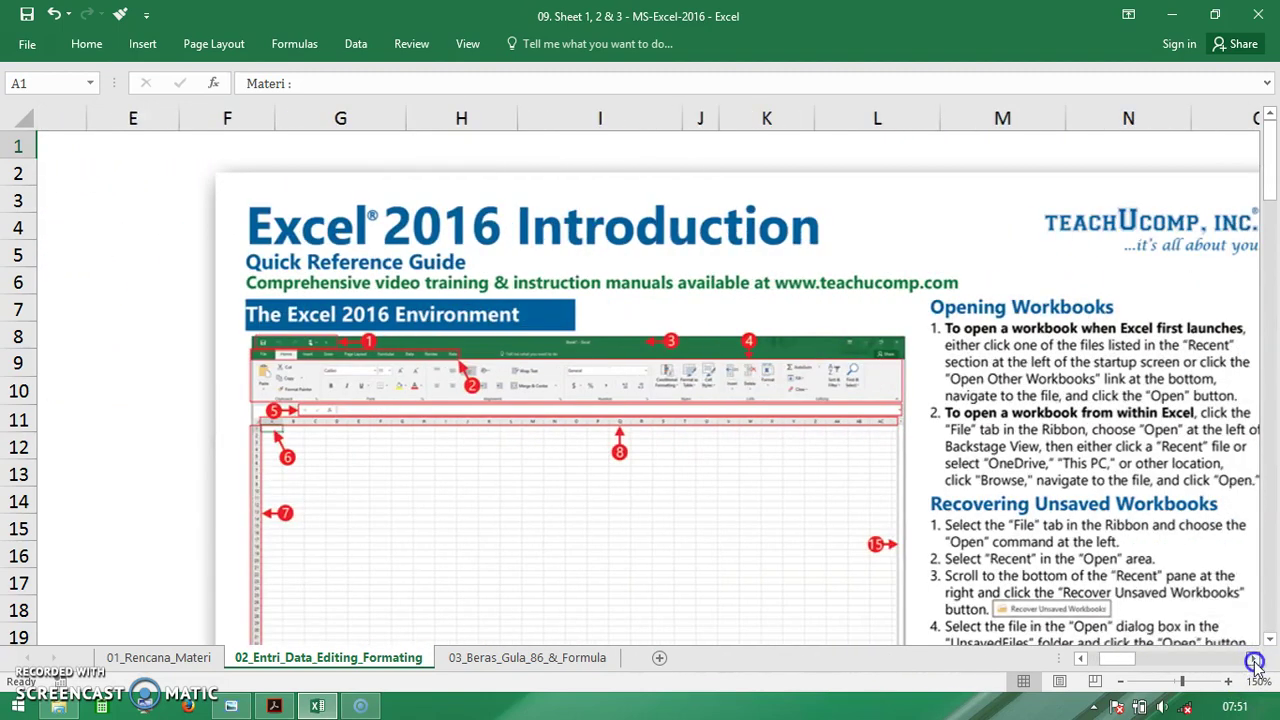
click(1255, 663)
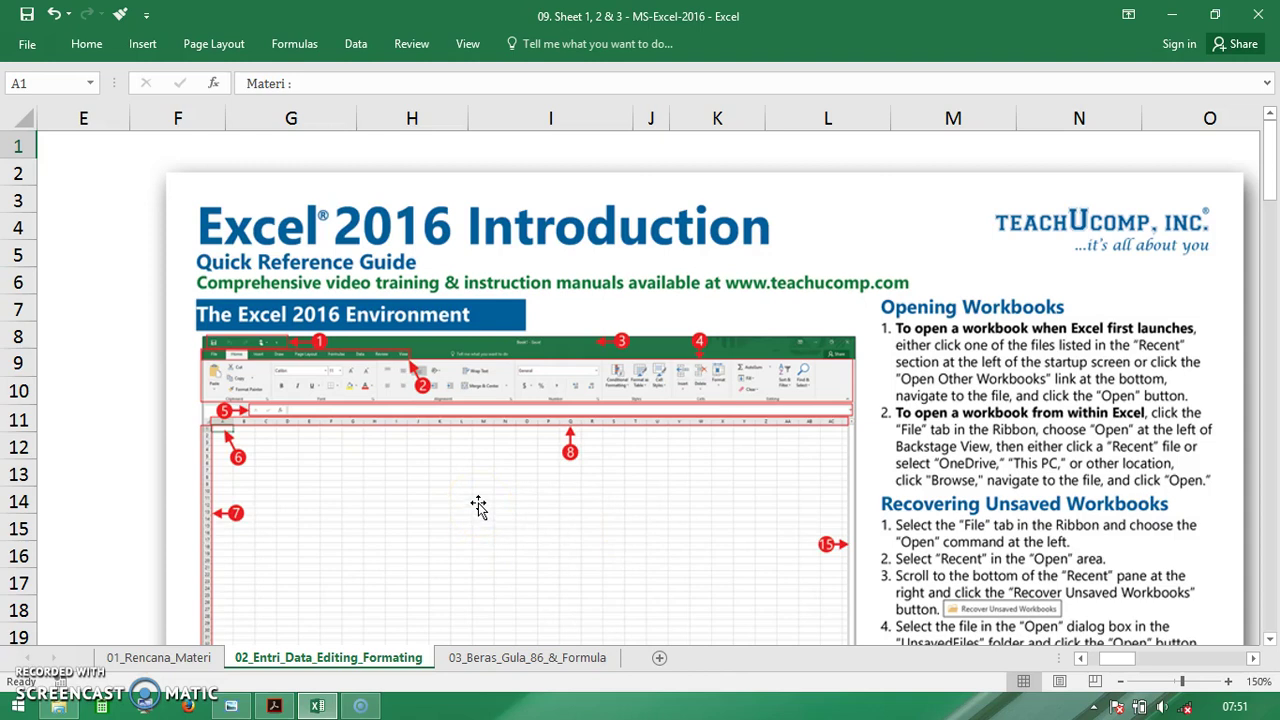
click(1081, 659)
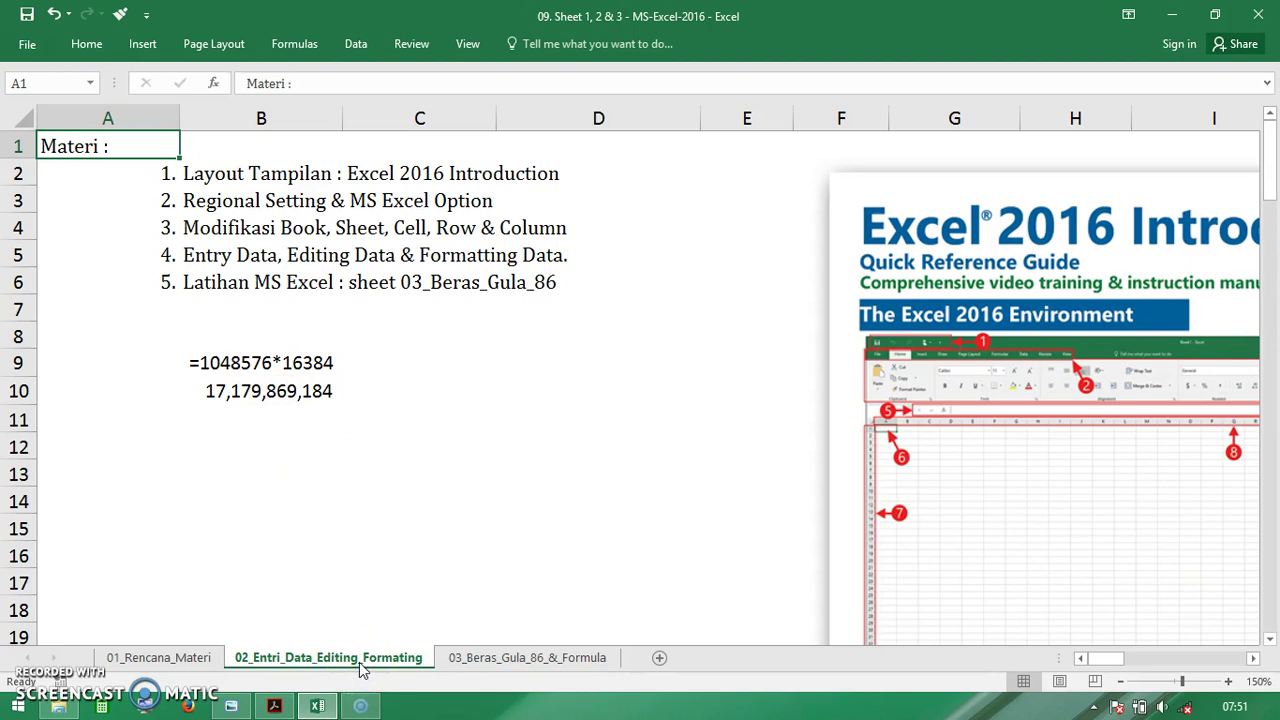
click(272, 664)
key(ctrl+Right)
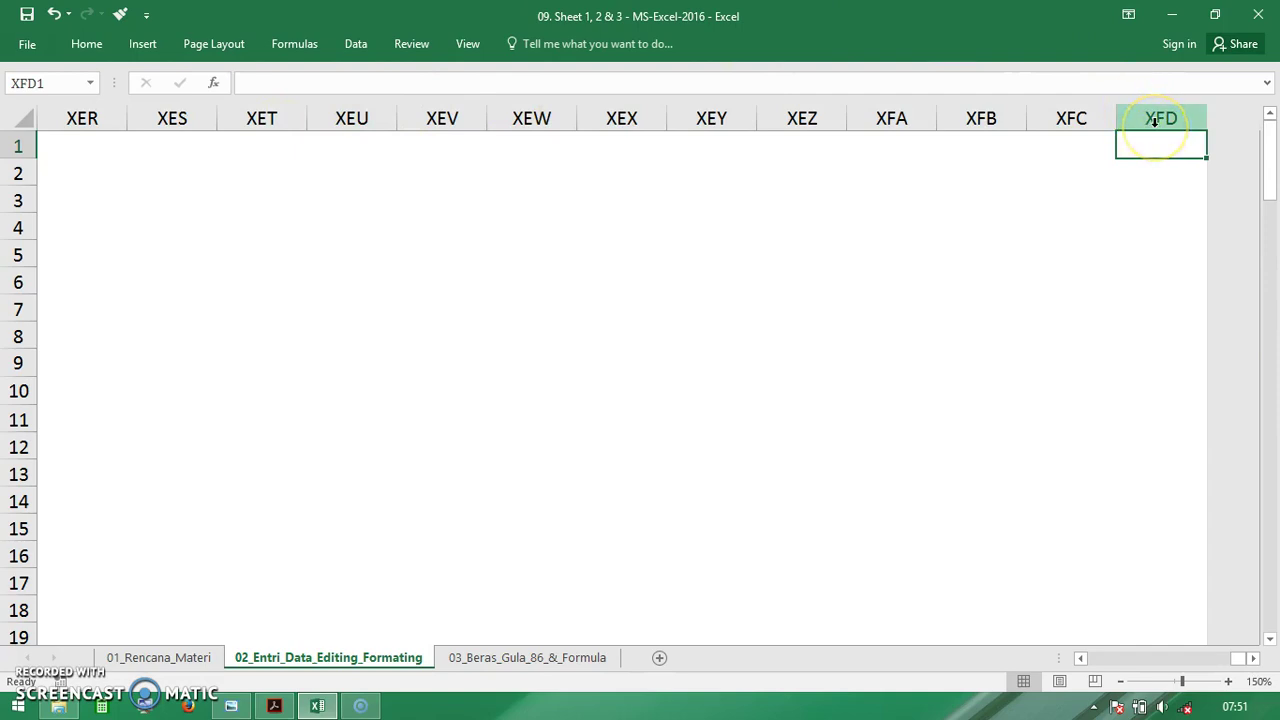
key(ctrl+Left)
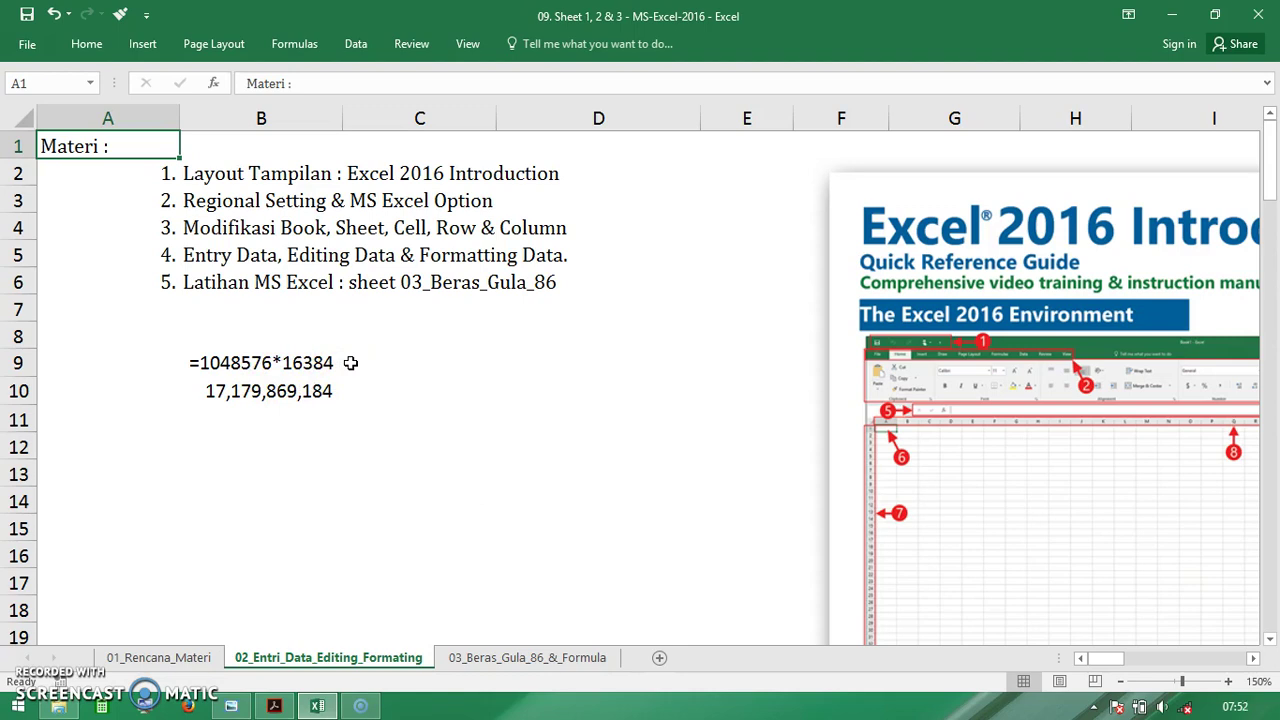
key(Down)
key(Down)
key(Down)
key(ctrl+Down)
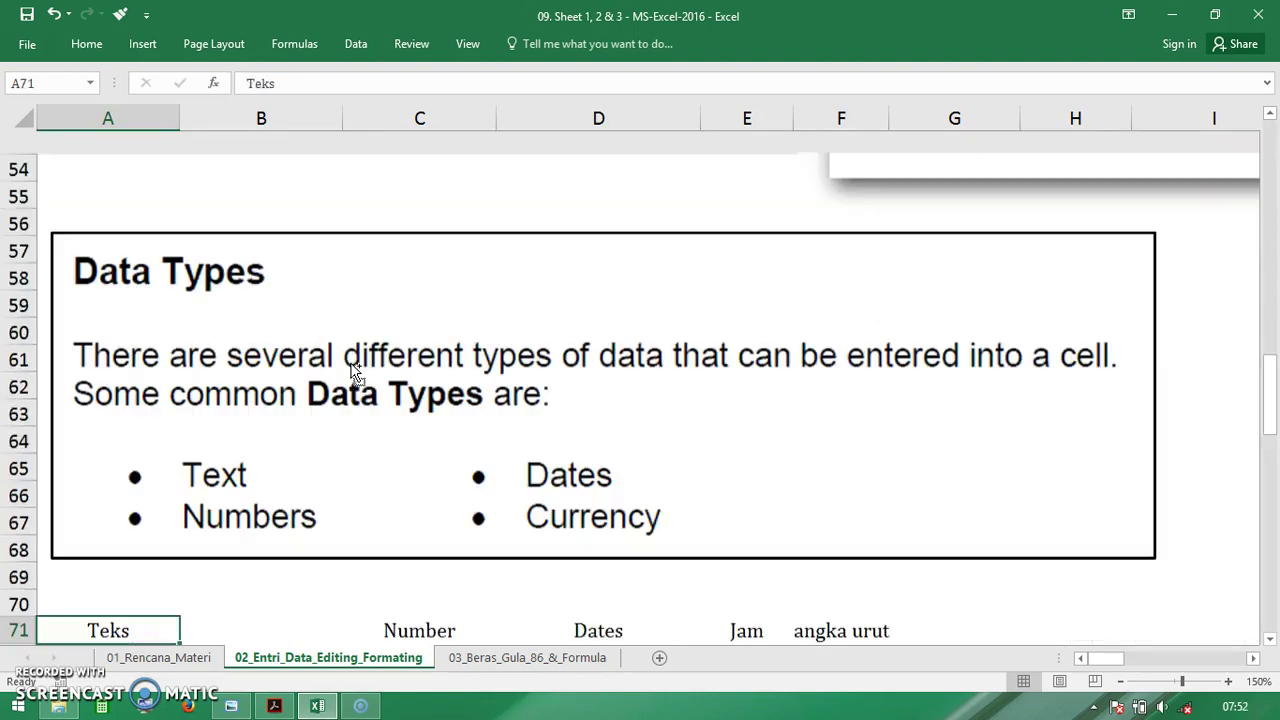
key(Down)
key(Down)
key(Down)
key(Down)
key(ctrl+Down)
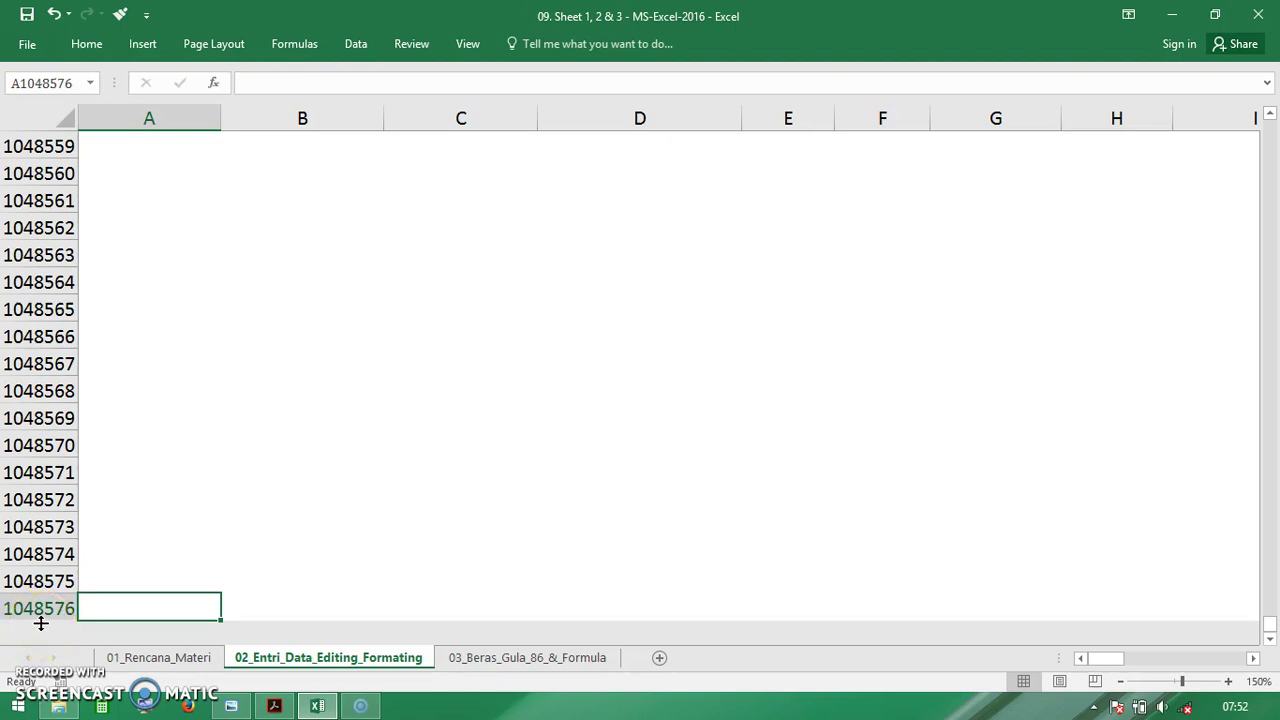
key(ctrl+Home)
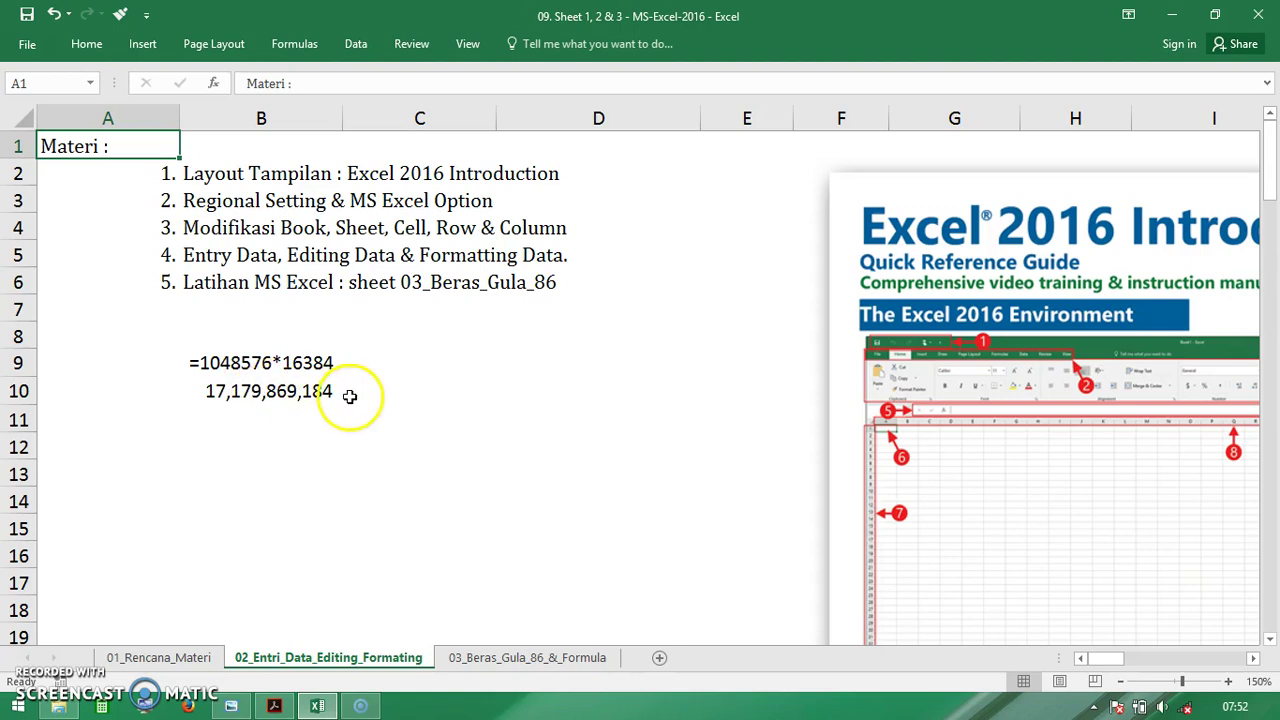
click(353, 395)
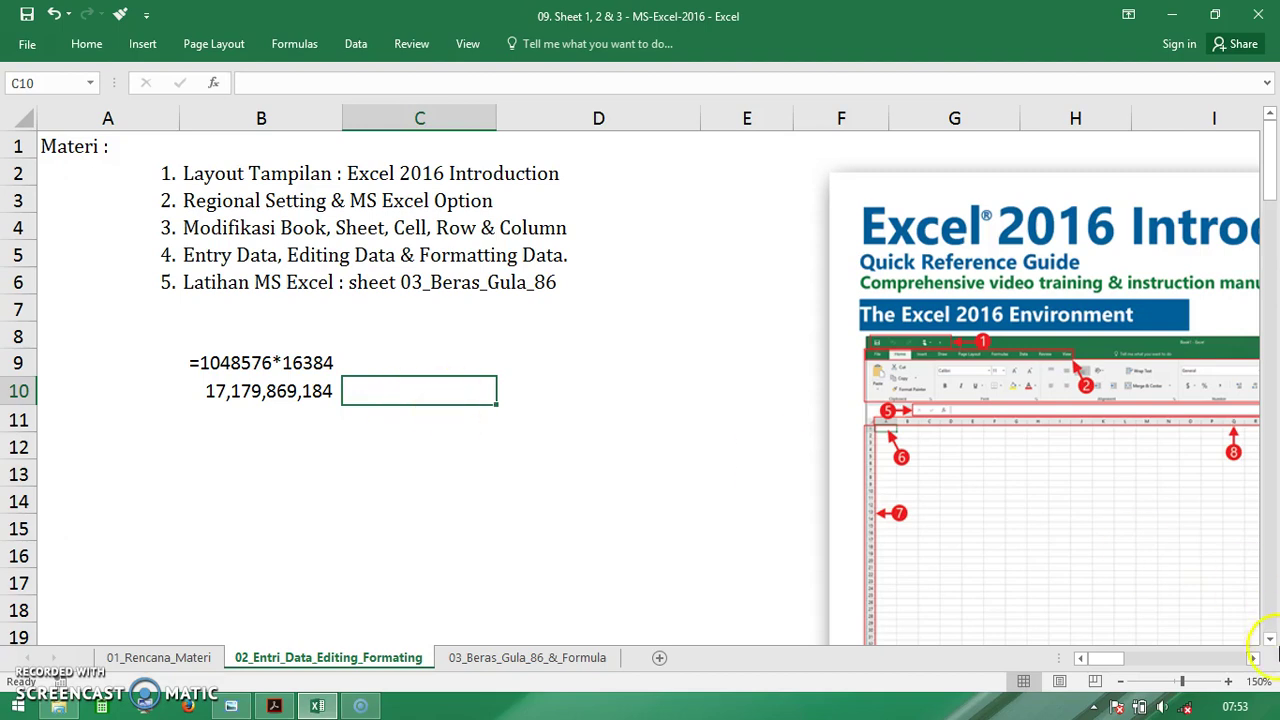
click(1253, 659)
click(1253, 659)
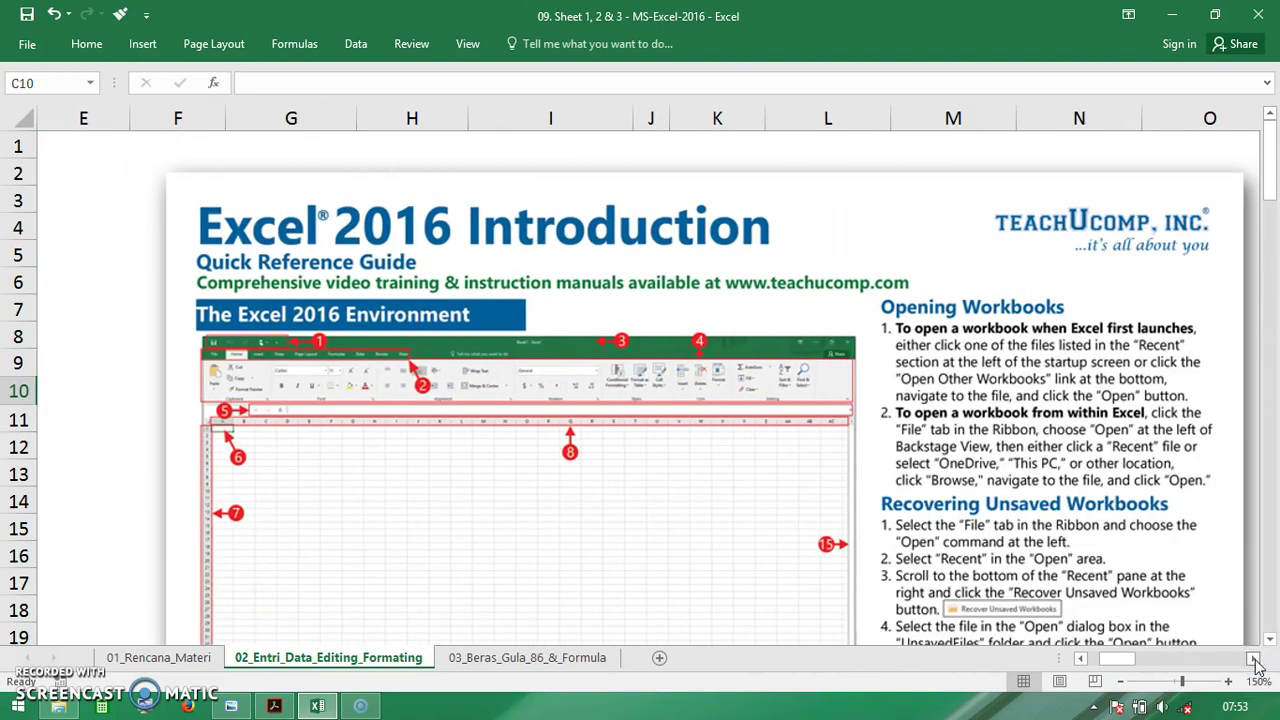
click(1253, 659)
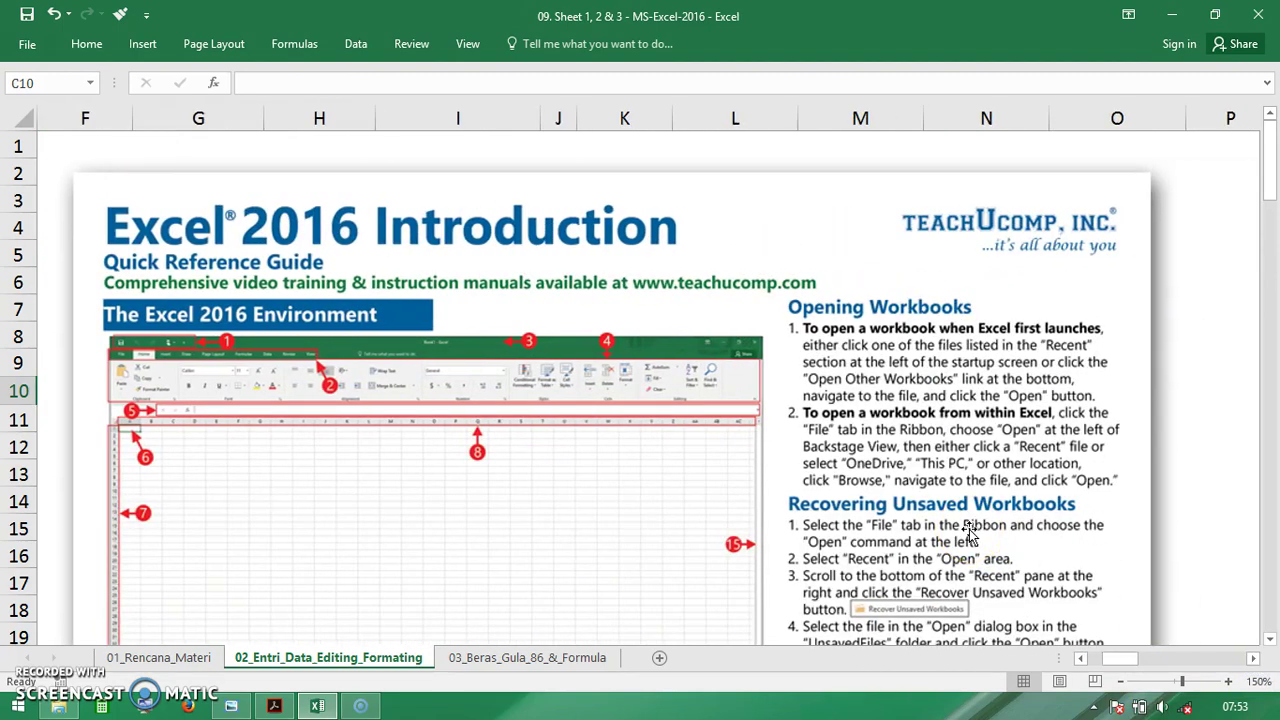
click(1080, 659)
click(1080, 659)
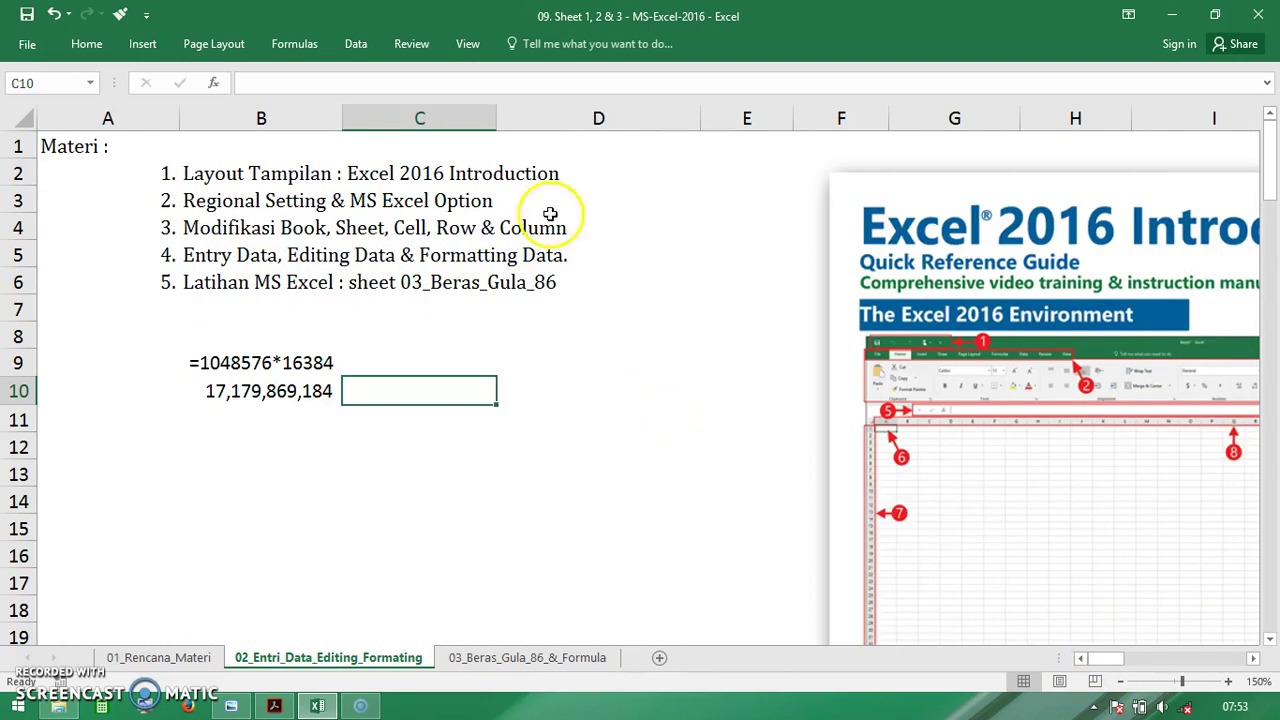
click(27, 47)
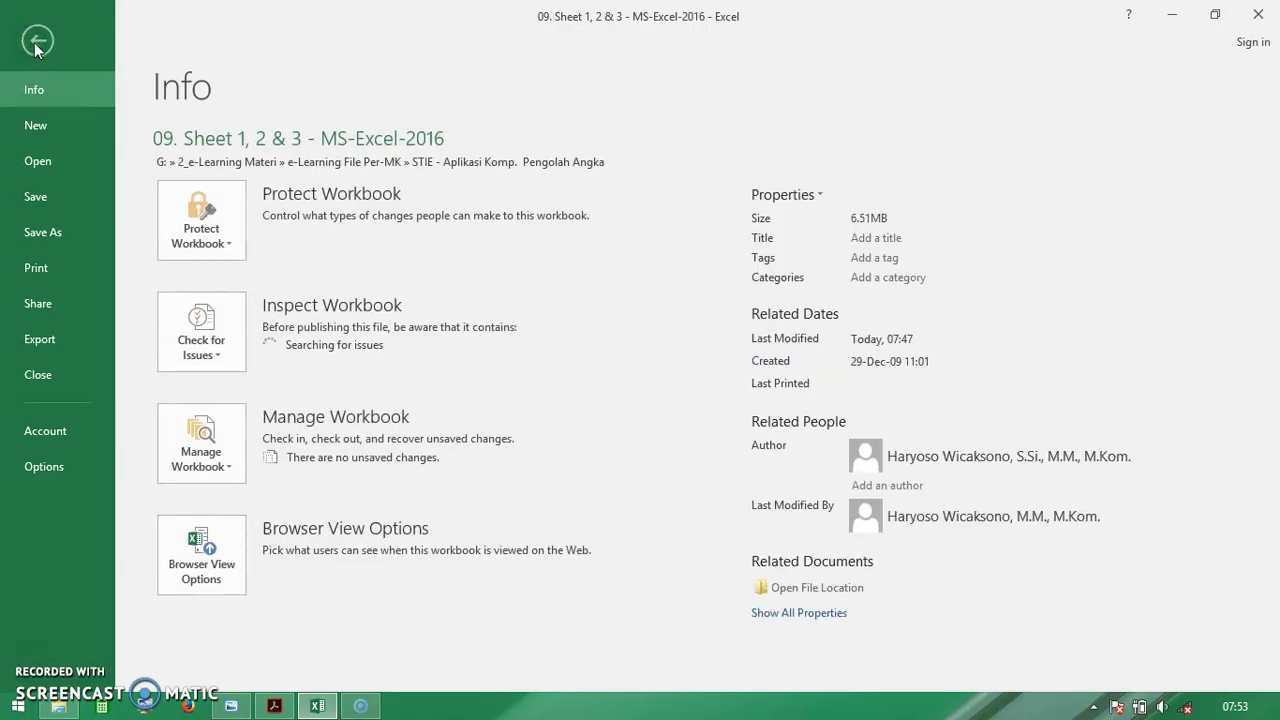
click(40, 120)
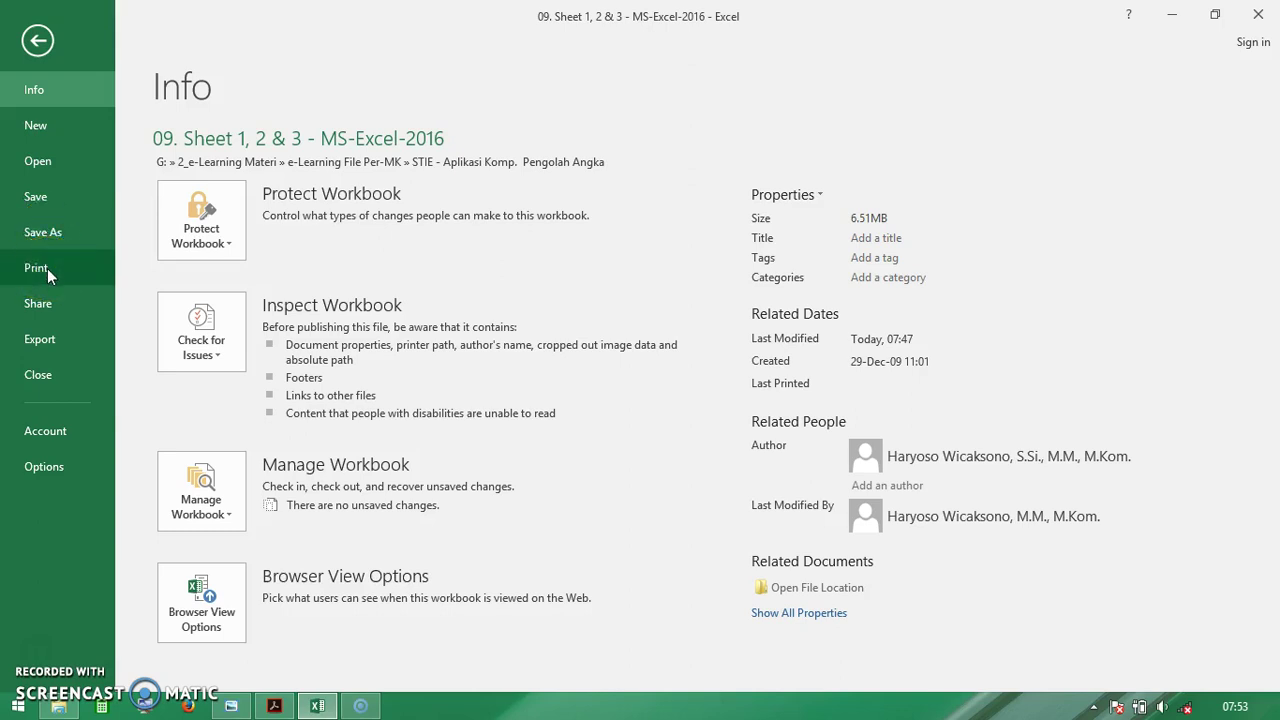
click(37, 42)
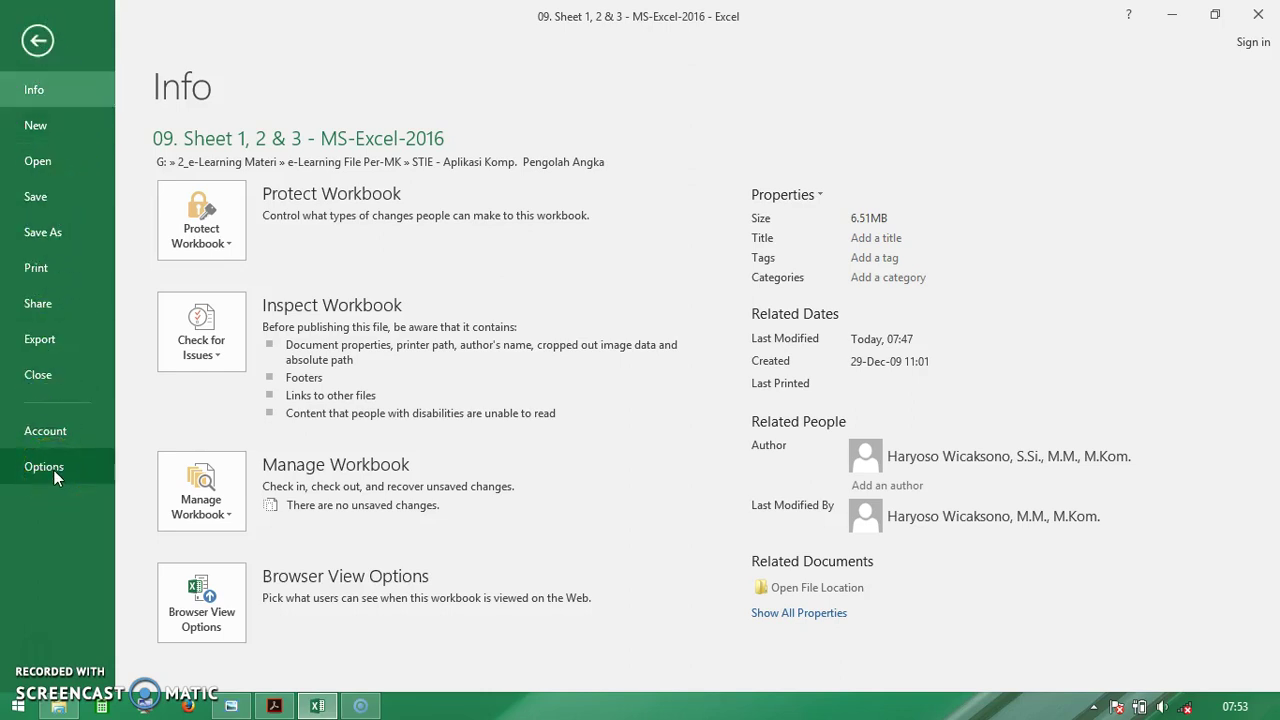
click(37, 40)
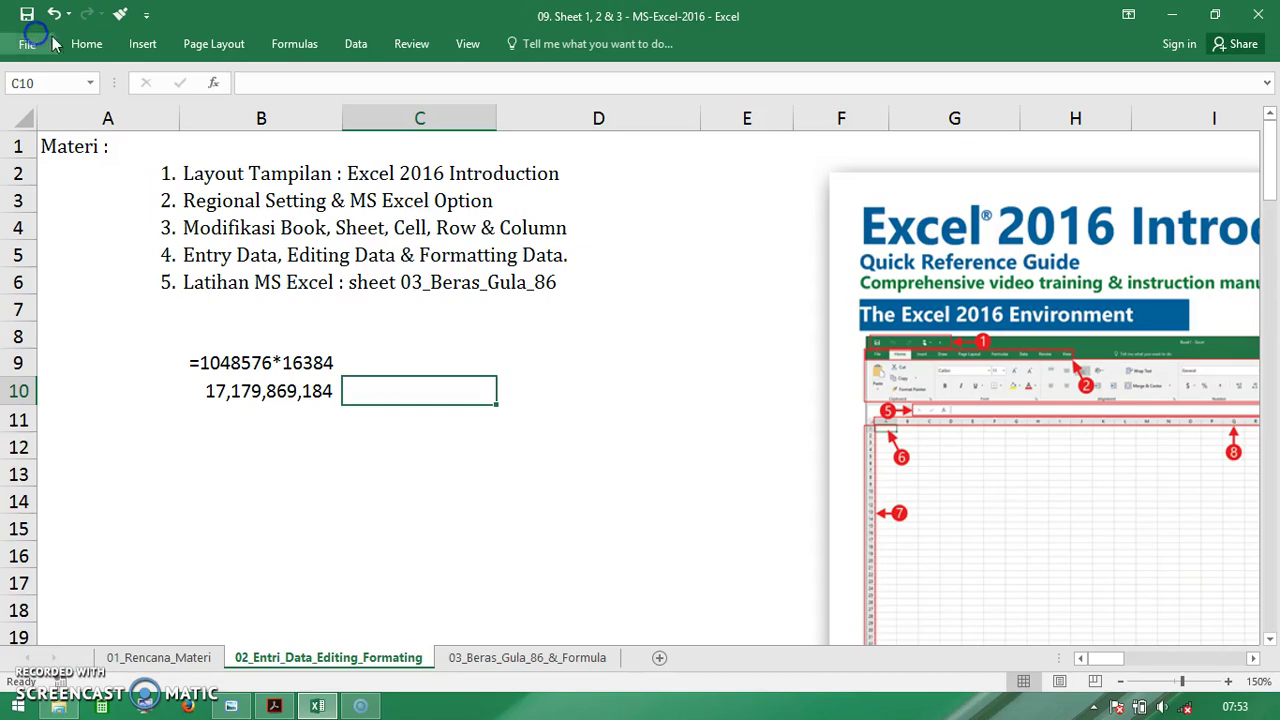
- Show the Home tab commands, pin the ribbon open, then collapse it again
click(85, 46)
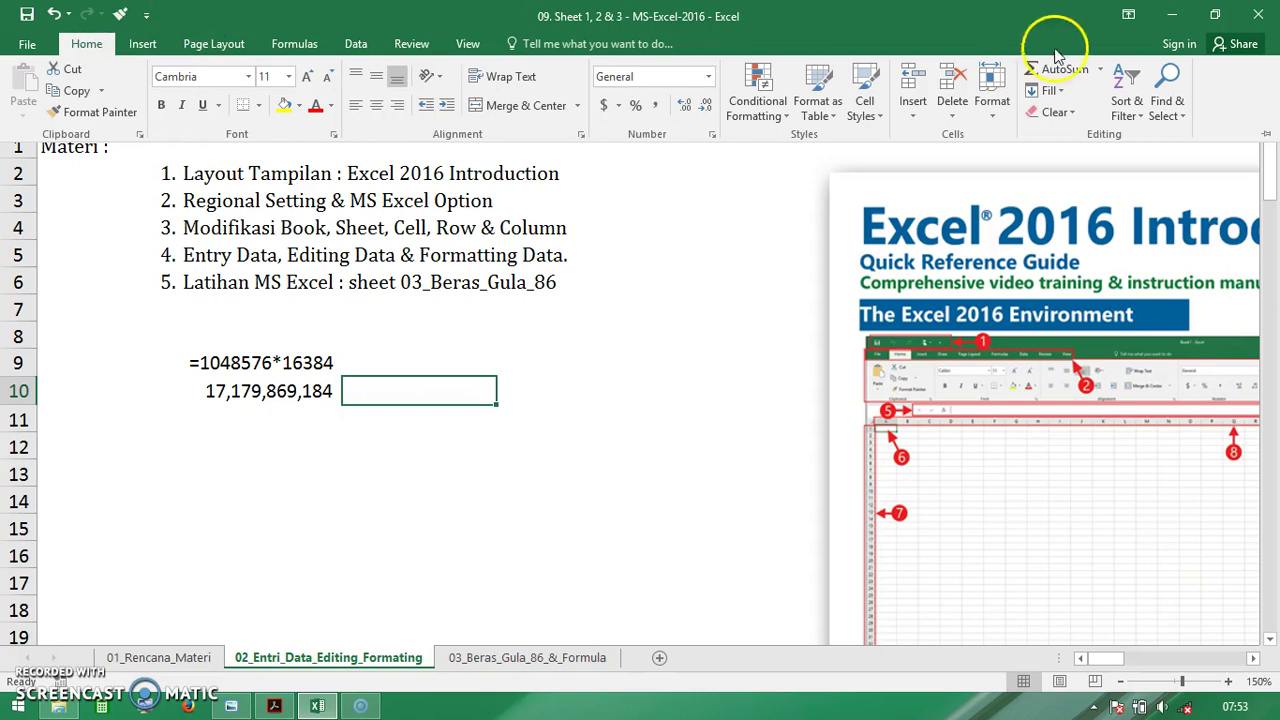
click(1266, 137)
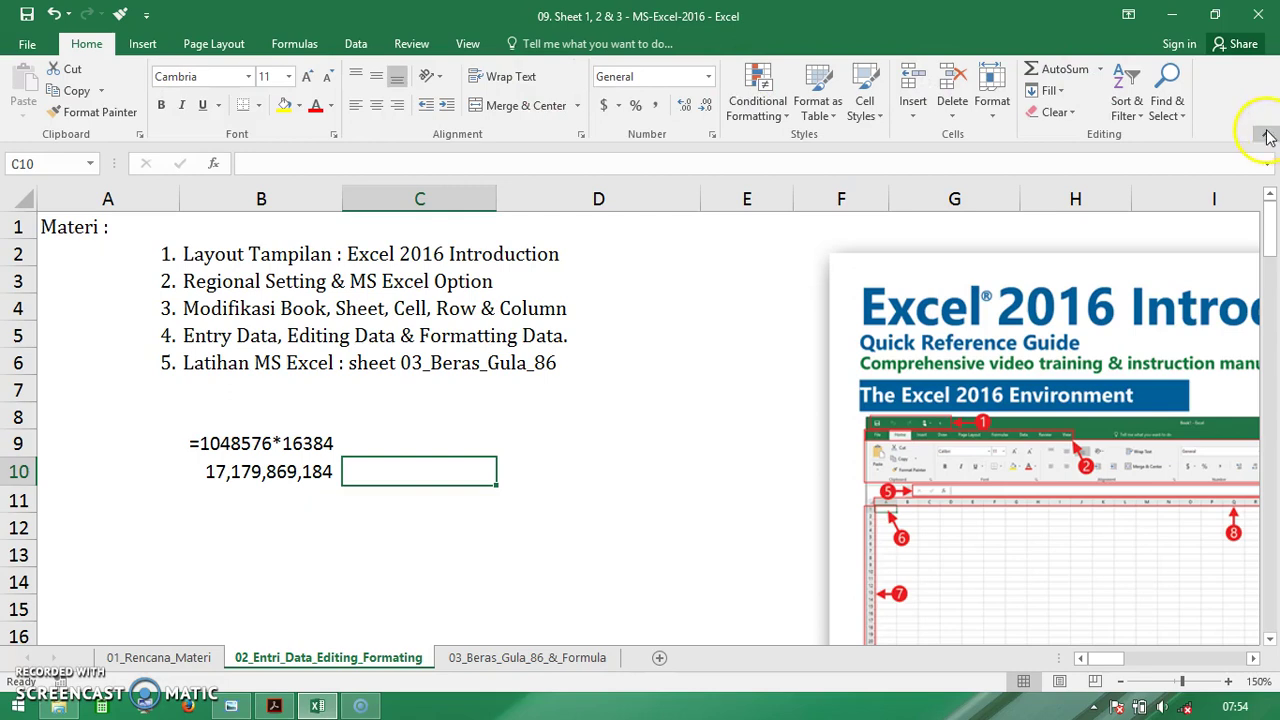
click(1266, 136)
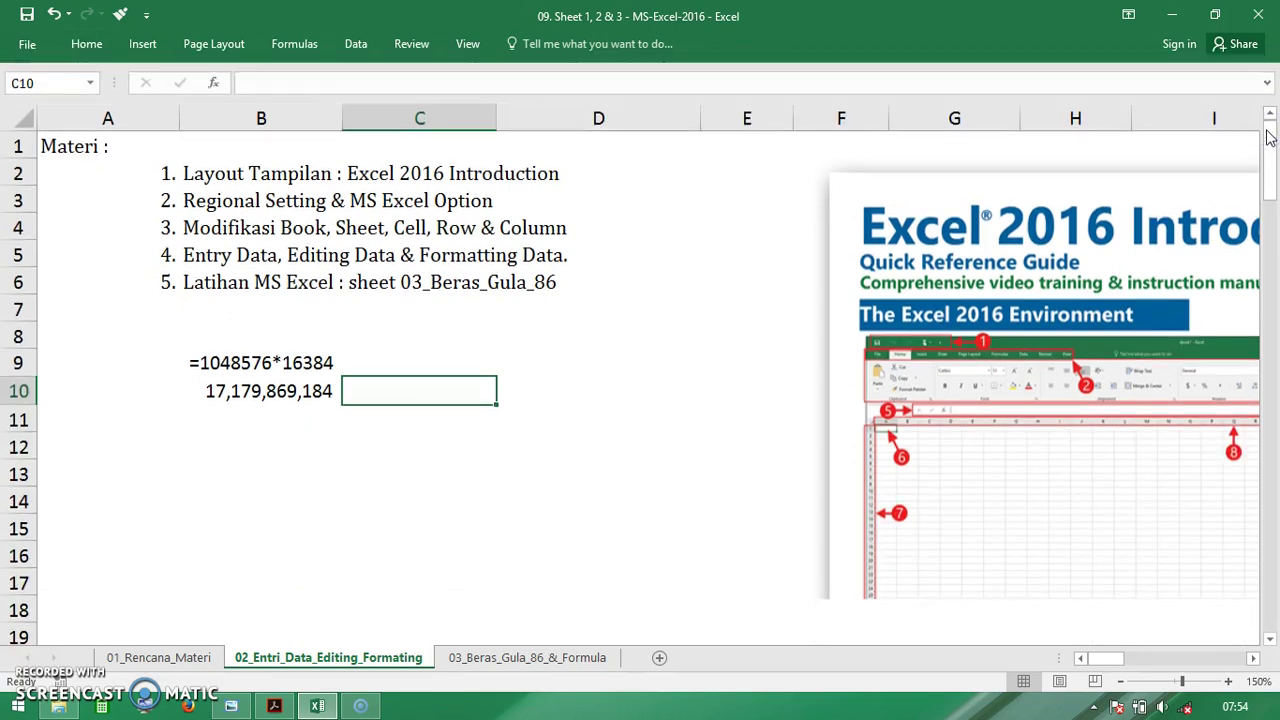
- Set Ribbon Display Options to Show Tabs and Commands so the full ribbon stays visible
click(1128, 16)
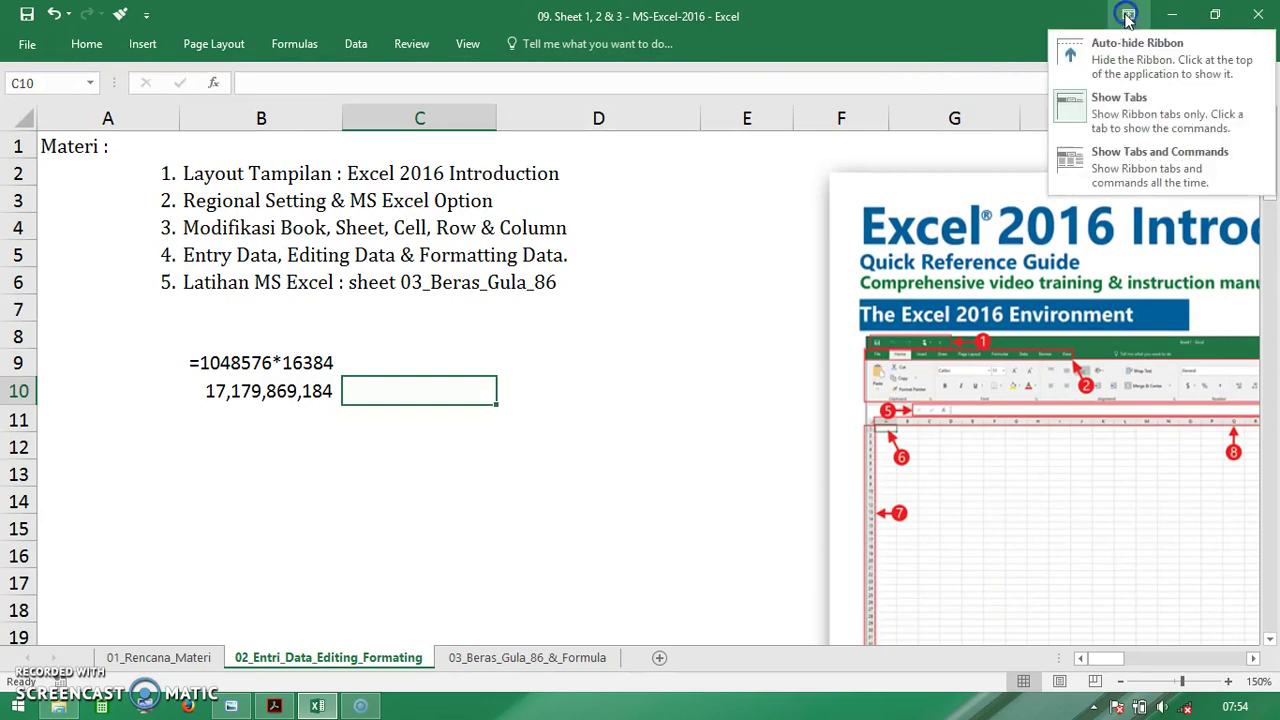
click(1130, 155)
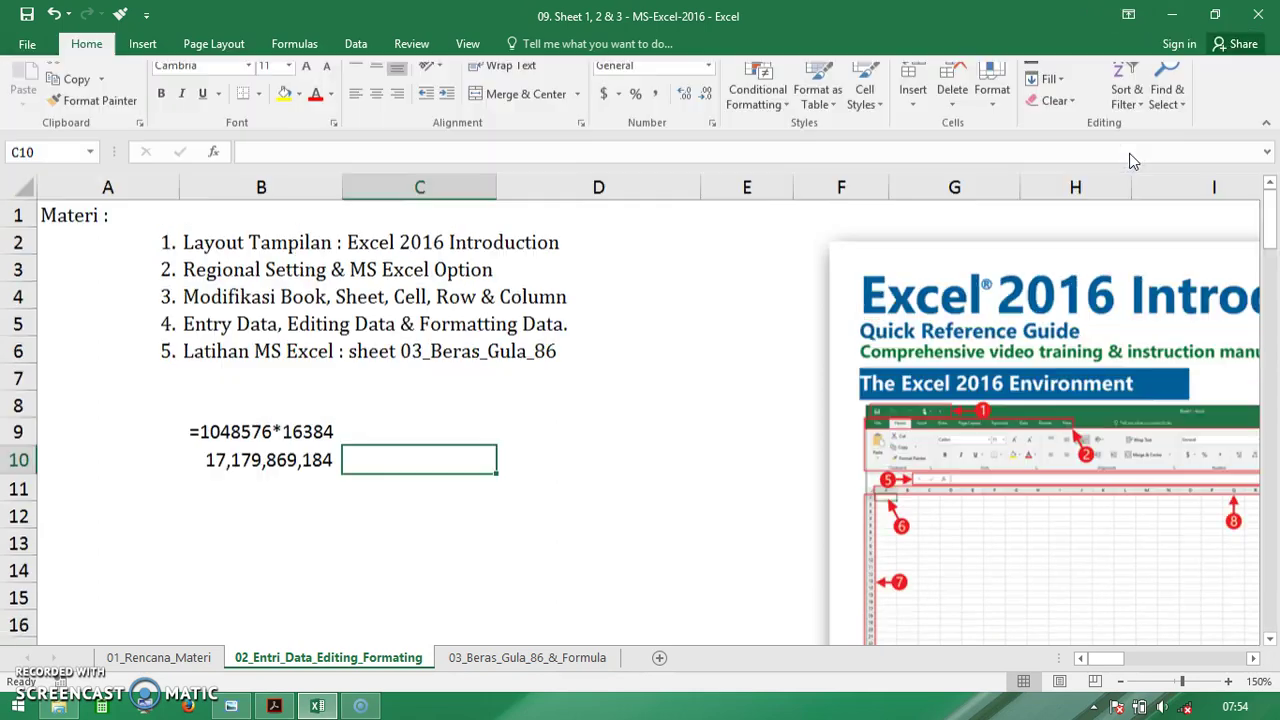
click(27, 14)
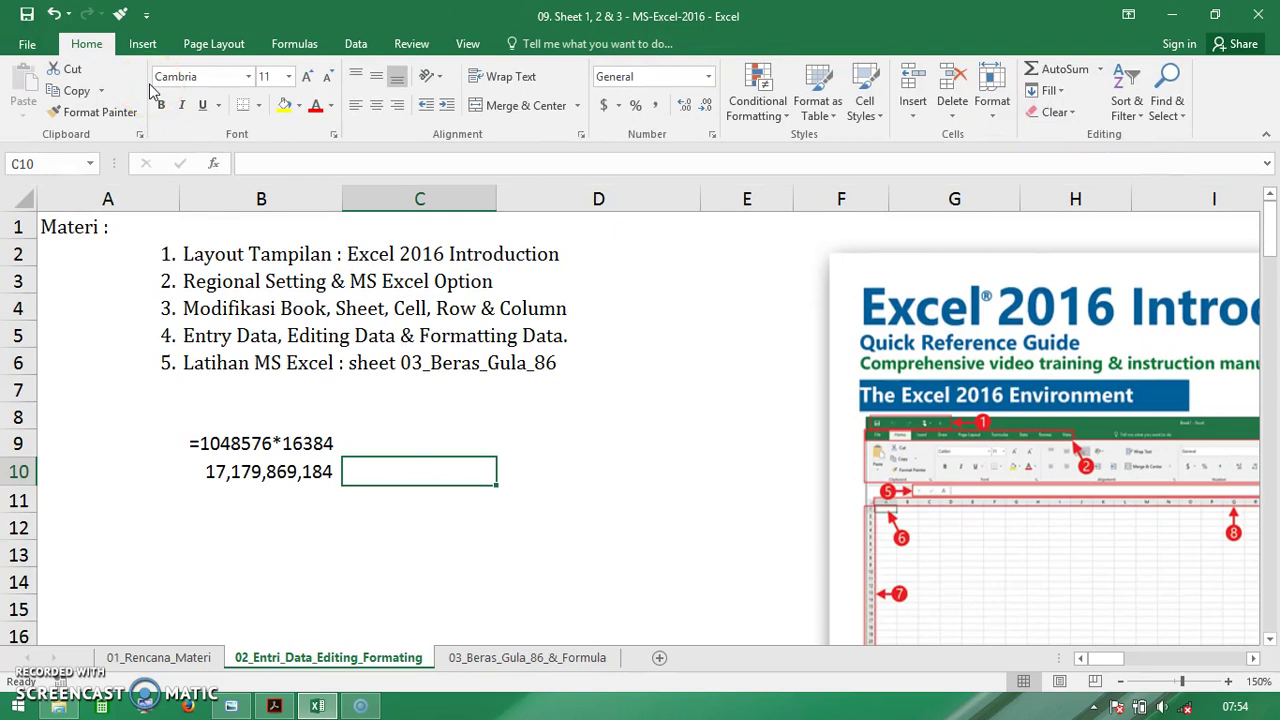
click(131, 110)
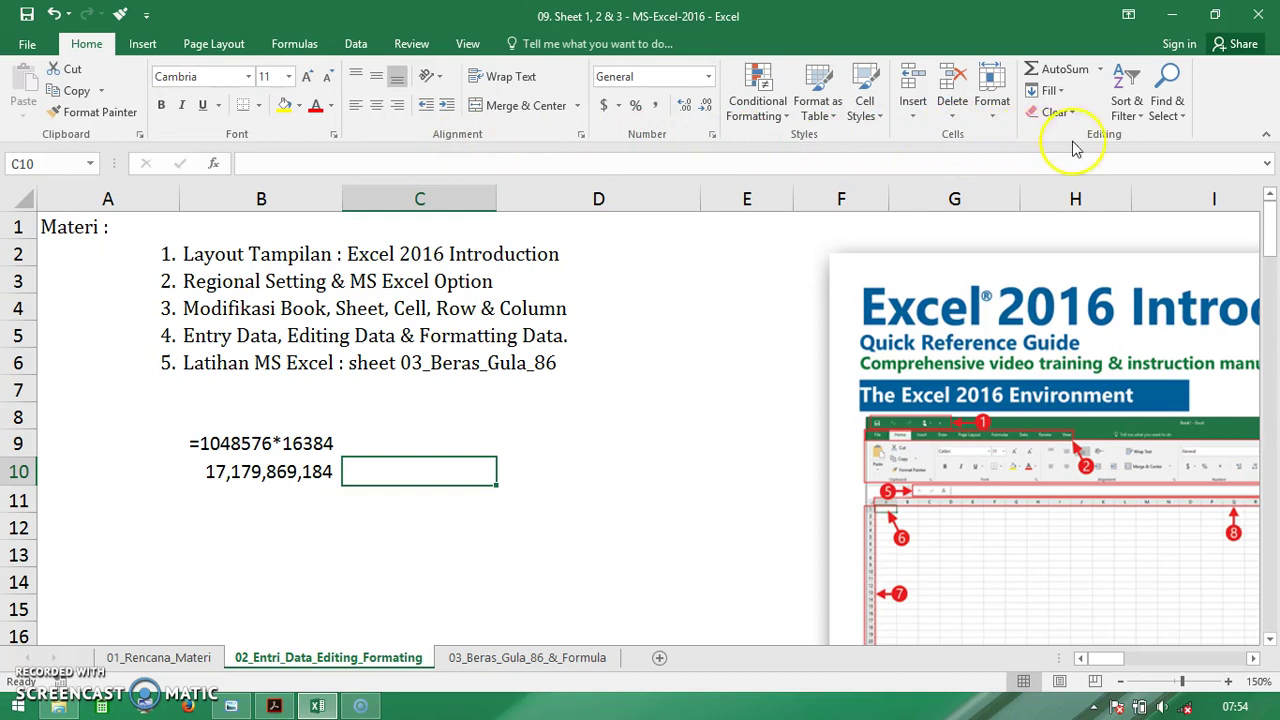
- Look over the Insert tab's insertion commands
click(145, 46)
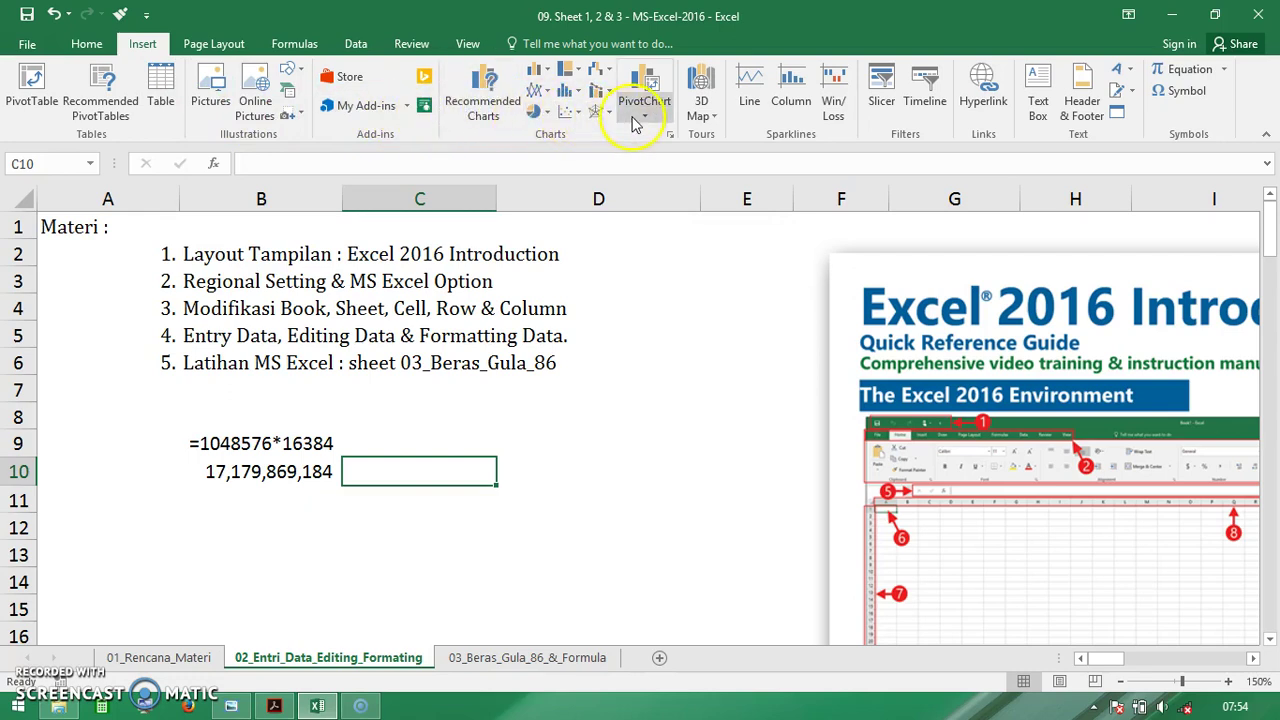
click(714, 120)
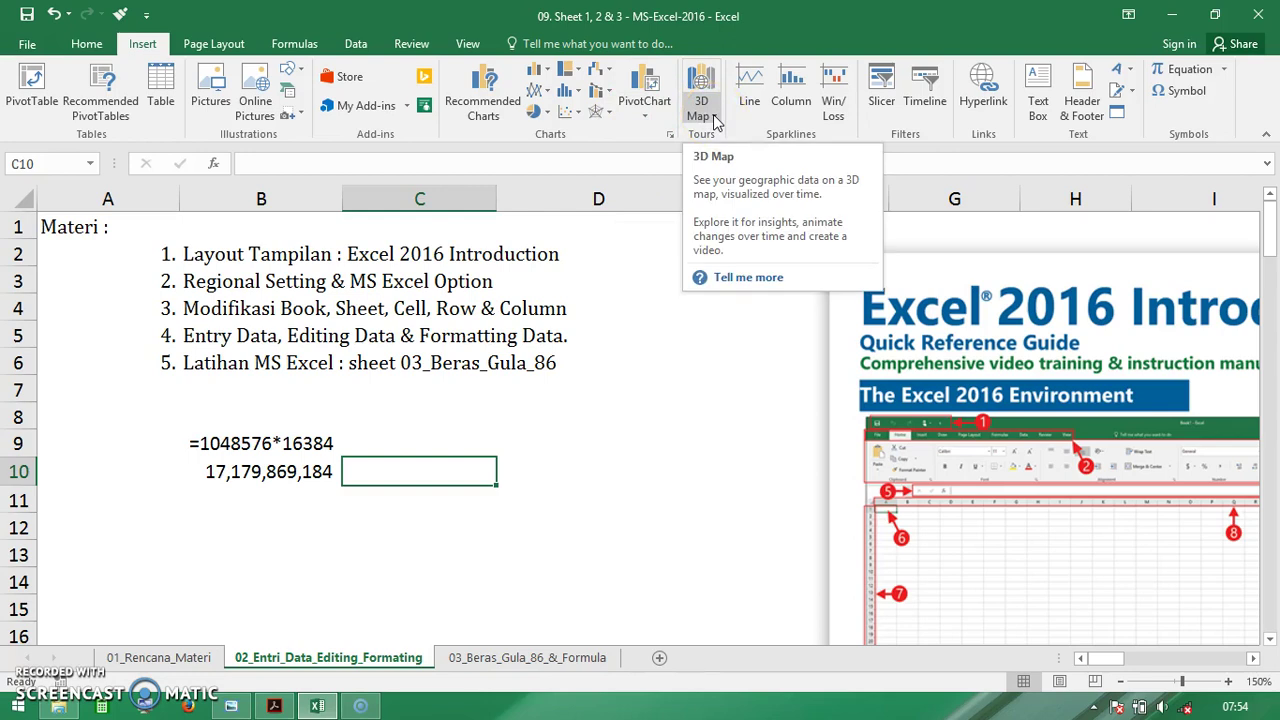
click(890, 122)
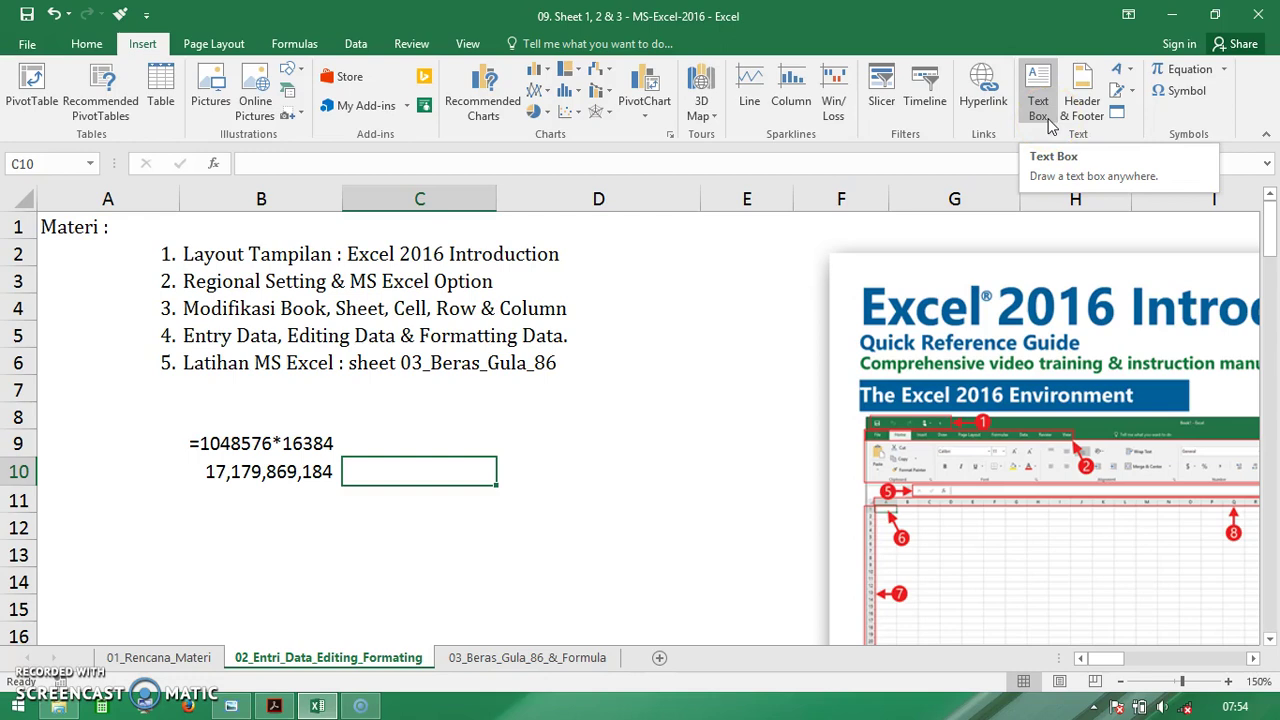
click(518, 80)
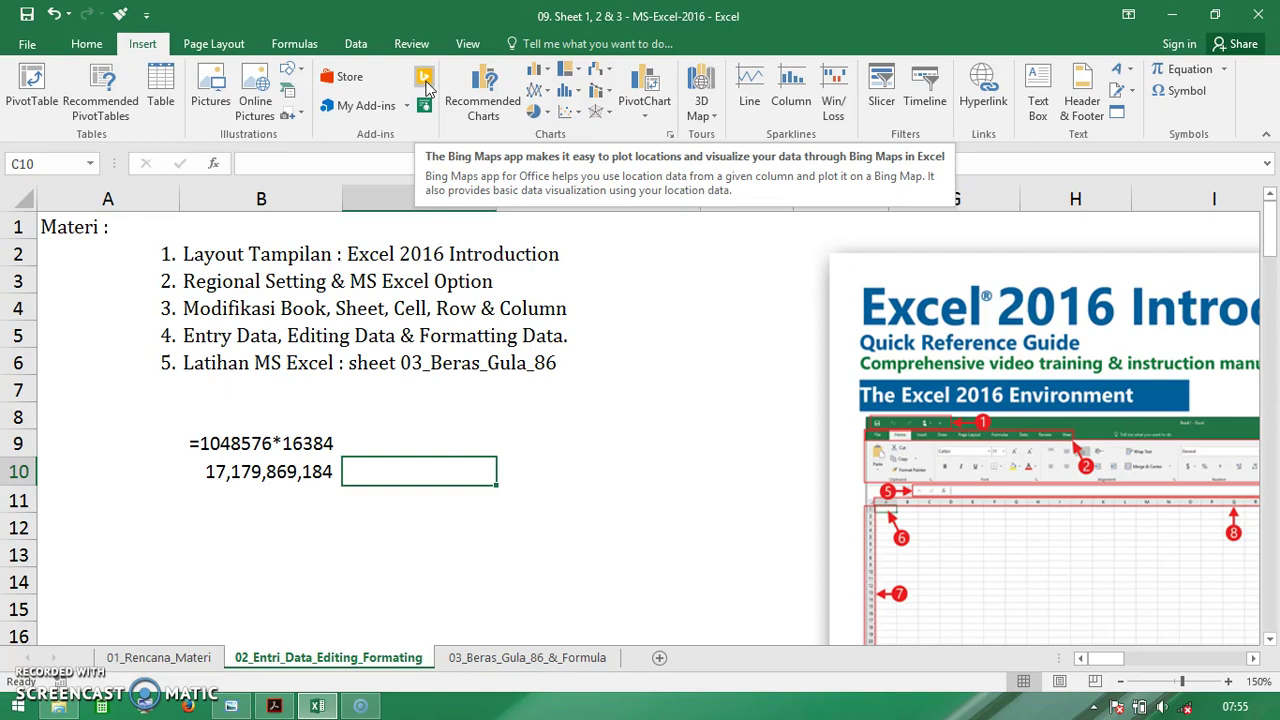
- On the Page Layout tab, check the Print Area options and the paper Size list
click(207, 46)
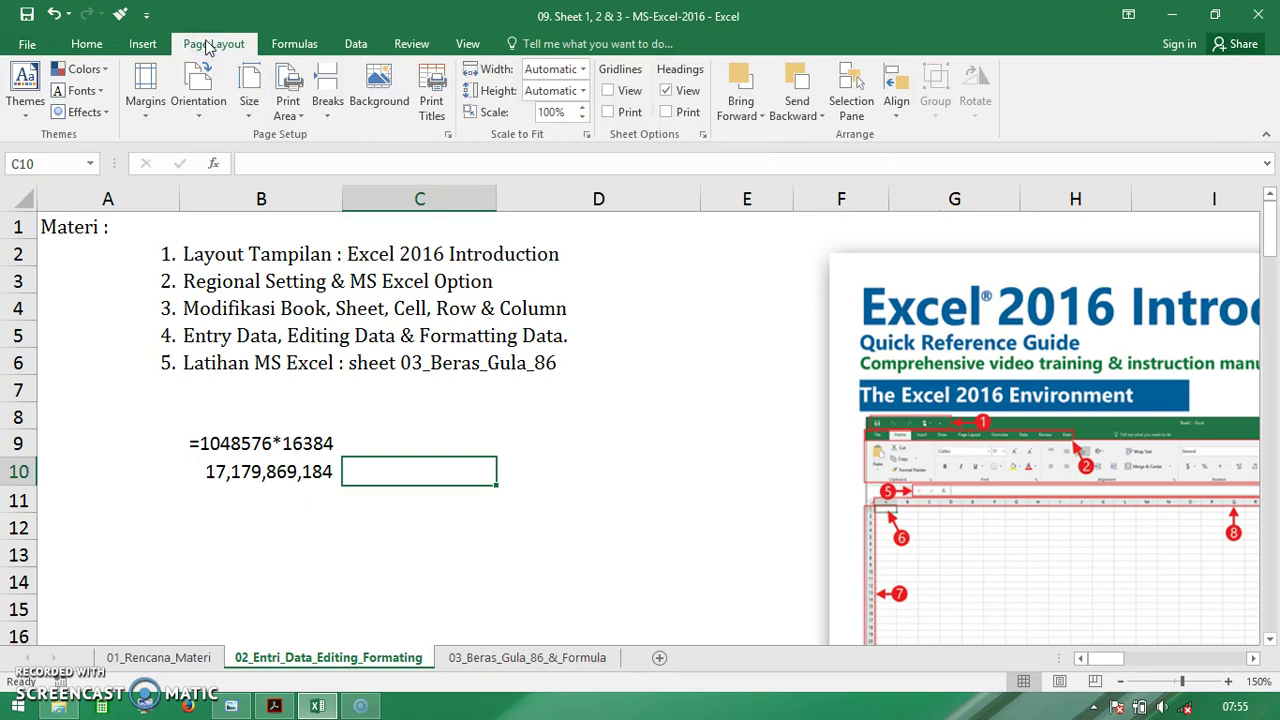
click(292, 116)
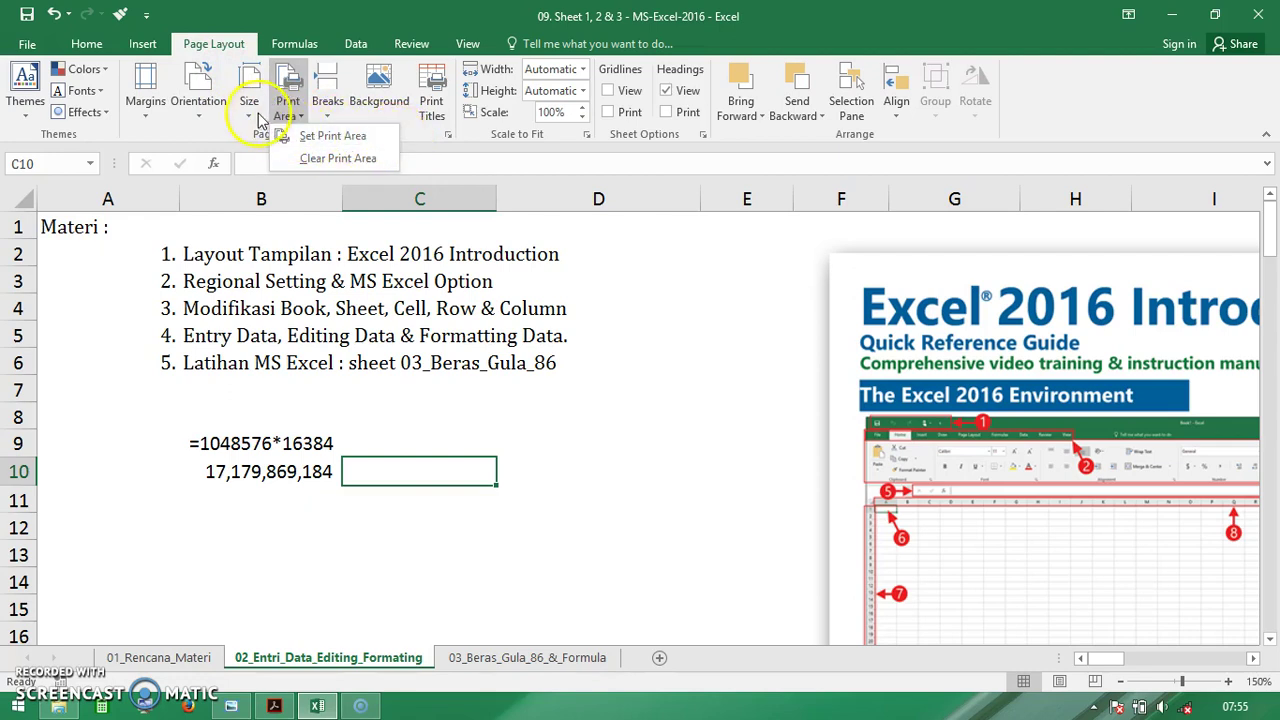
click(250, 112)
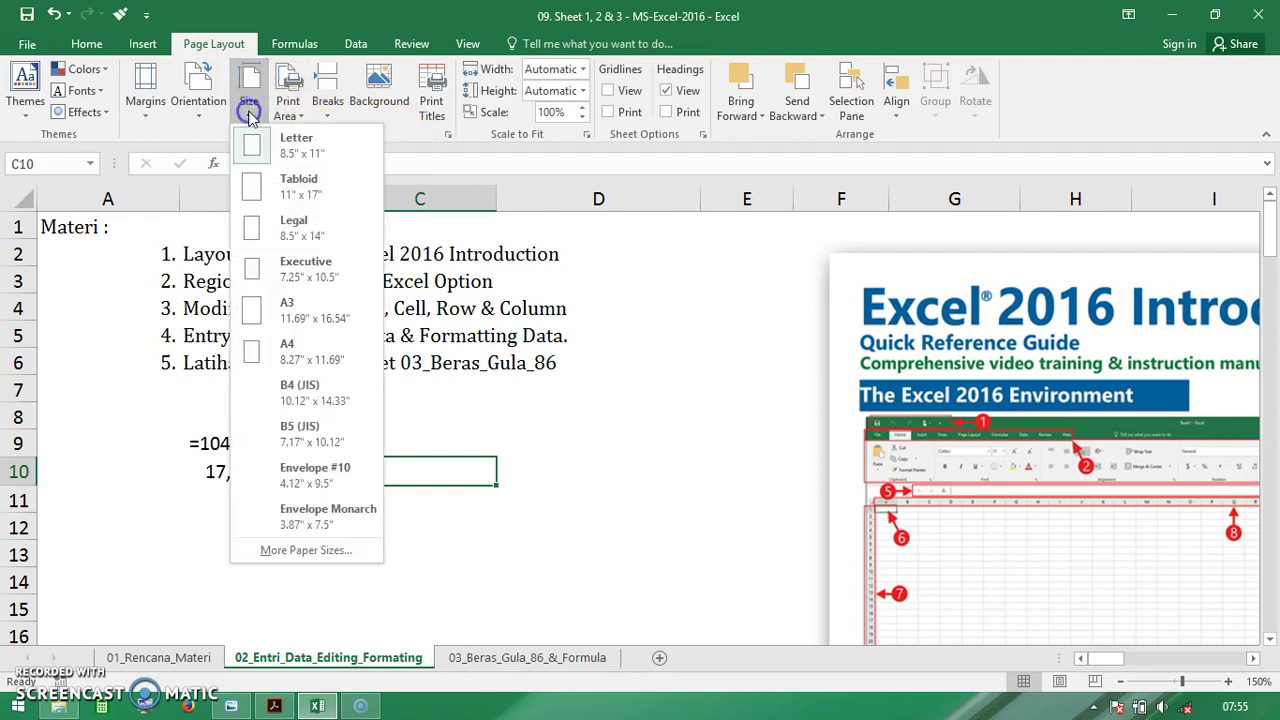
click(300, 30)
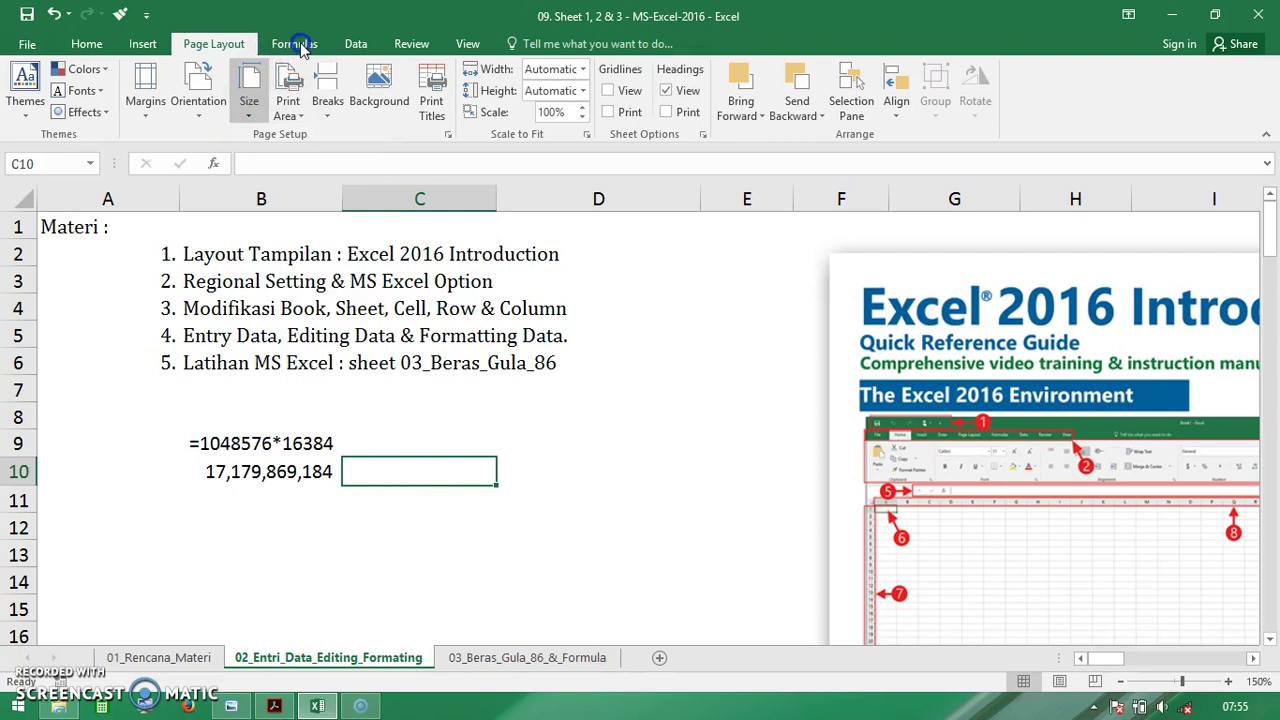
- Browse the Formulas tab, then the Data tab's Sort and Filter commands
click(300, 44)
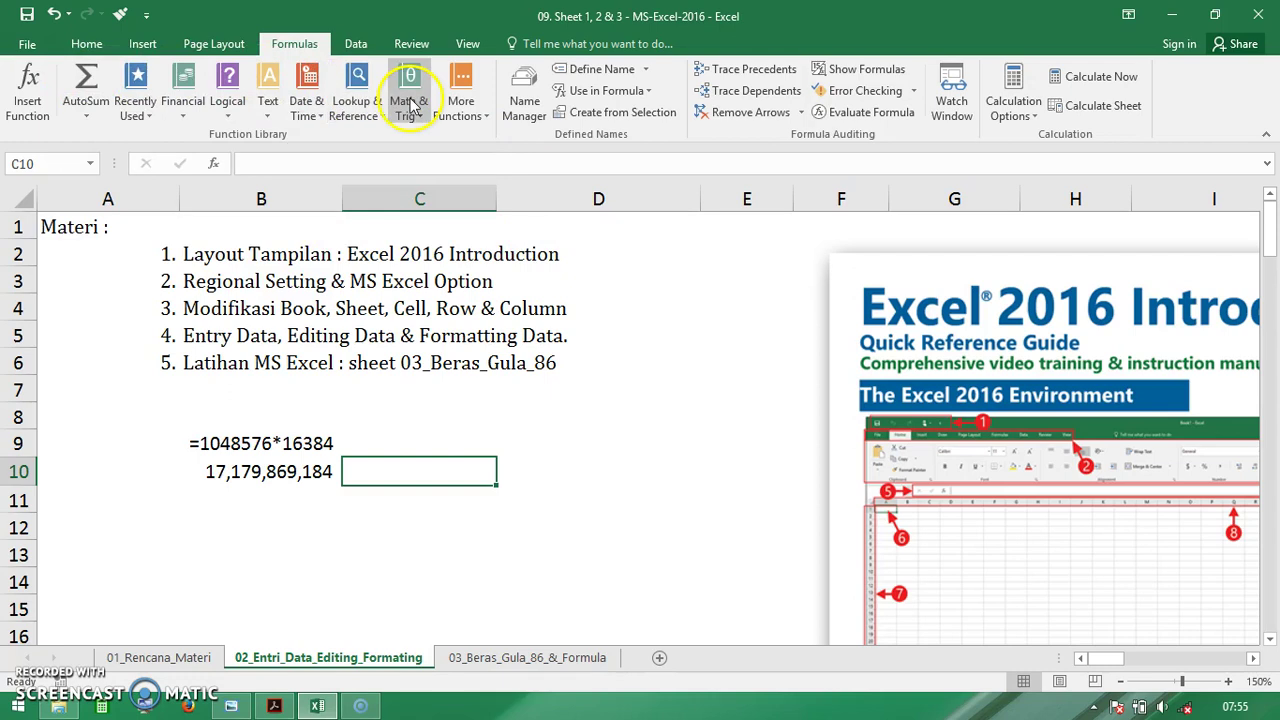
click(356, 44)
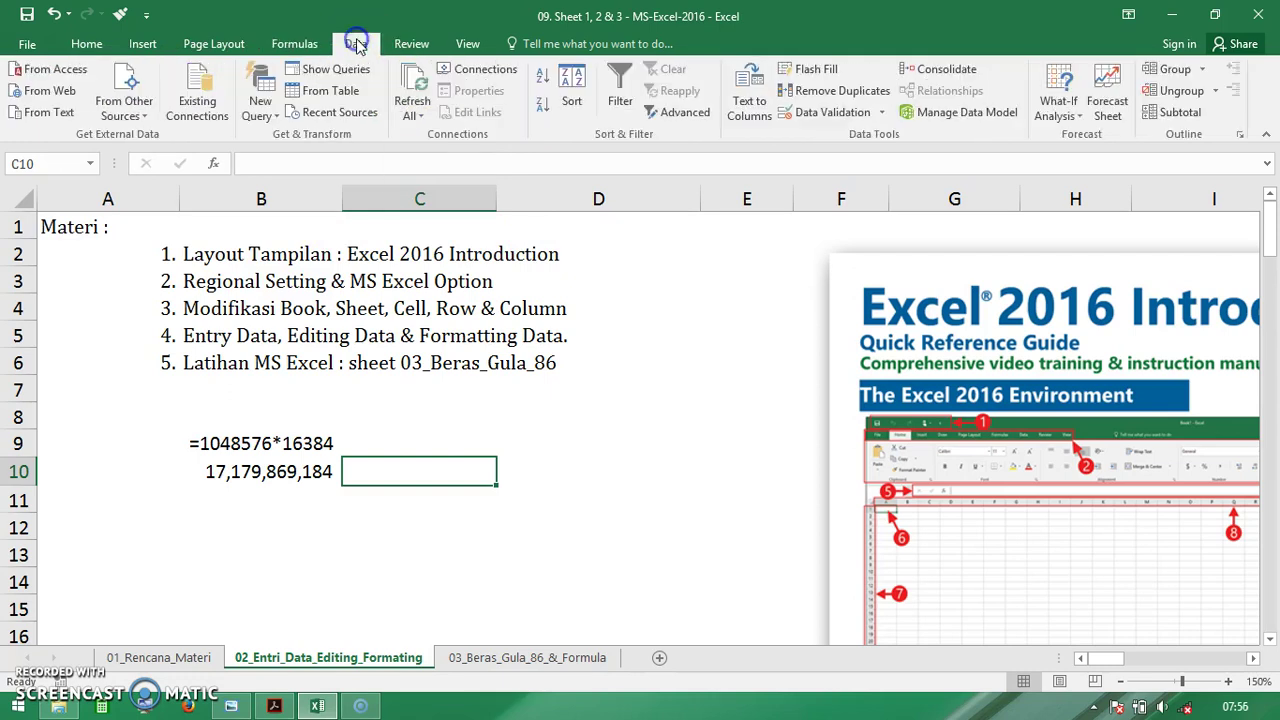
click(578, 110)
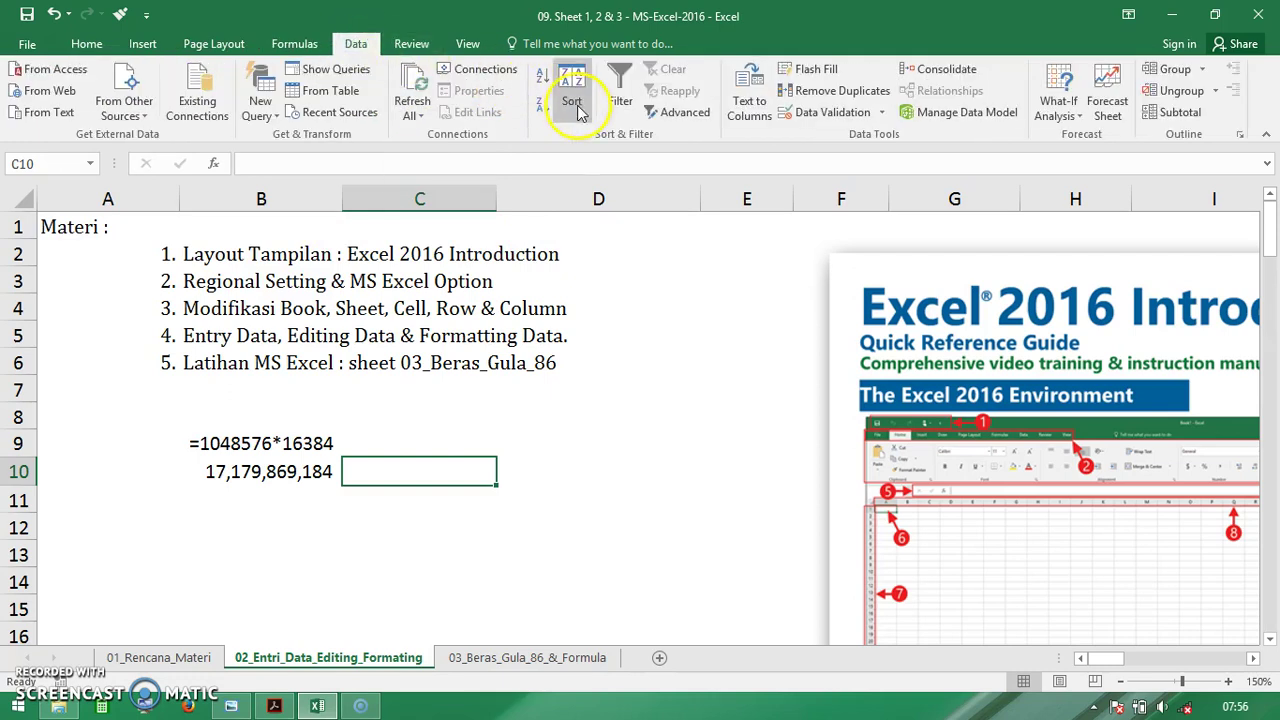
click(624, 108)
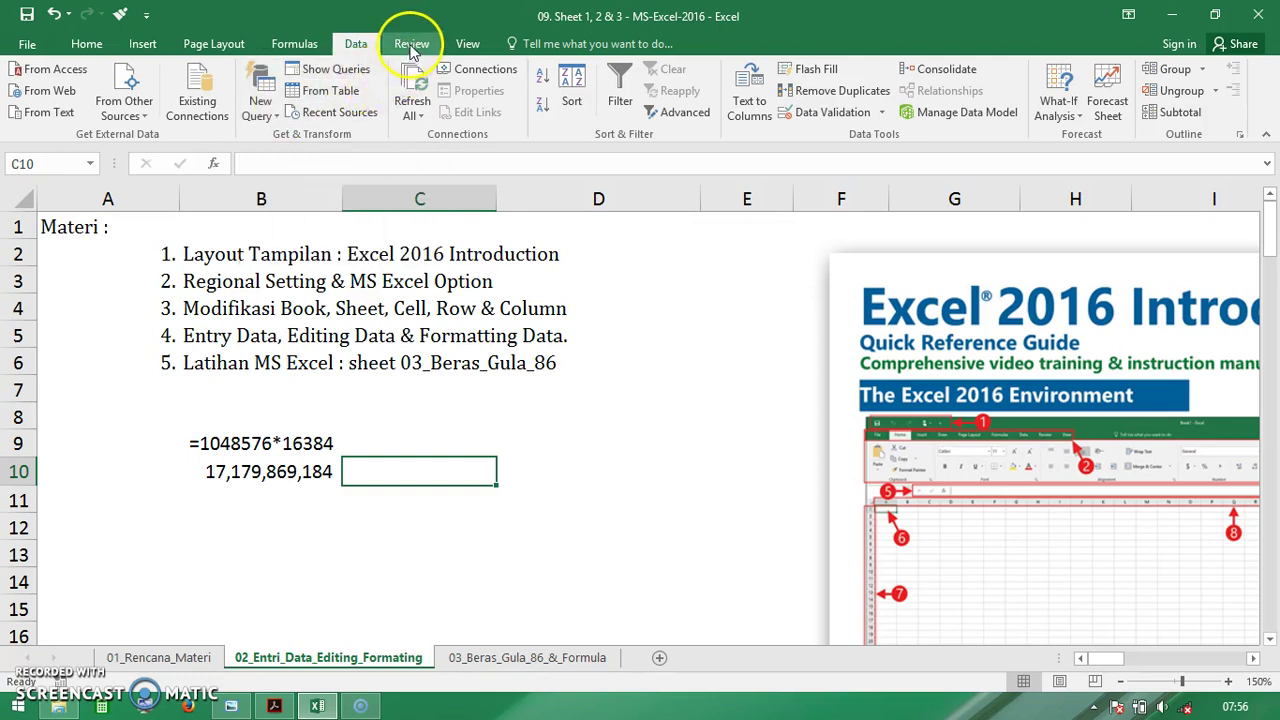
- Glance at the Review tab, then return to the View tab's workbook options
click(464, 43)
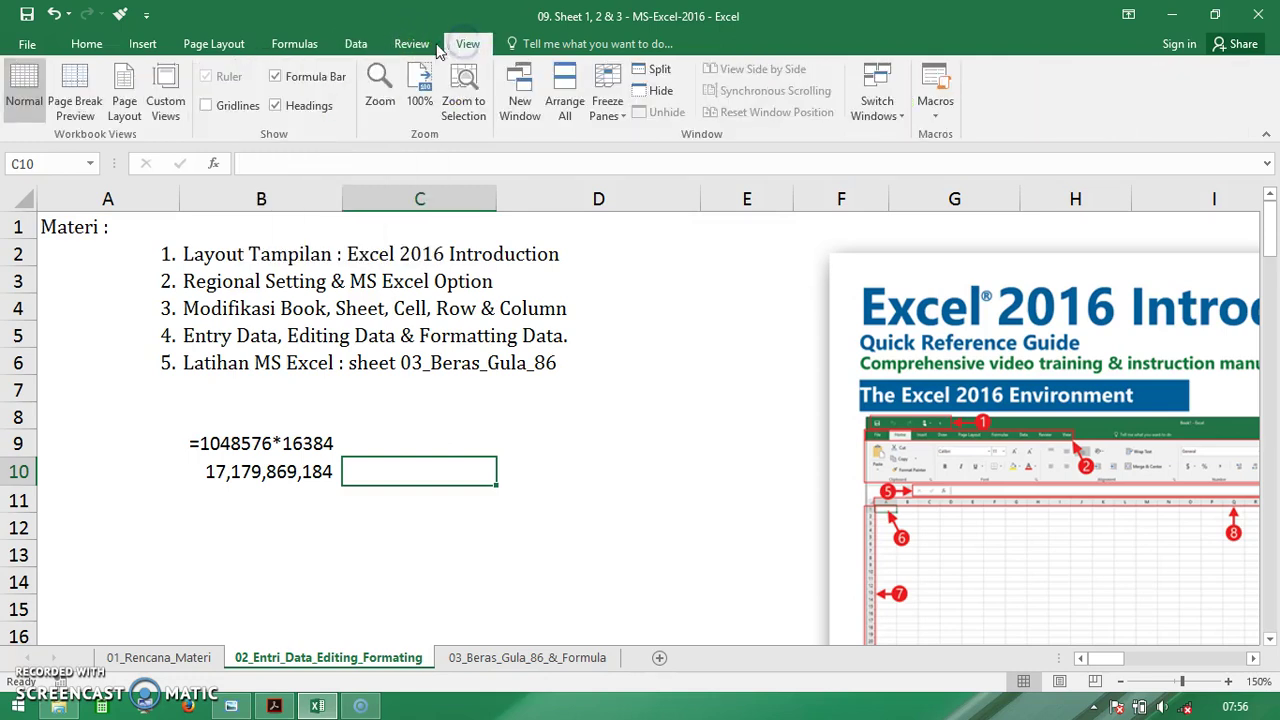
click(418, 44)
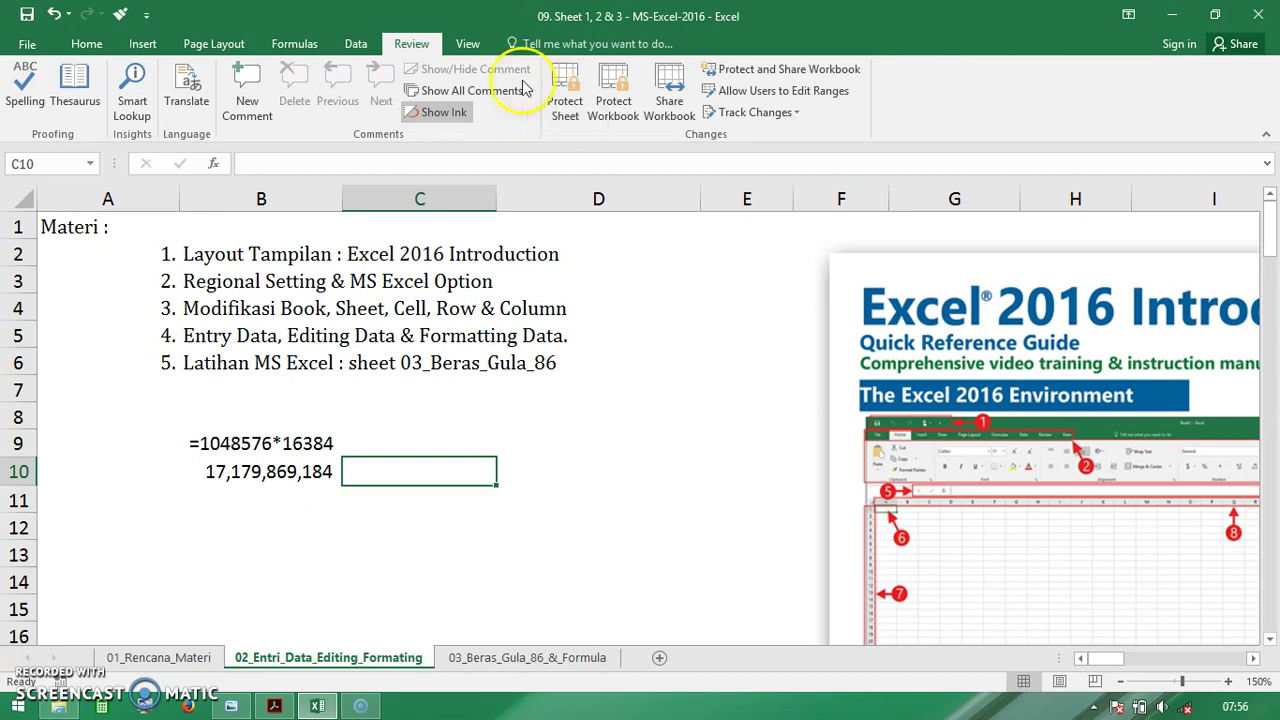
click(467, 45)
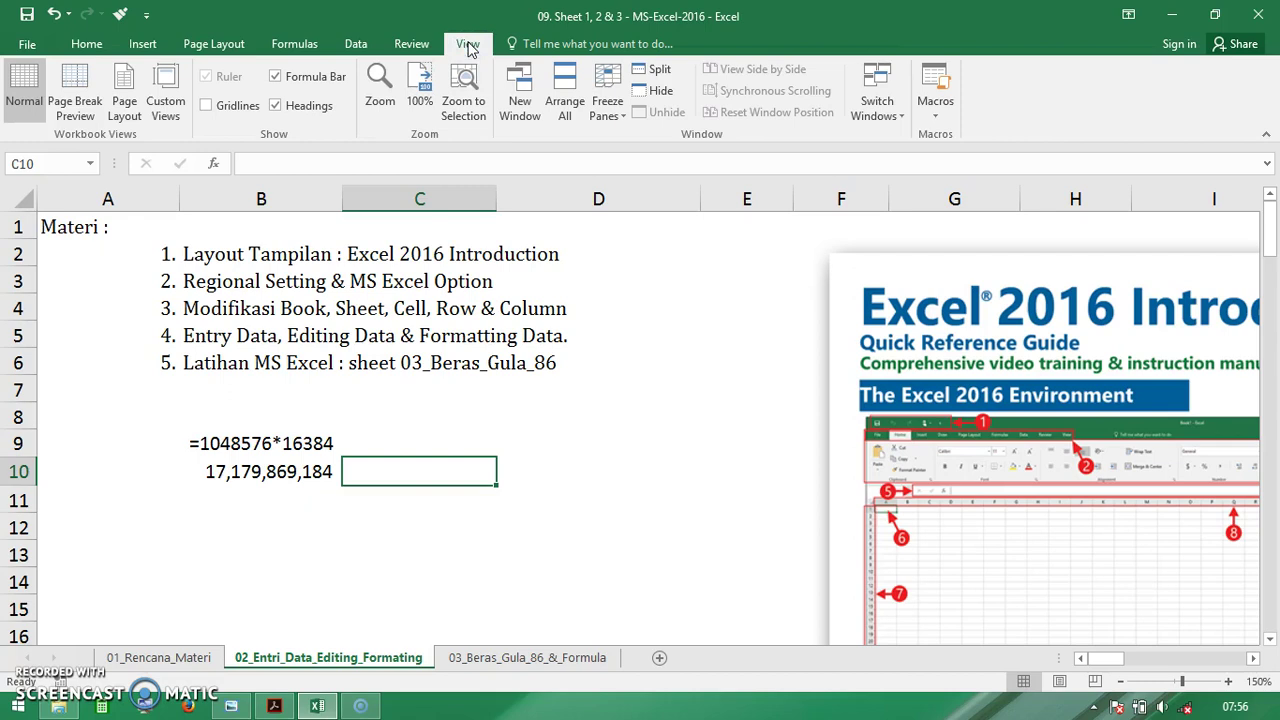
- Turn the gridlines off, and toggle the formula bar off and back on
click(203, 112)
click(207, 106)
click(207, 106)
click(207, 106)
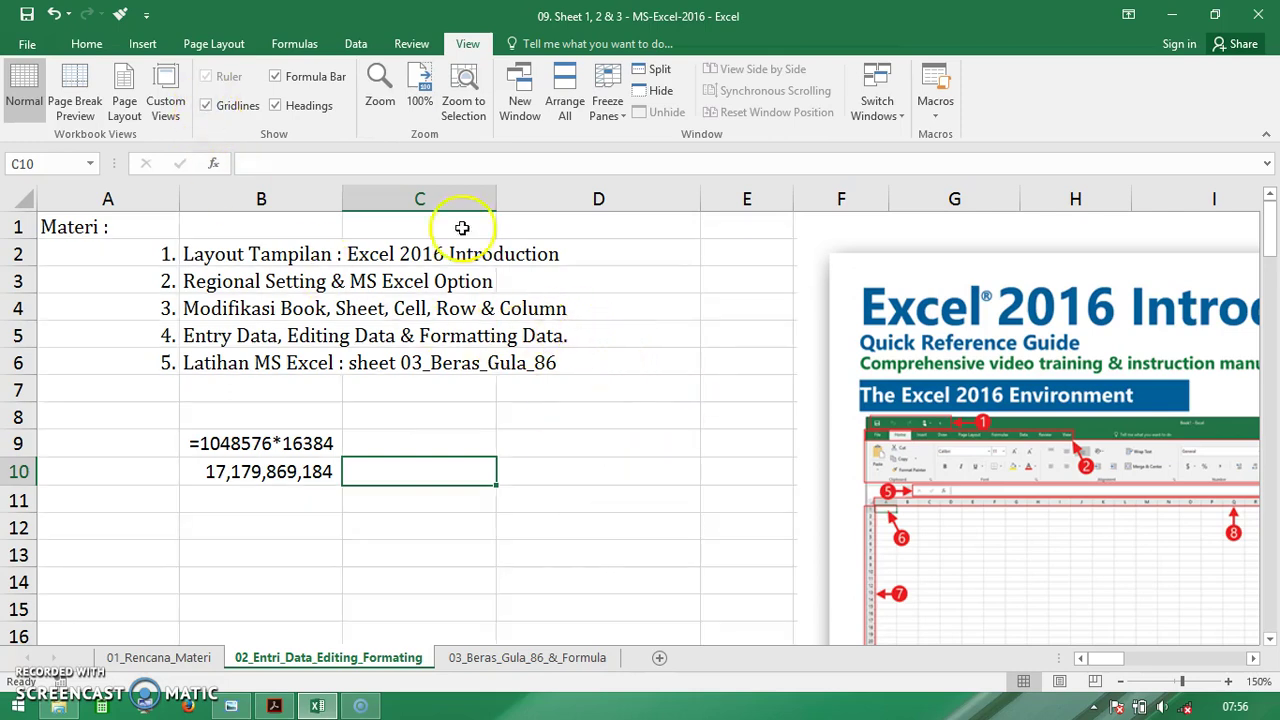
click(207, 106)
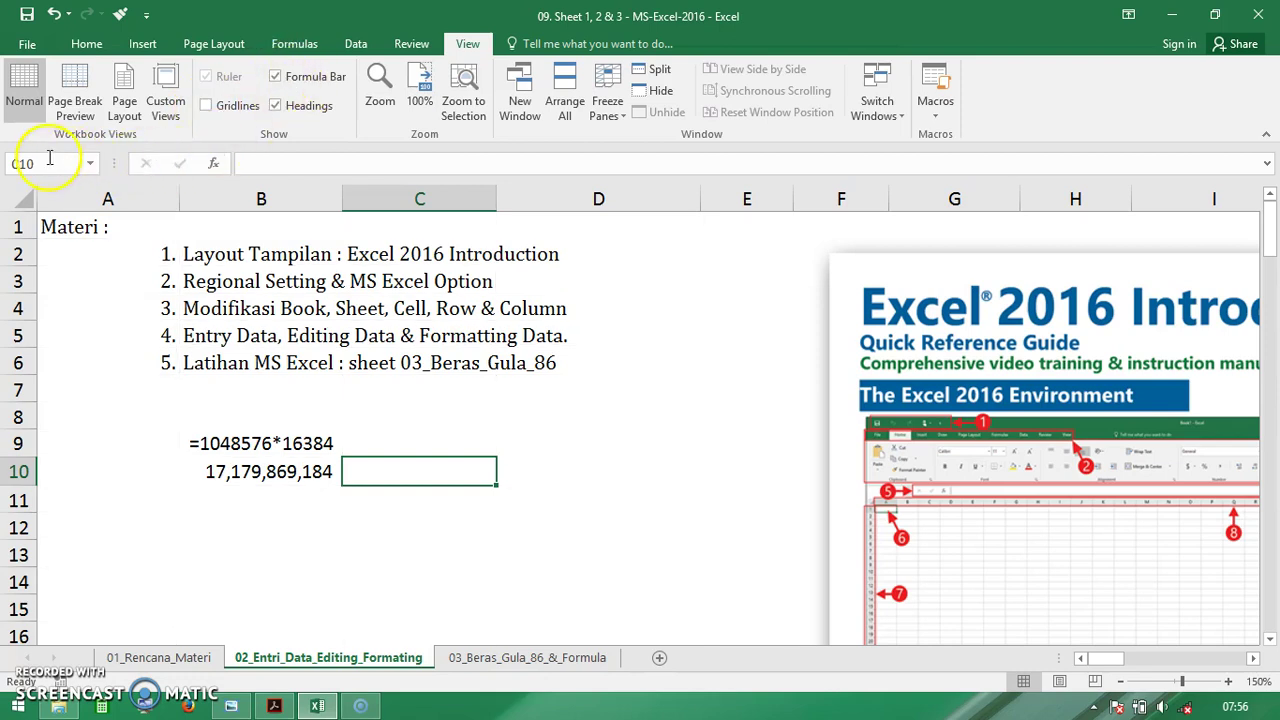
click(275, 77)
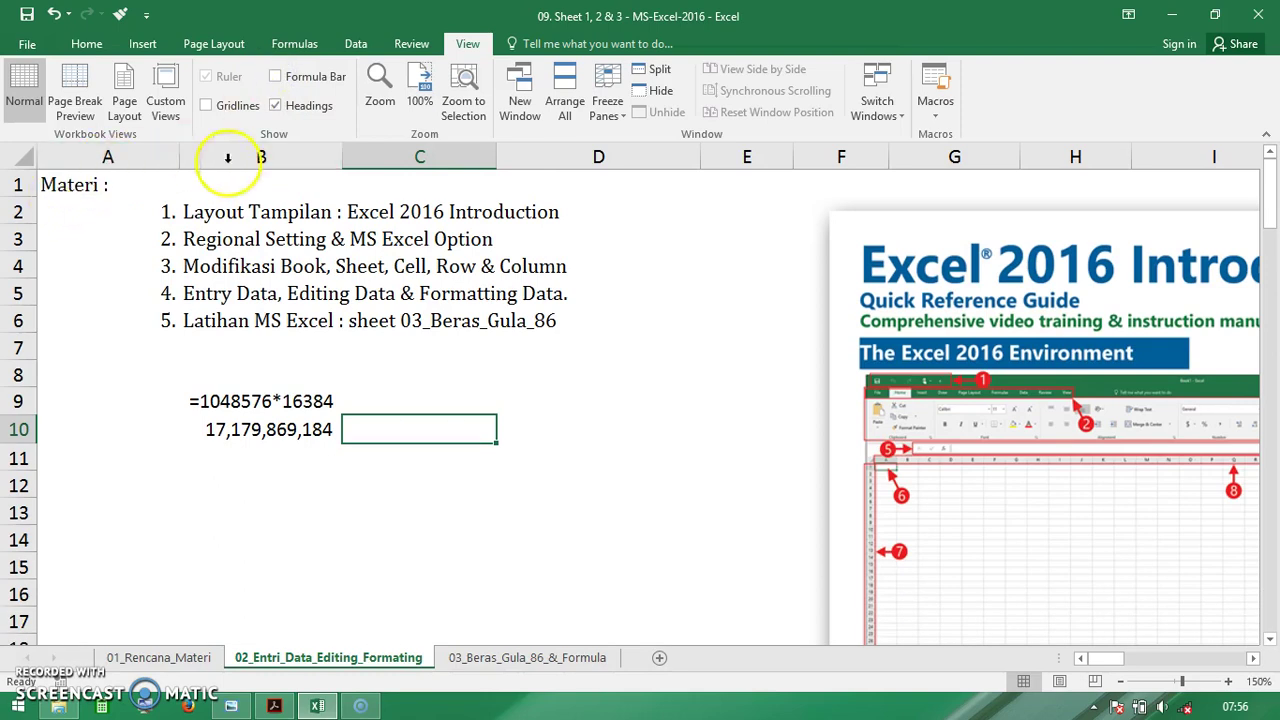
click(277, 78)
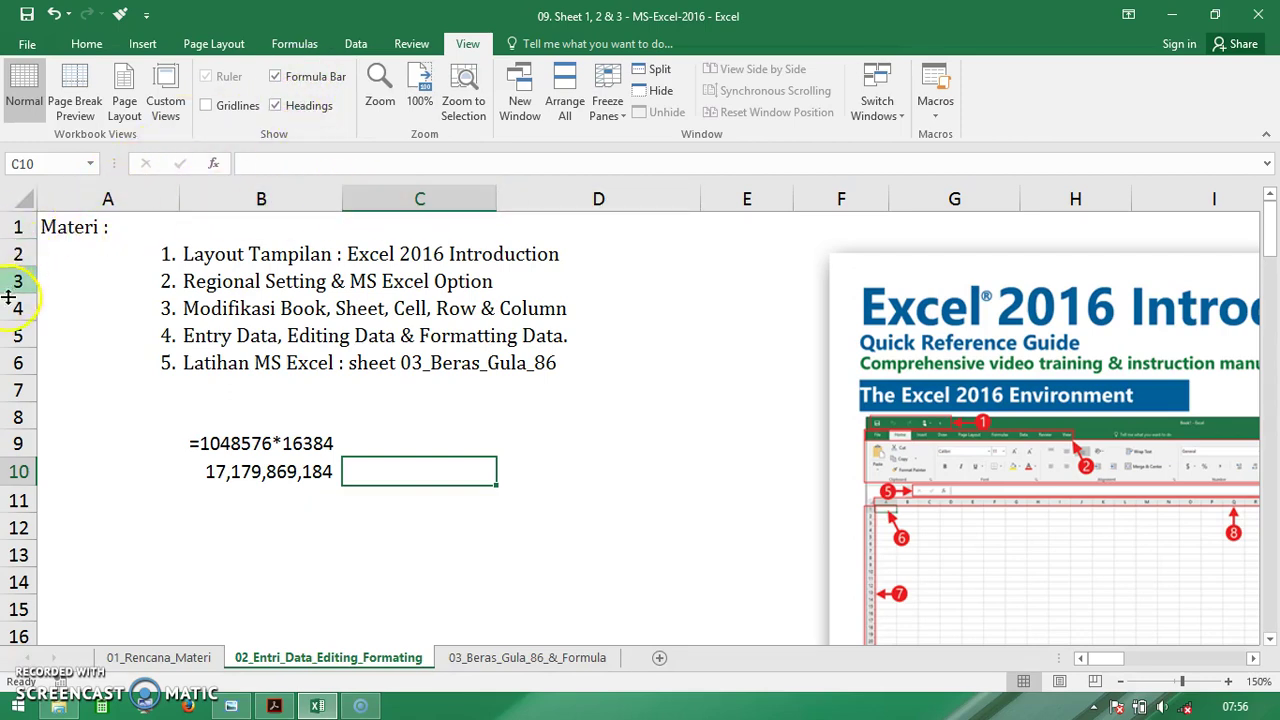
- Uncheck Formula Bar and Headings, then collapse the ribbon to tab names only
click(275, 106)
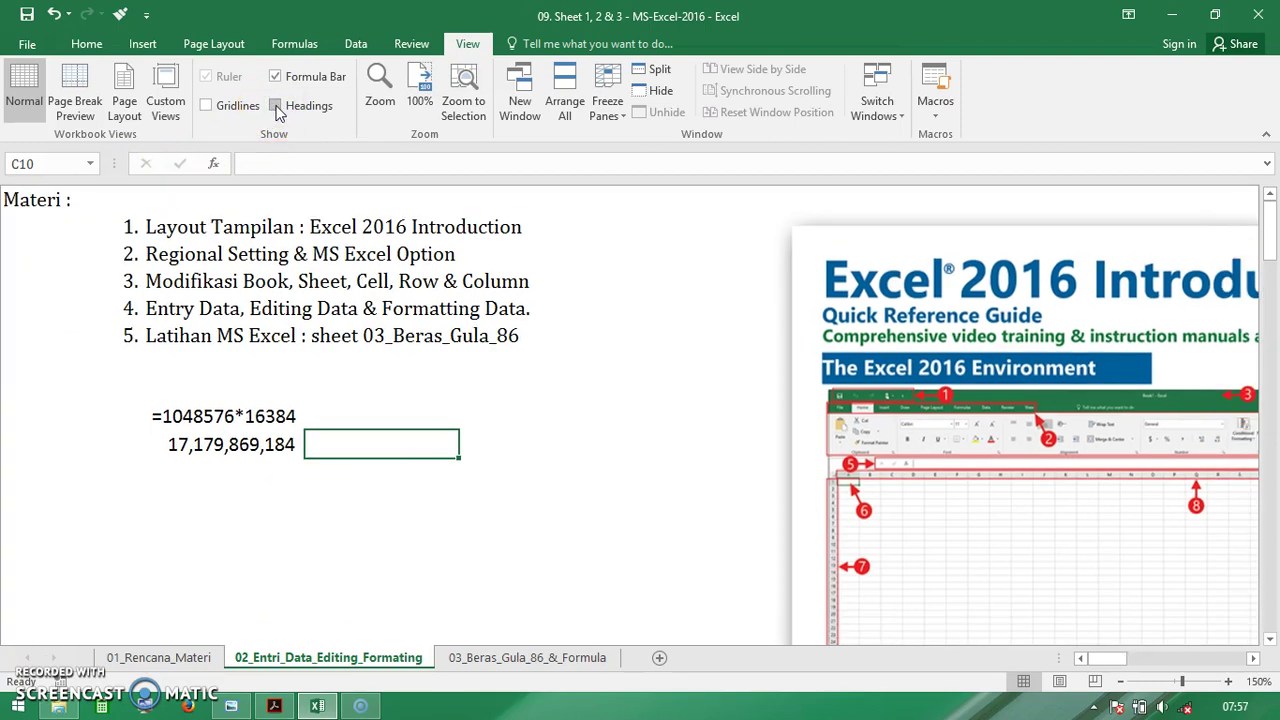
click(275, 106)
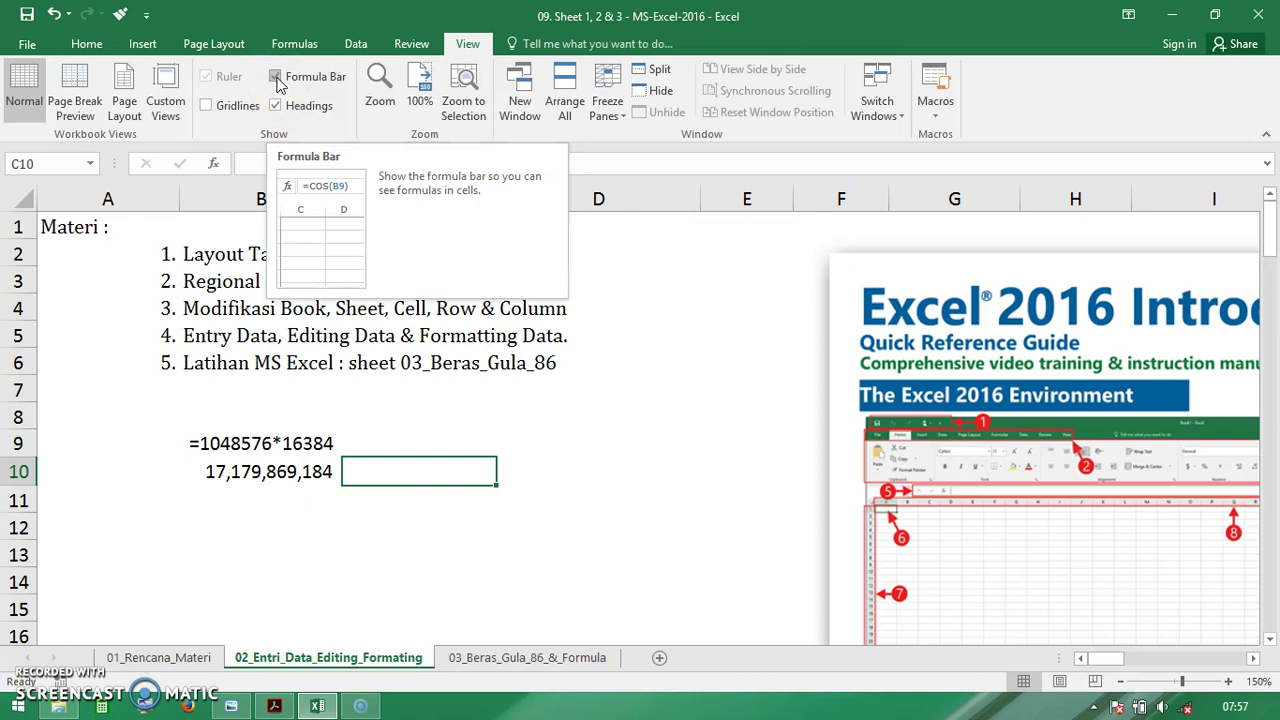
click(276, 77)
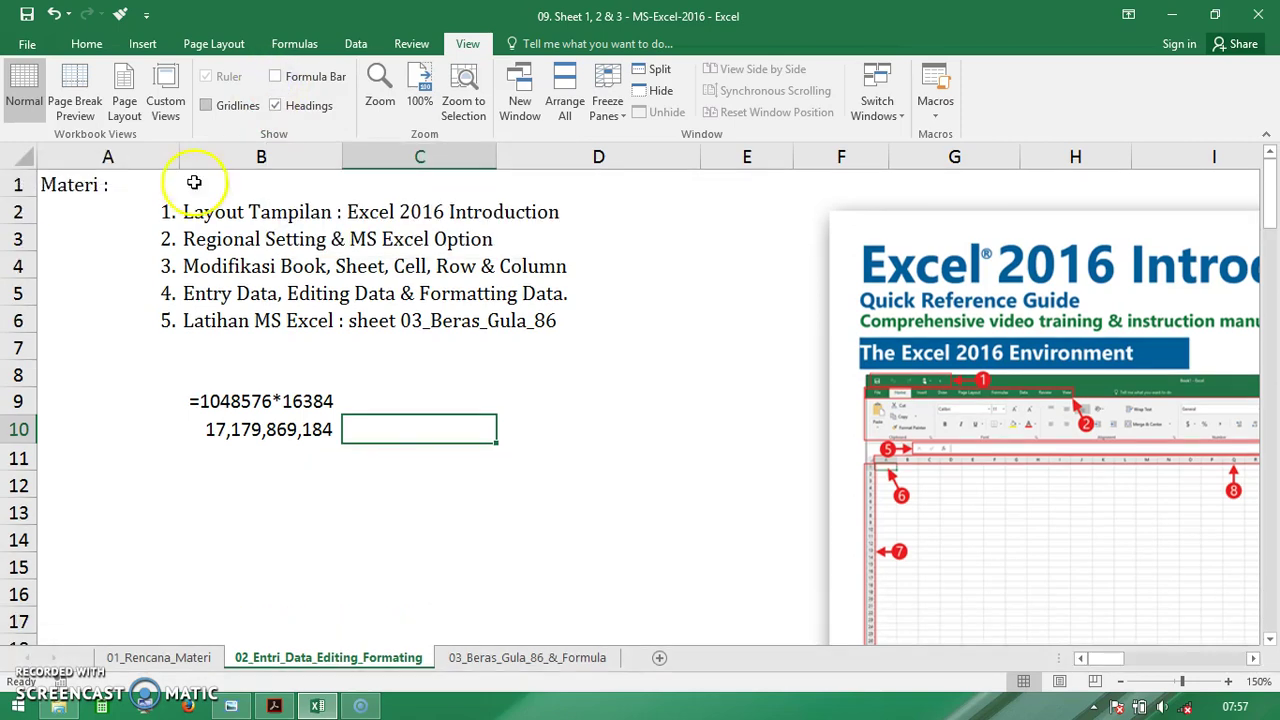
click(277, 105)
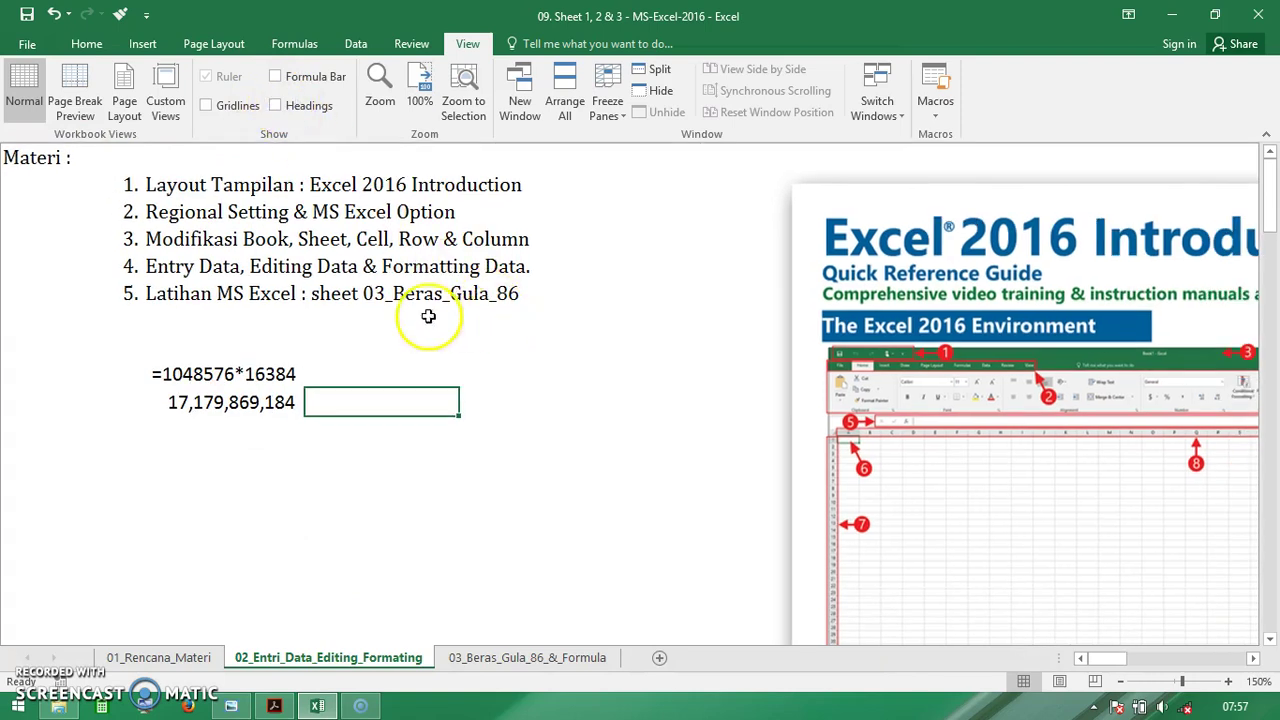
click(1265, 138)
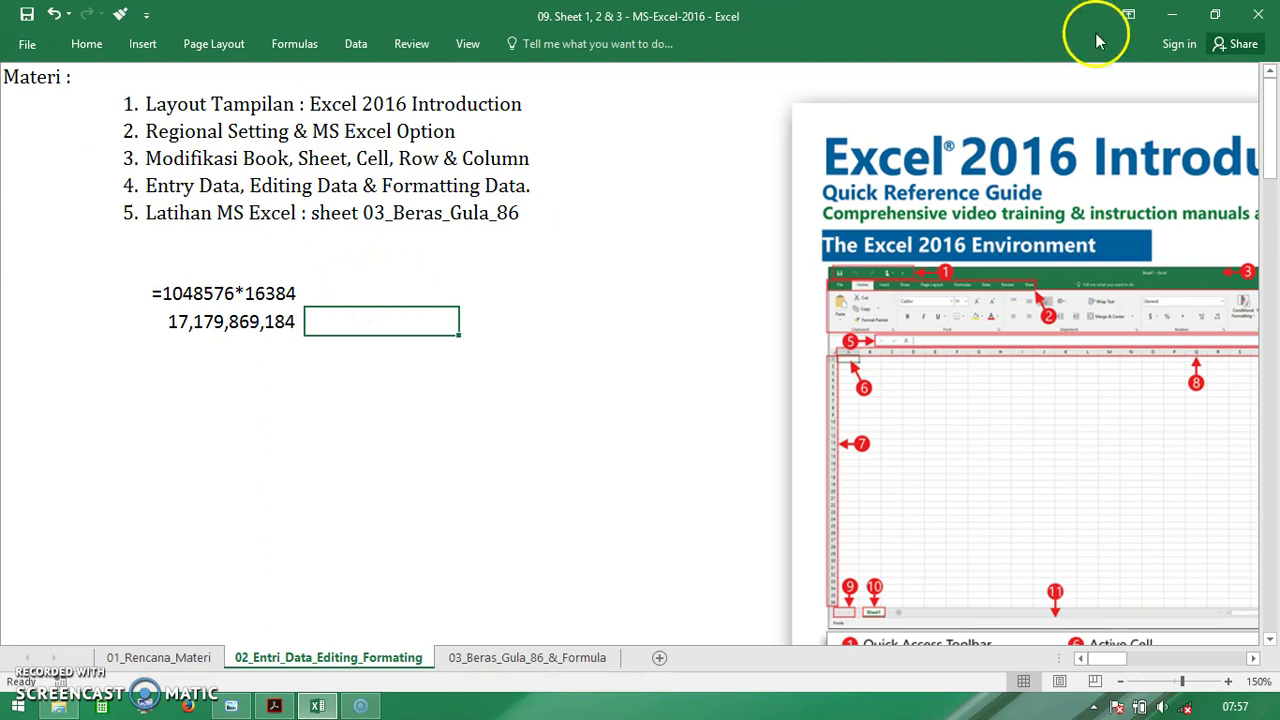
- Restore Show Tabs and Commands, then tick Formula Bar and Headings back on
click(1130, 22)
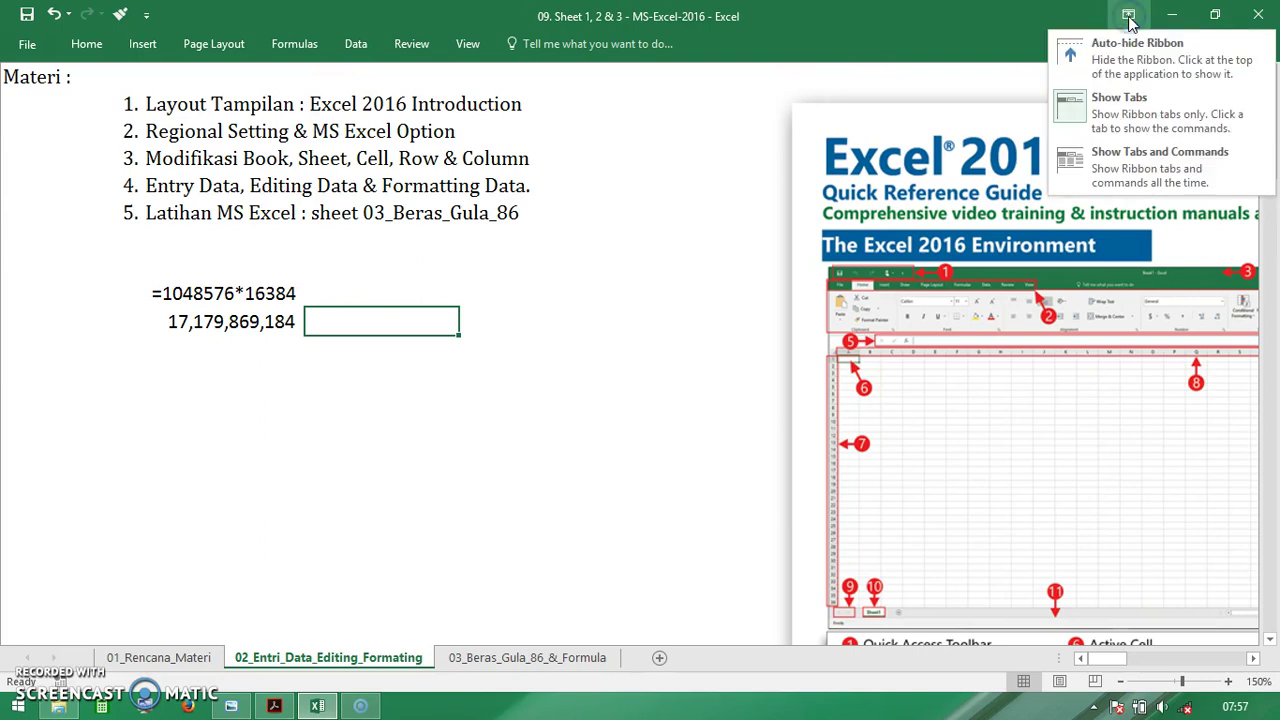
click(1130, 168)
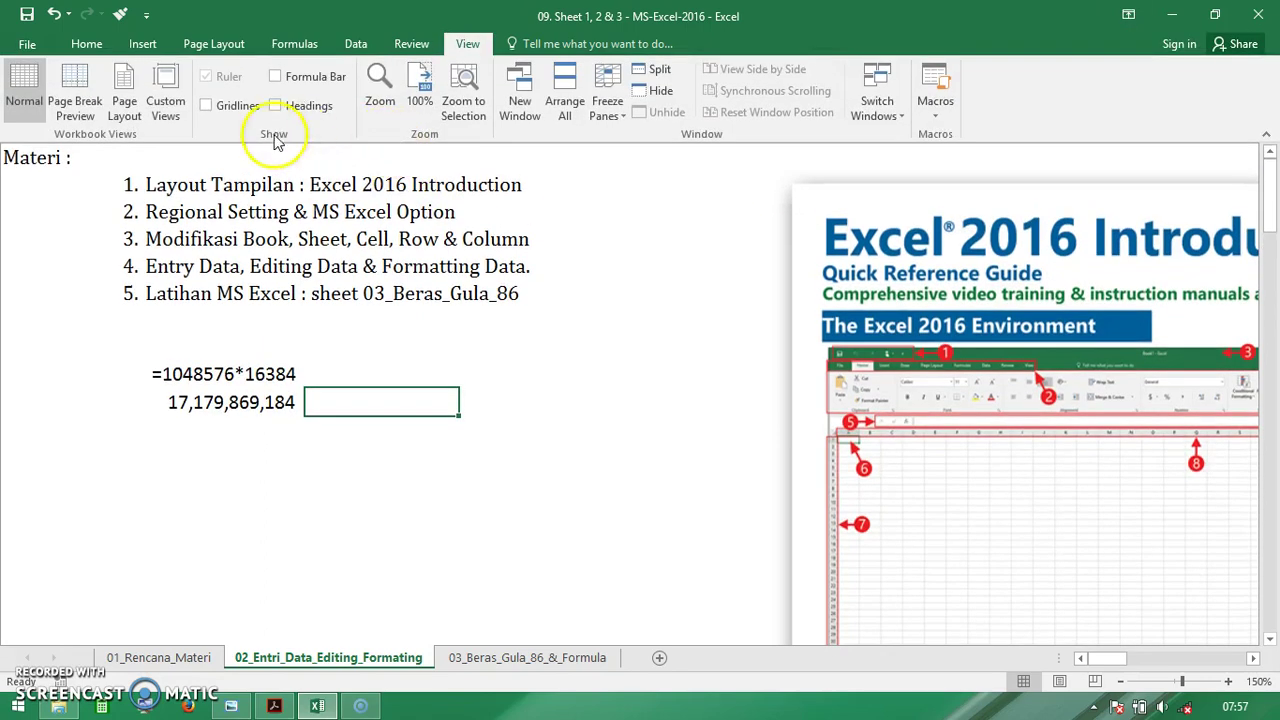
click(305, 77)
click(299, 105)
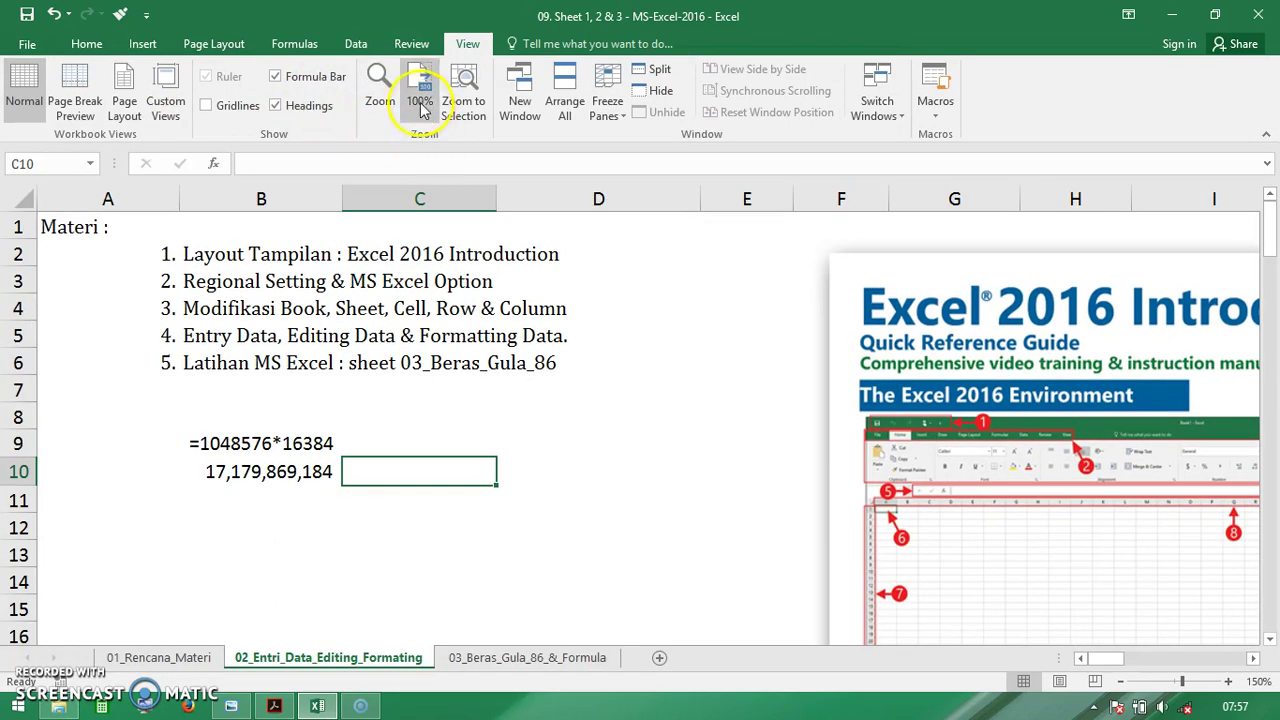
click(380, 95)
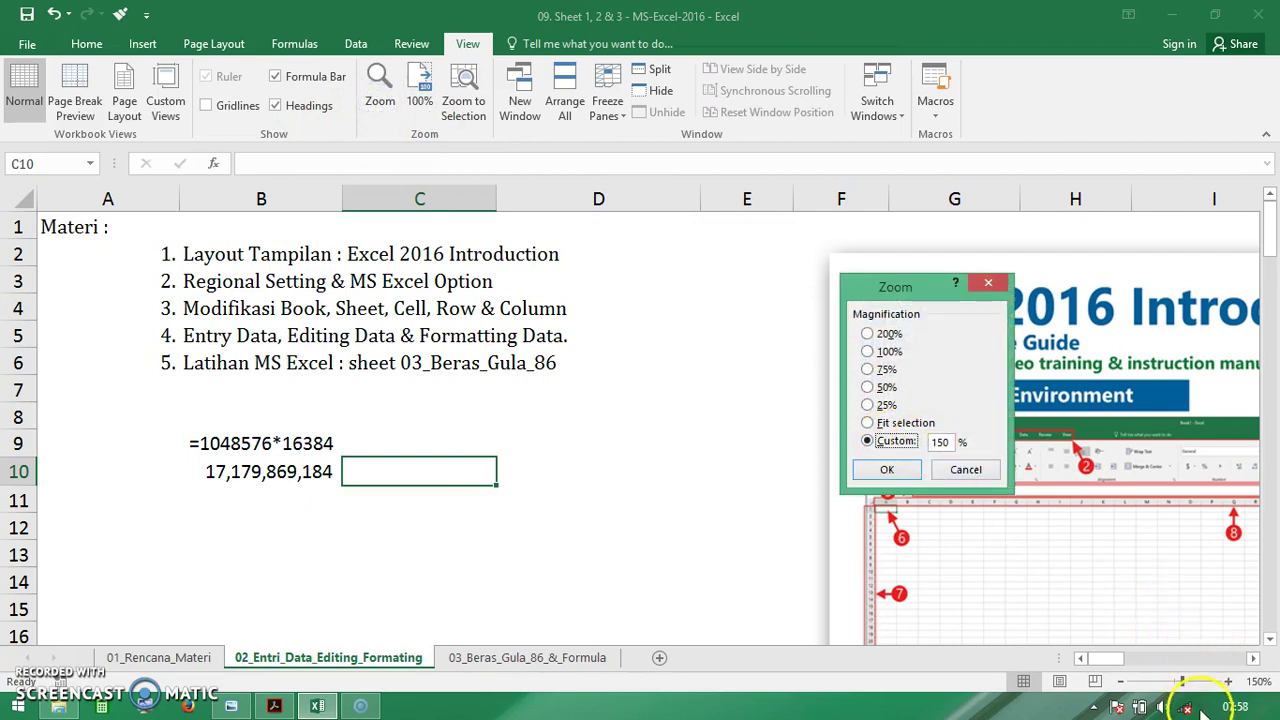
click(965, 472)
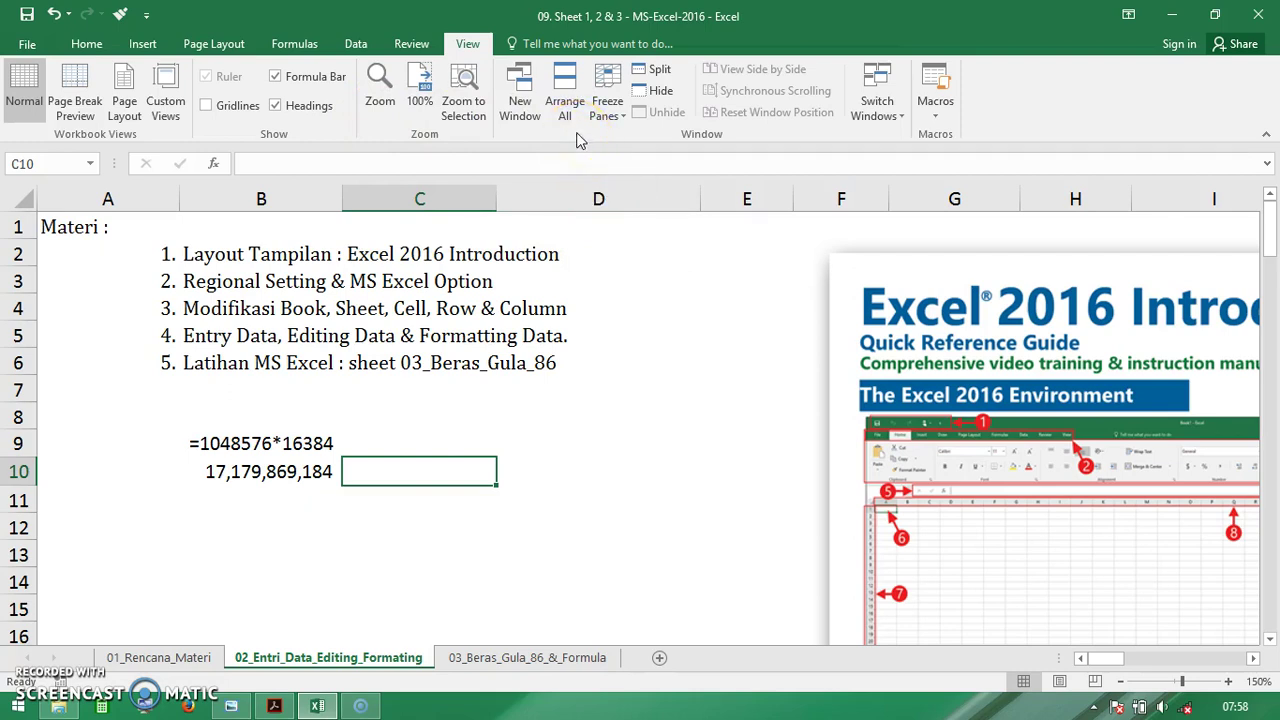
click(577, 128)
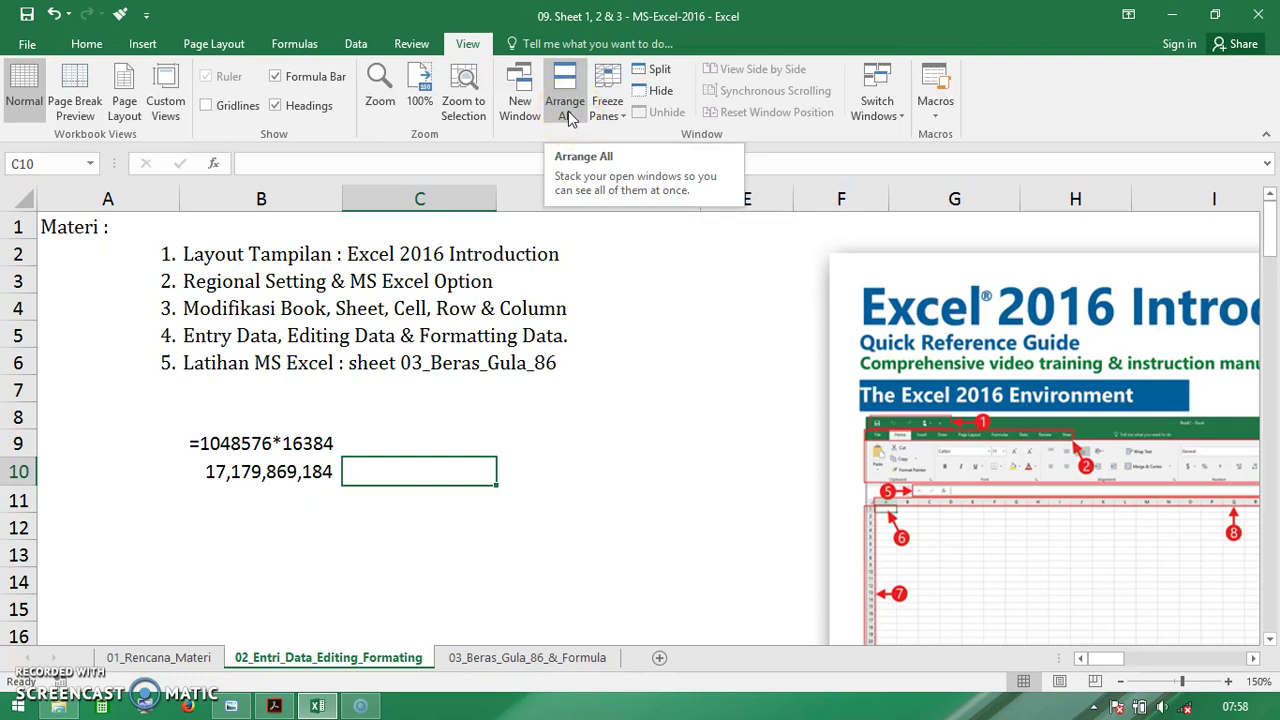
click(568, 117)
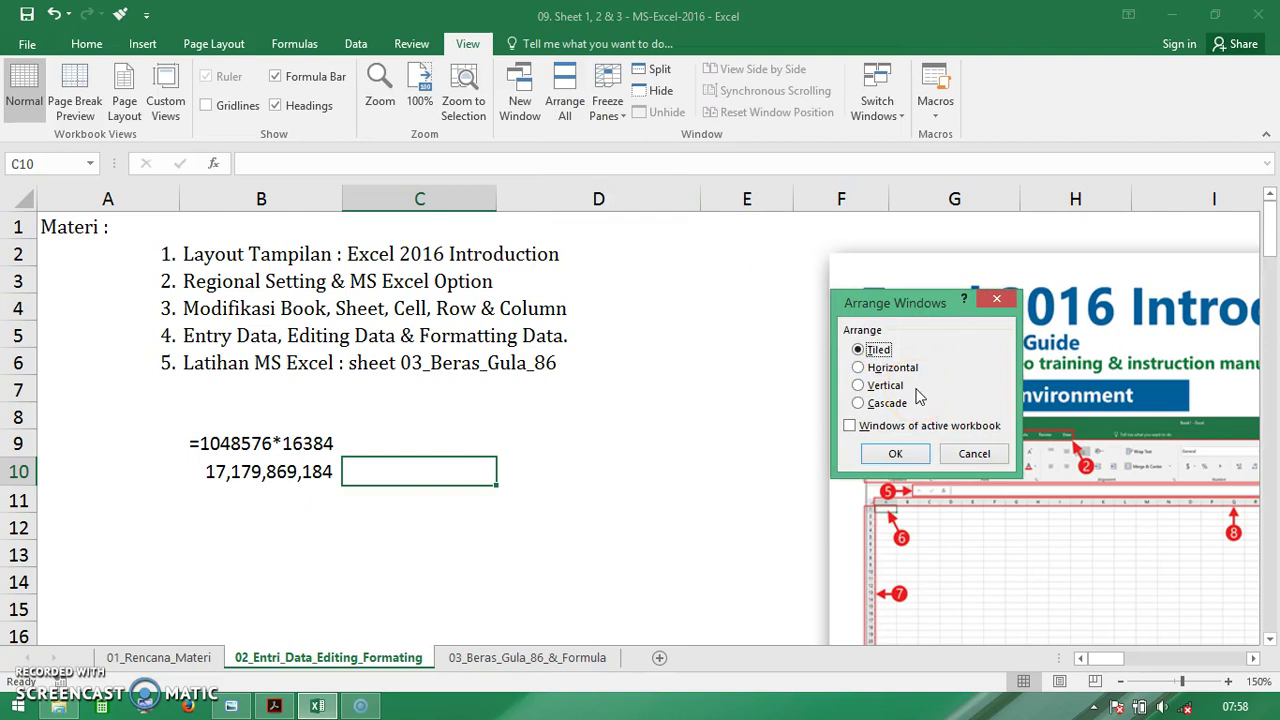
click(972, 453)
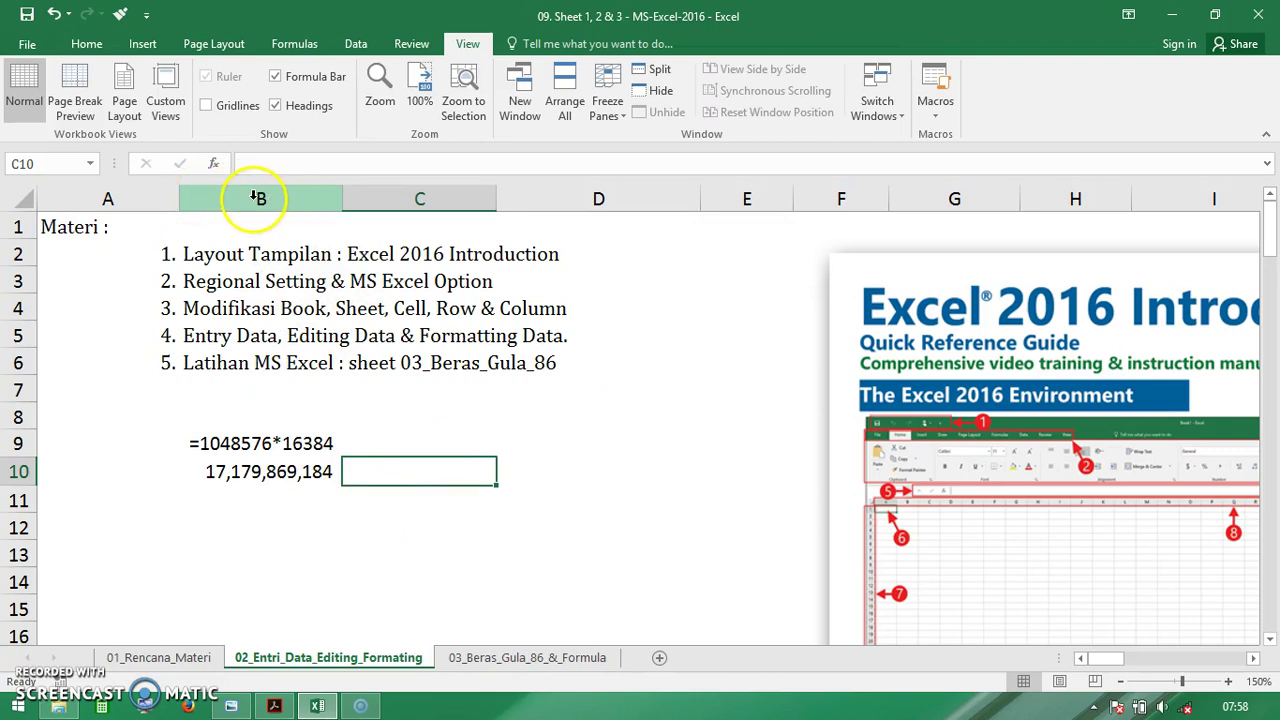
- Select column B and choose Format Cells... from its right-click menu
click(244, 197)
right_click(247, 201)
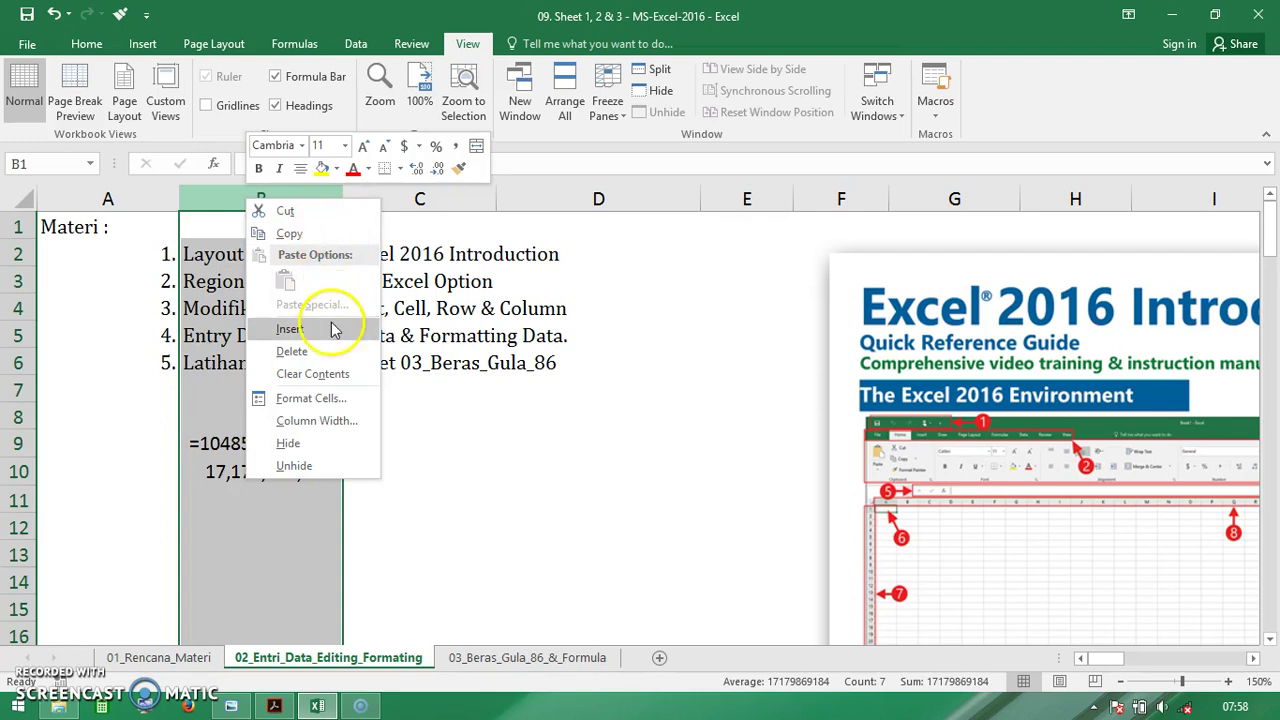
click(335, 400)
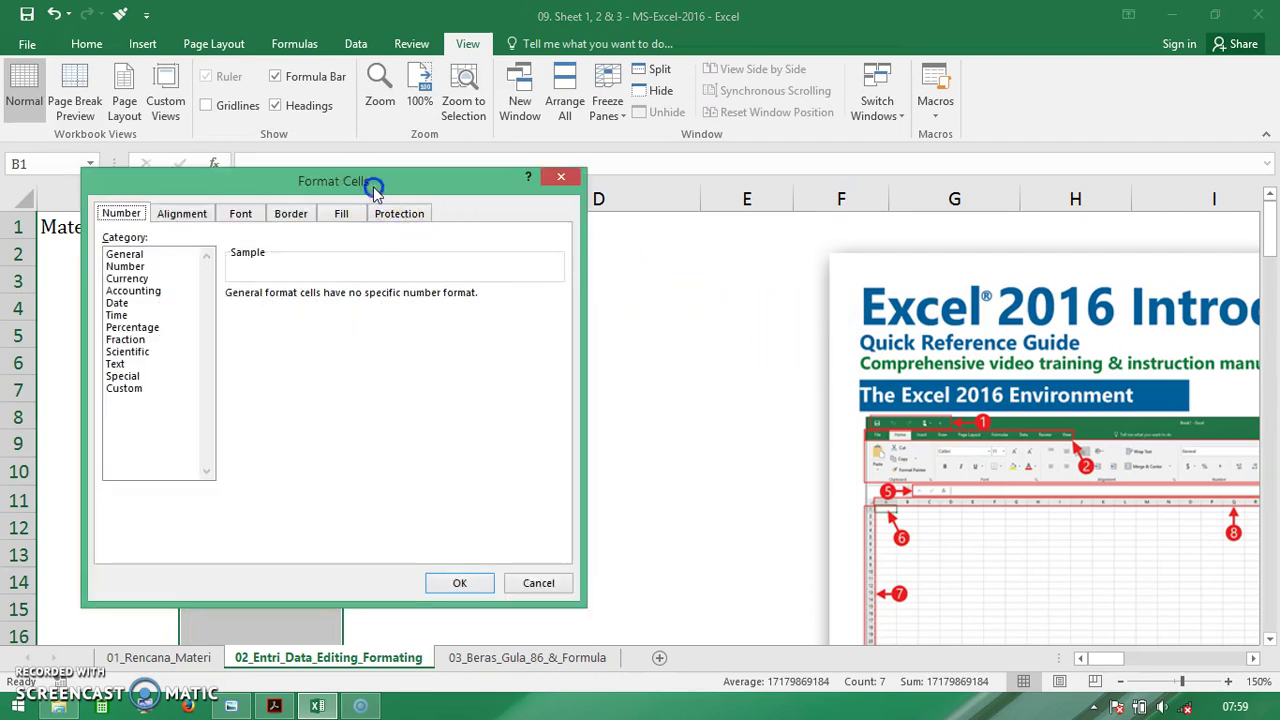
- Move the Format Cells dialog aside, then view its Alignment, Font, Border, Fill and Protection tabs
drag(376, 188, 833, 205)
click(641, 231)
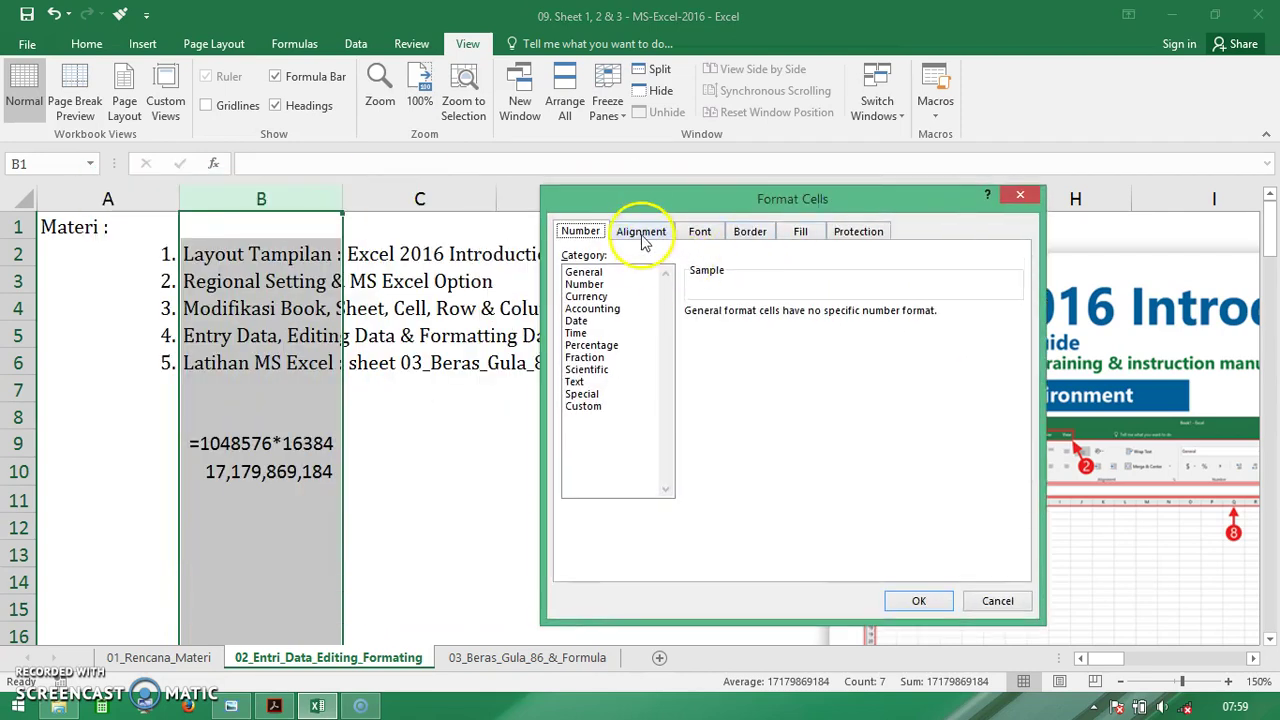
click(702, 232)
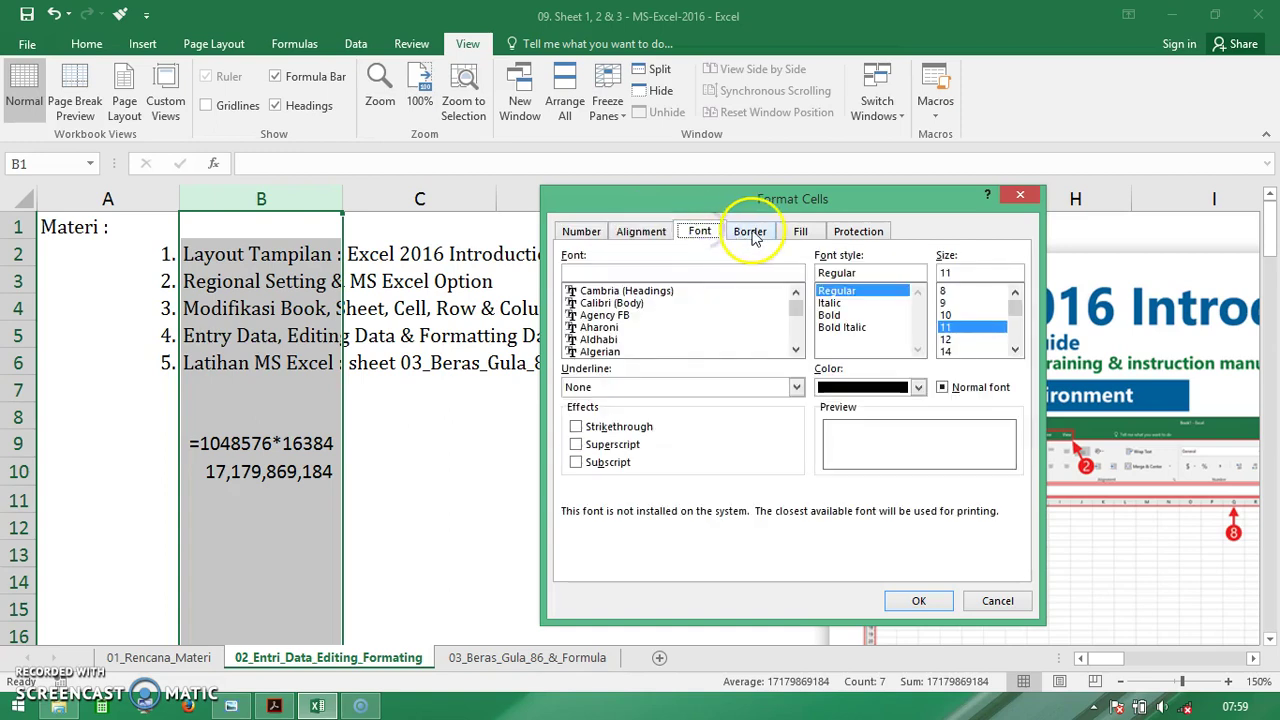
click(645, 232)
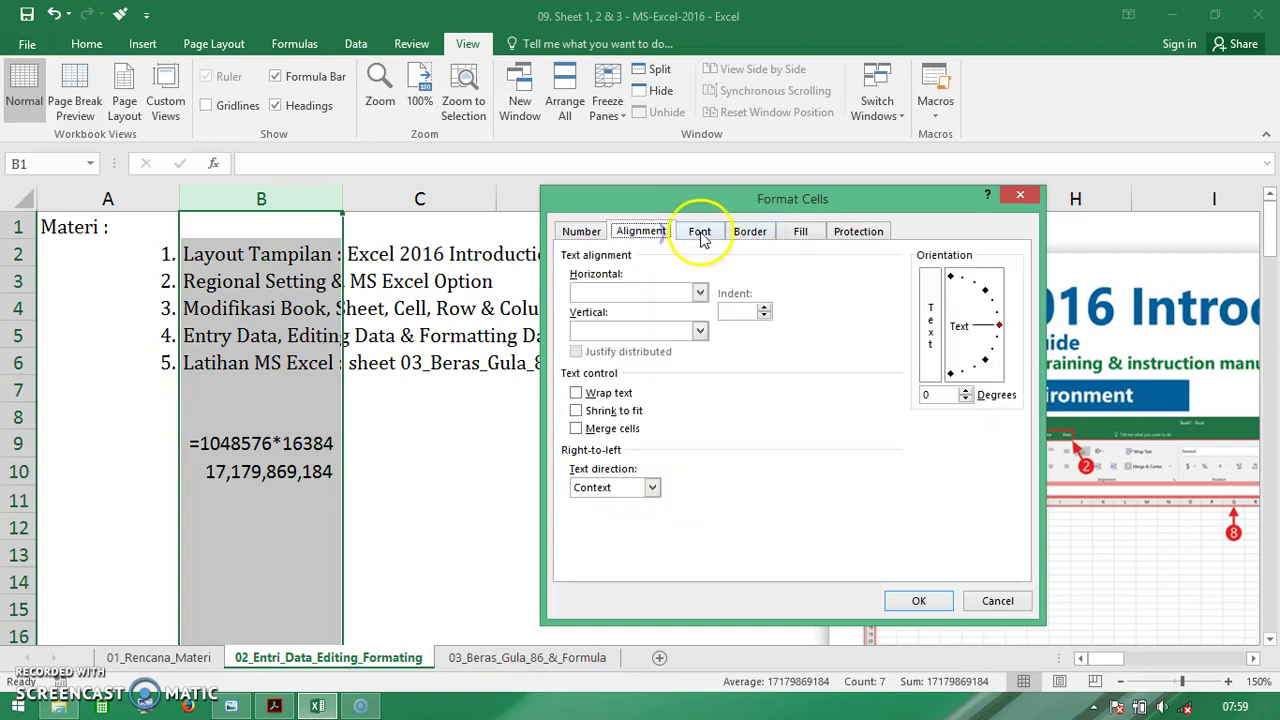
click(700, 231)
click(749, 231)
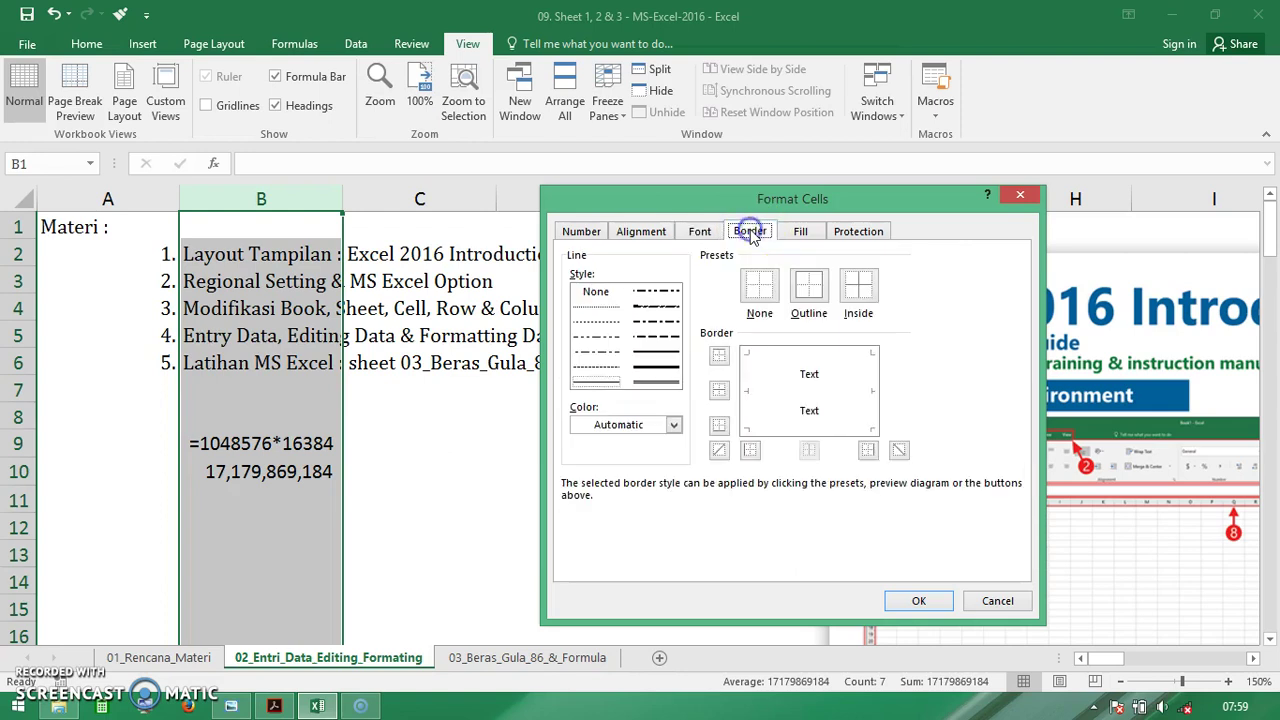
click(801, 233)
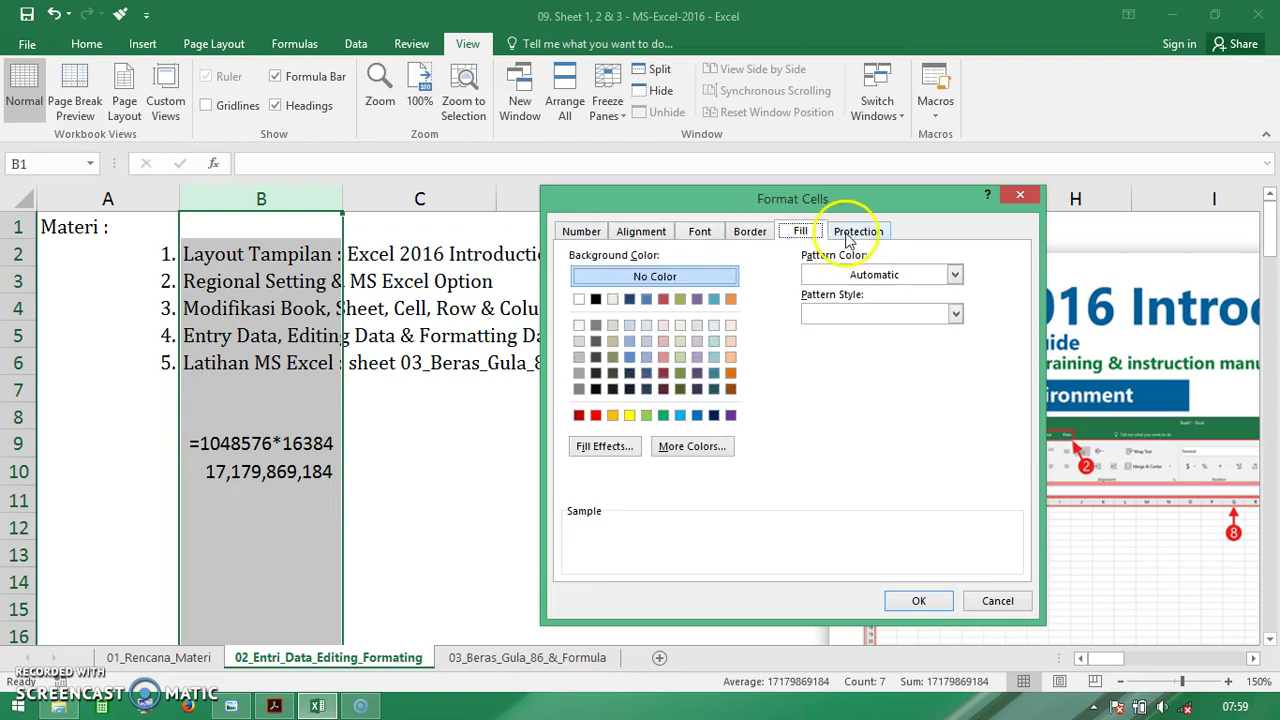
click(857, 231)
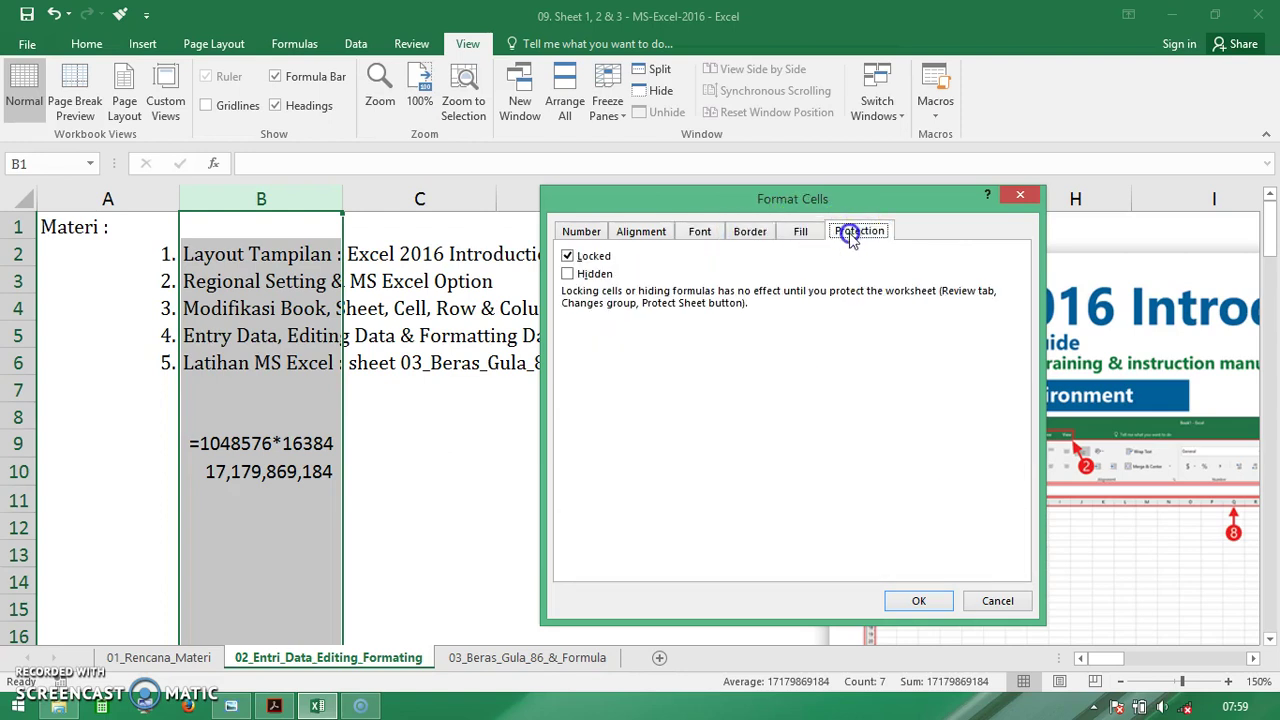
- Dismiss Format Cells unchanged and set column B's width to 20, up from 15.86
click(998, 603)
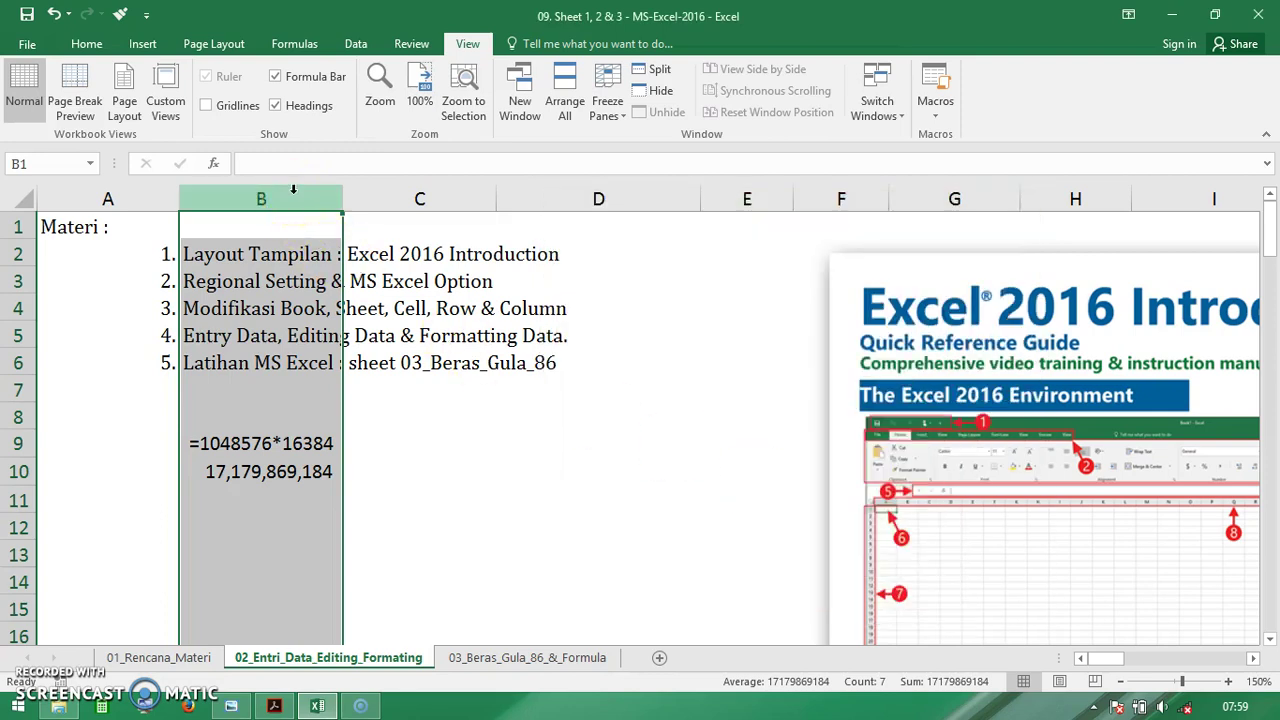
right_click(293, 193)
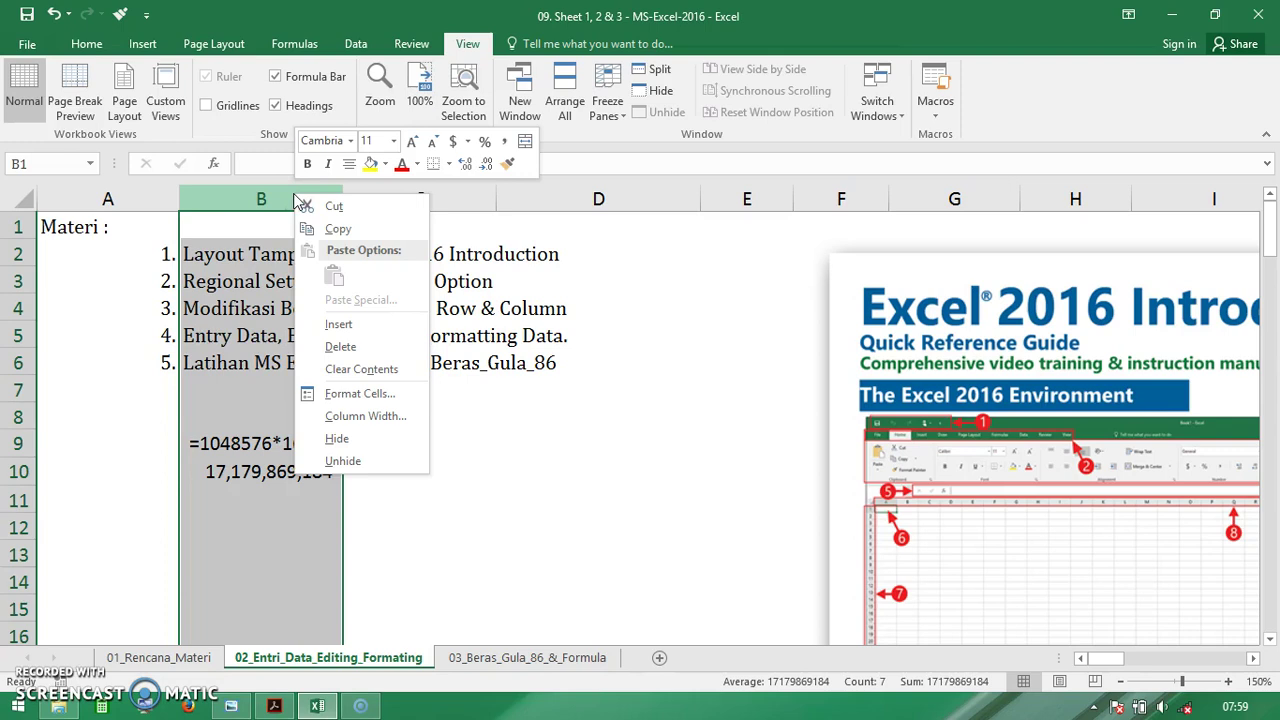
click(305, 205)
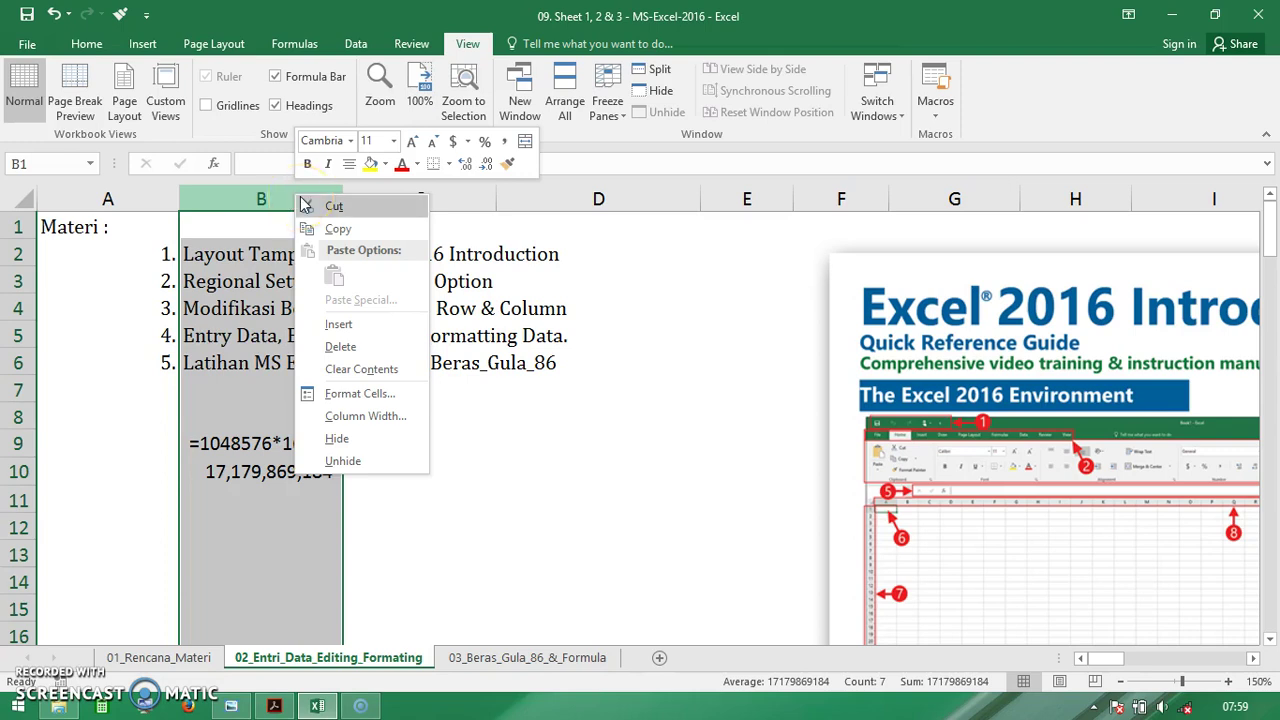
click(404, 421)
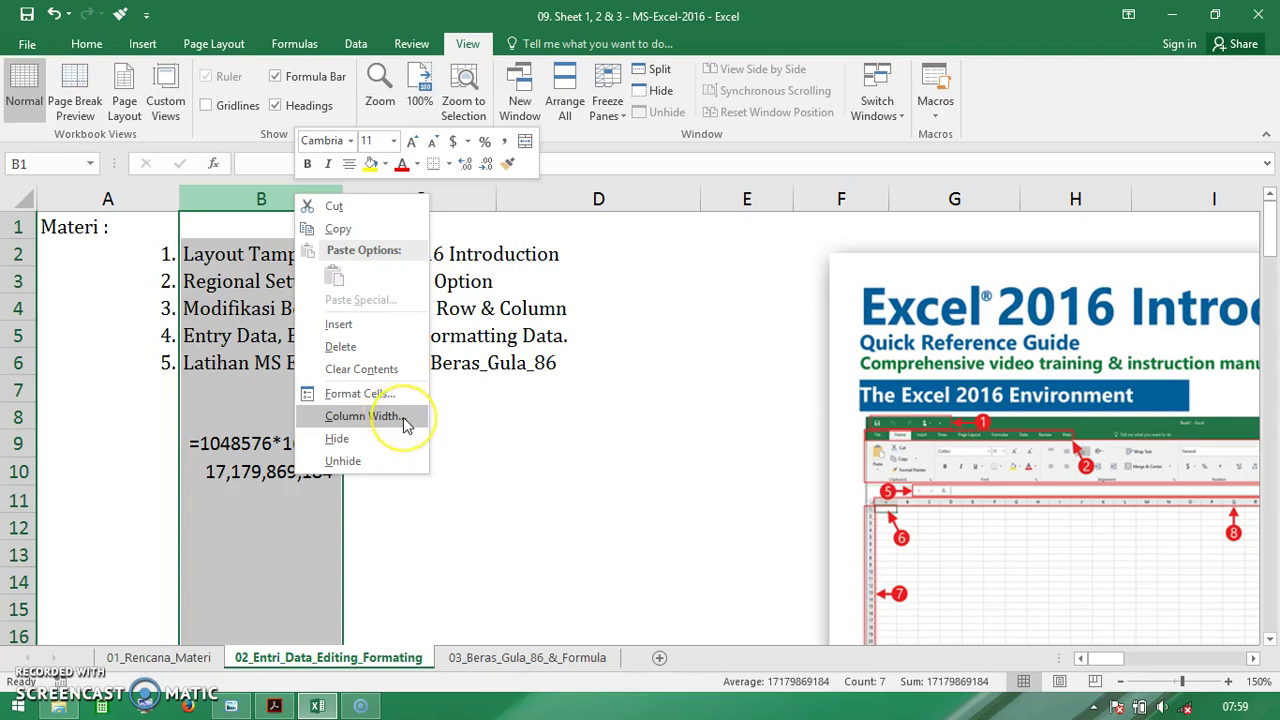
click(403, 417)
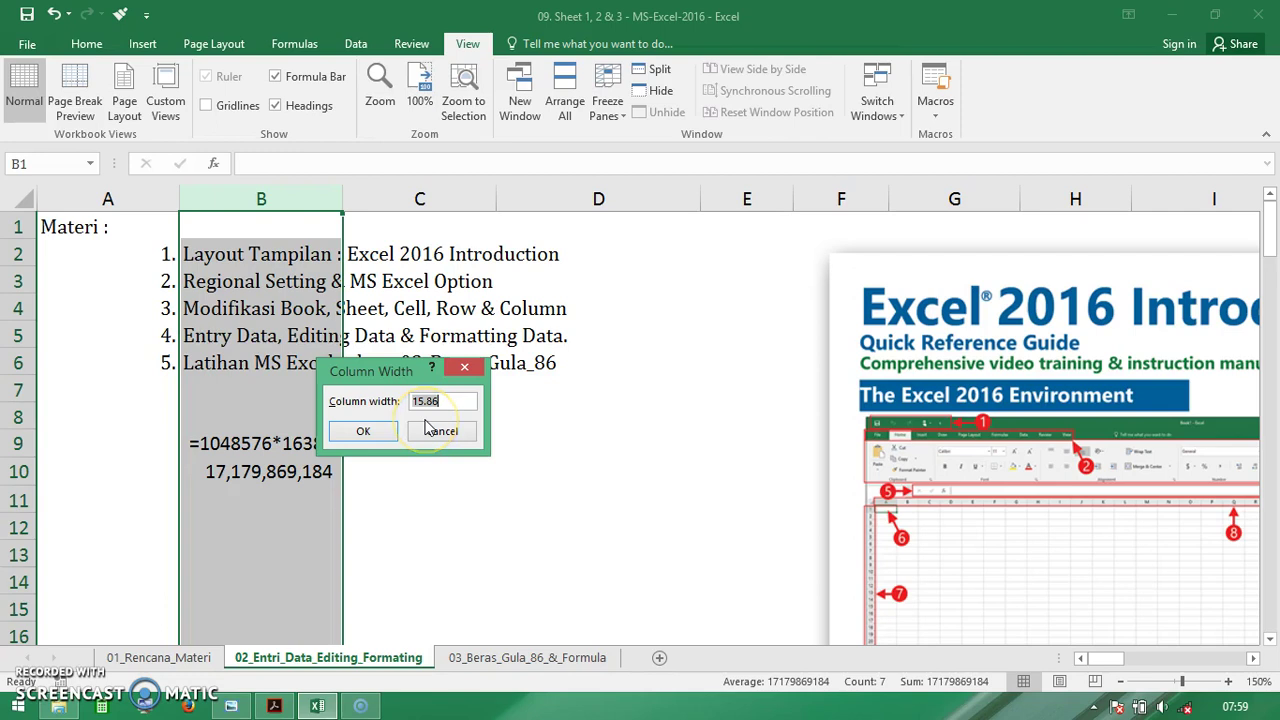
key(Return)
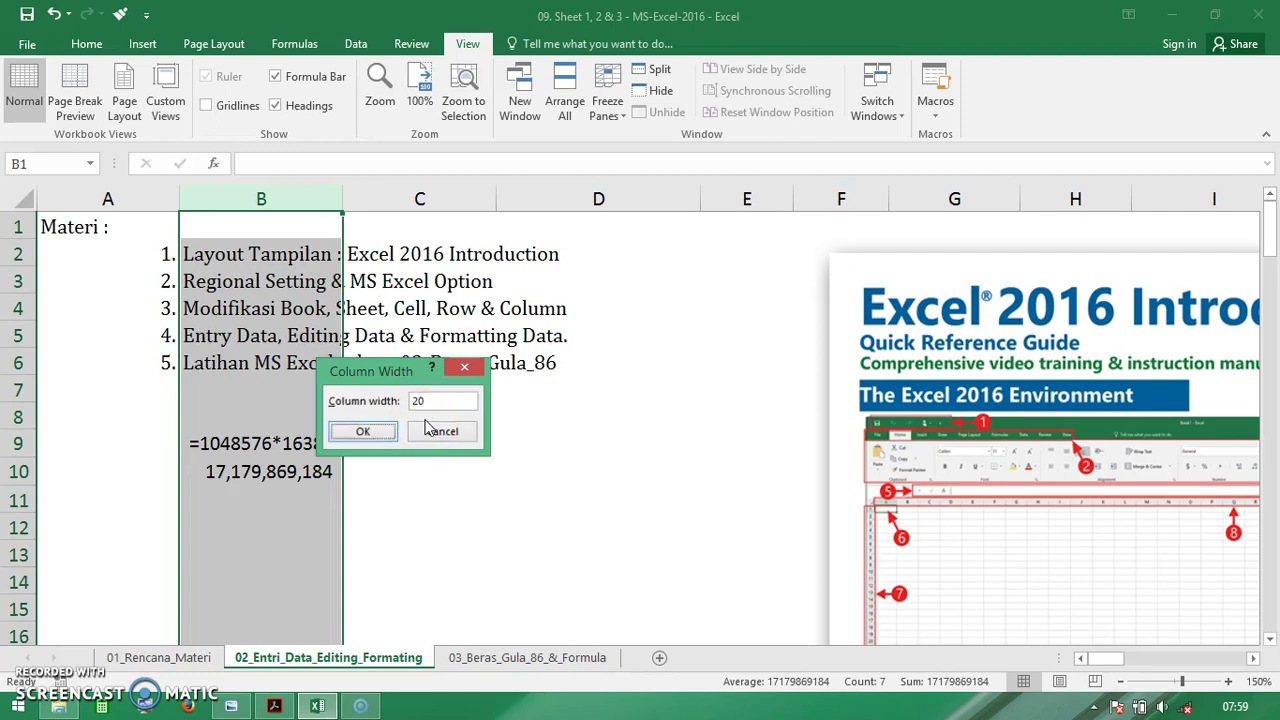
click(311, 197)
right_click(311, 197)
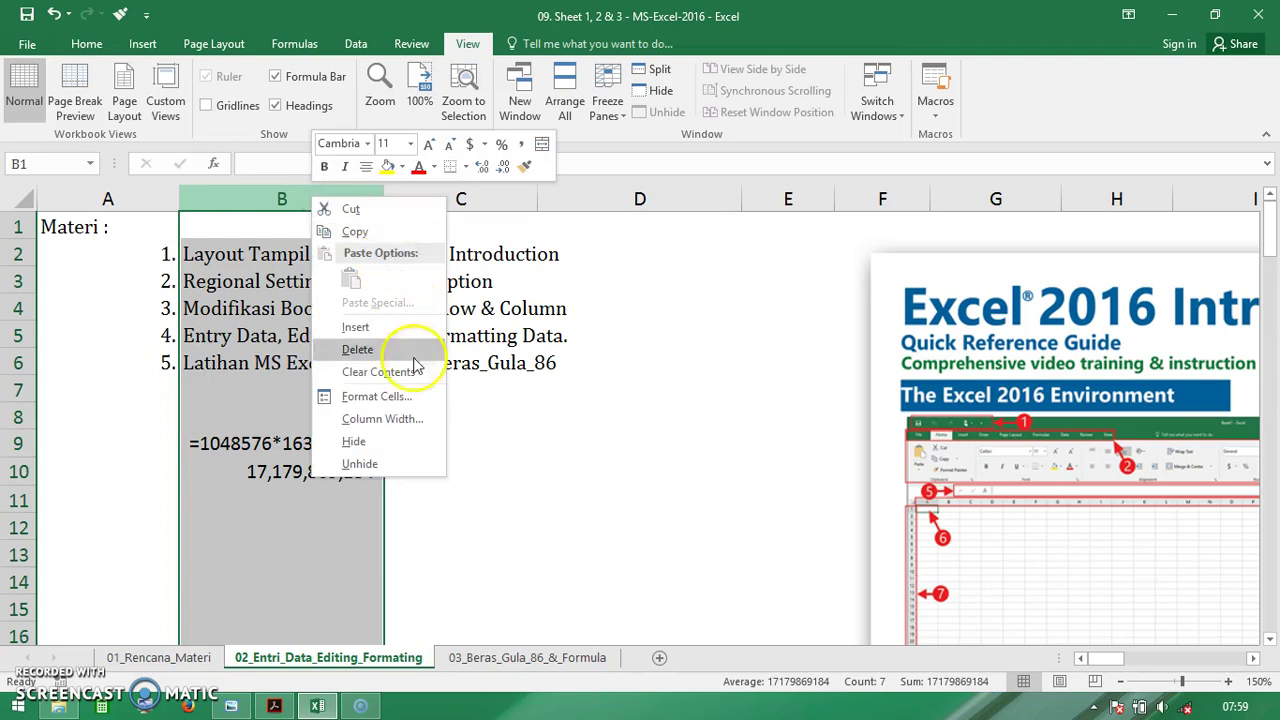
click(409, 450)
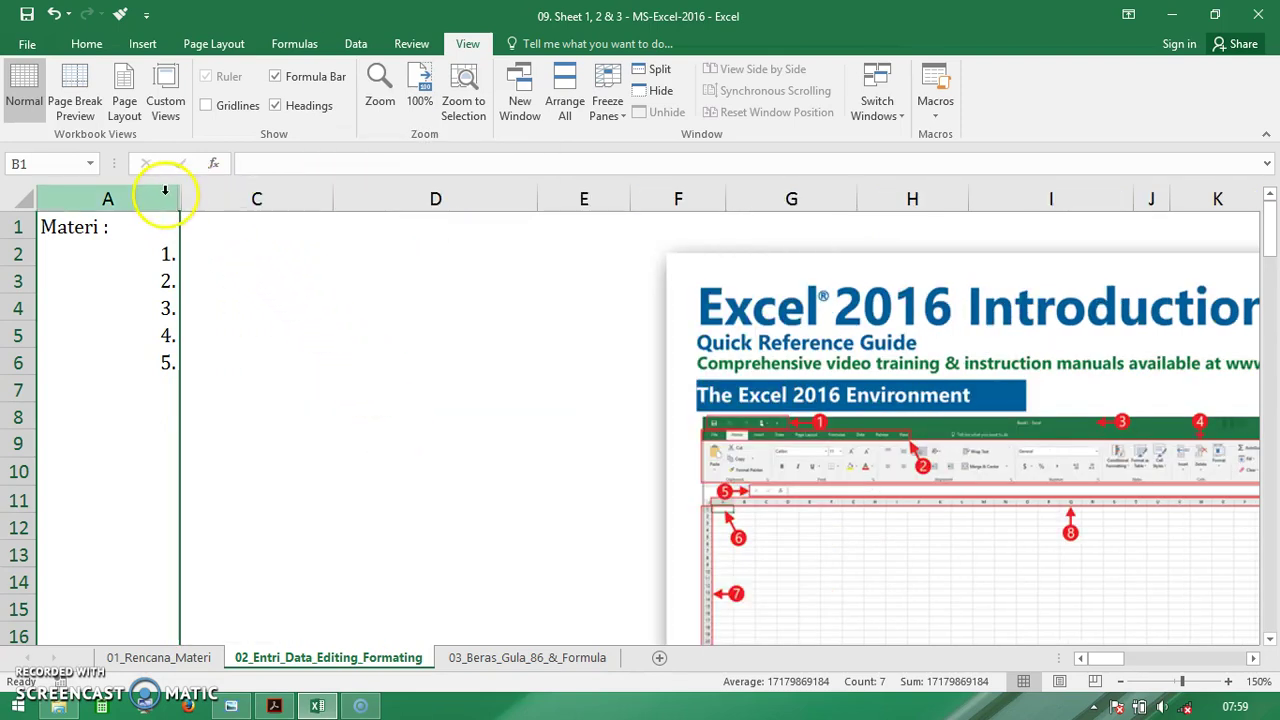
drag(165, 190, 192, 196)
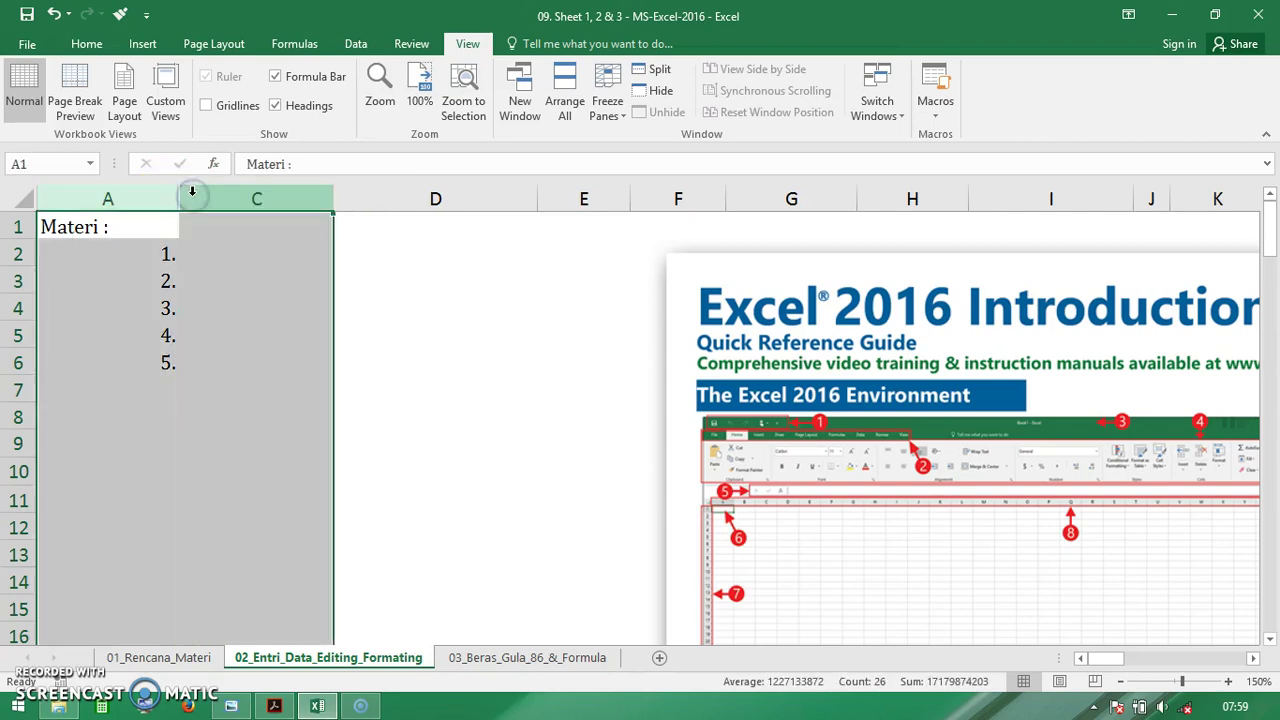
right_click(192, 196)
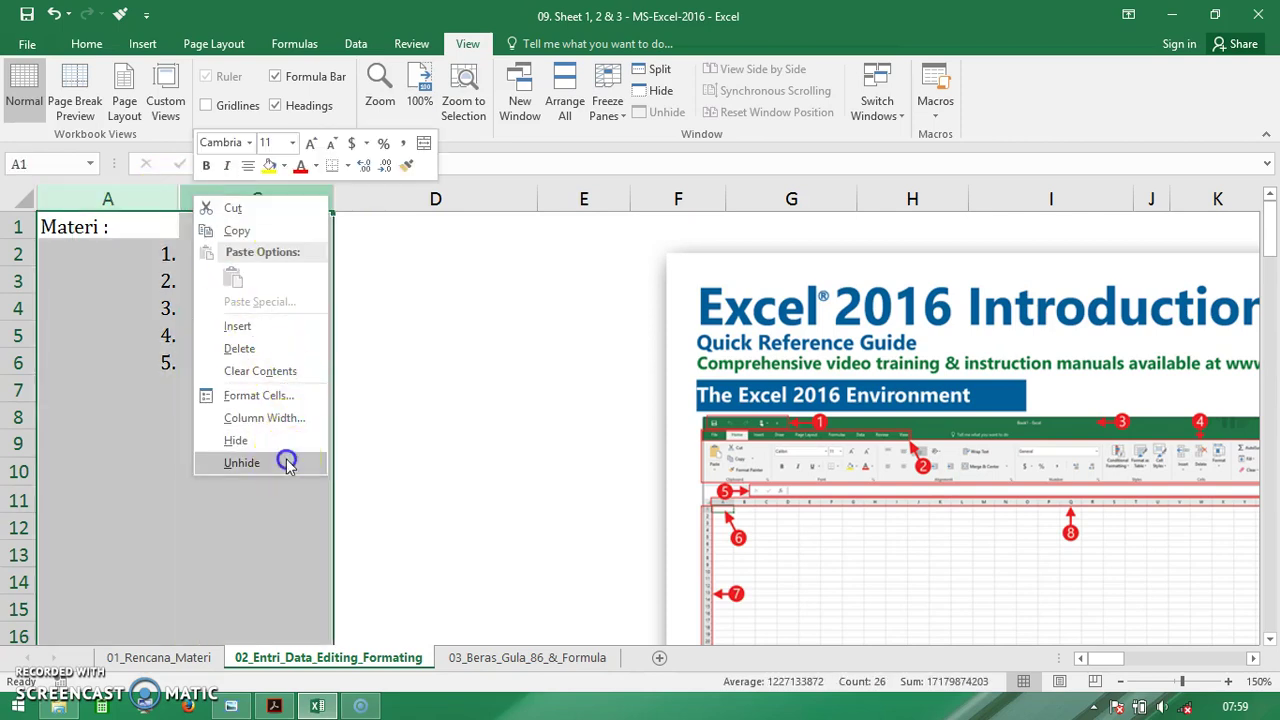
click(285, 460)
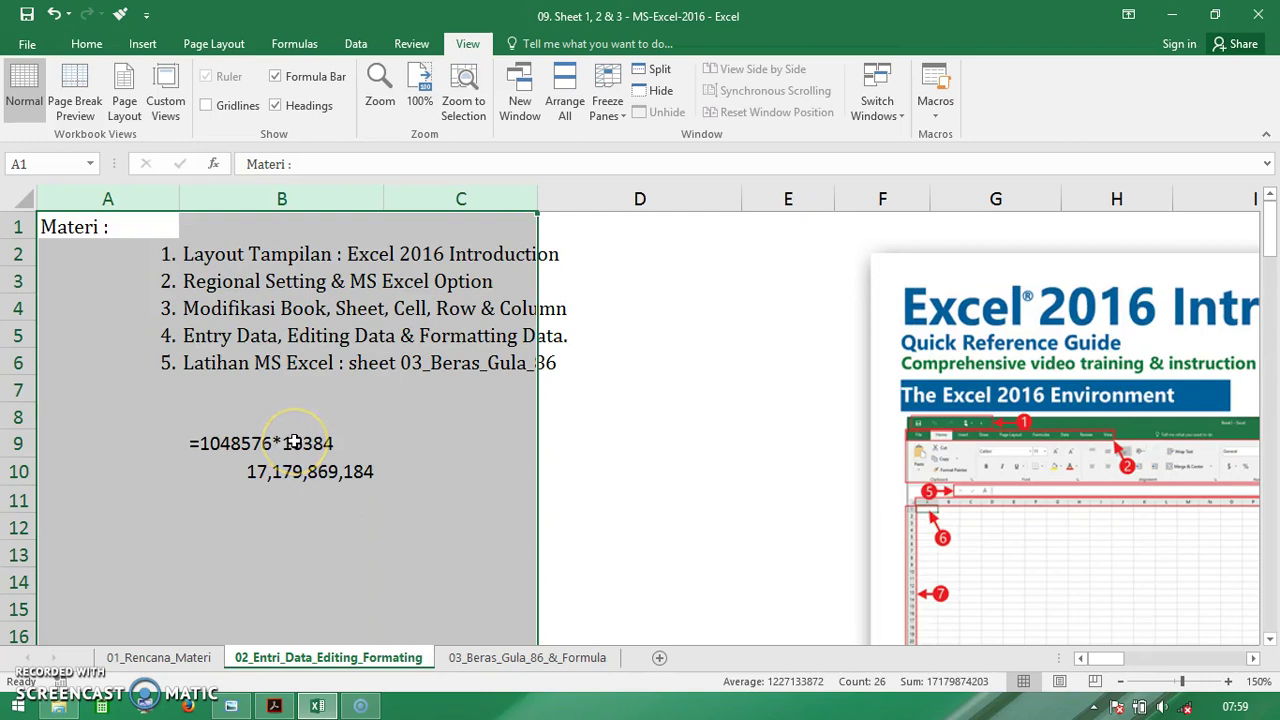
click(294, 442)
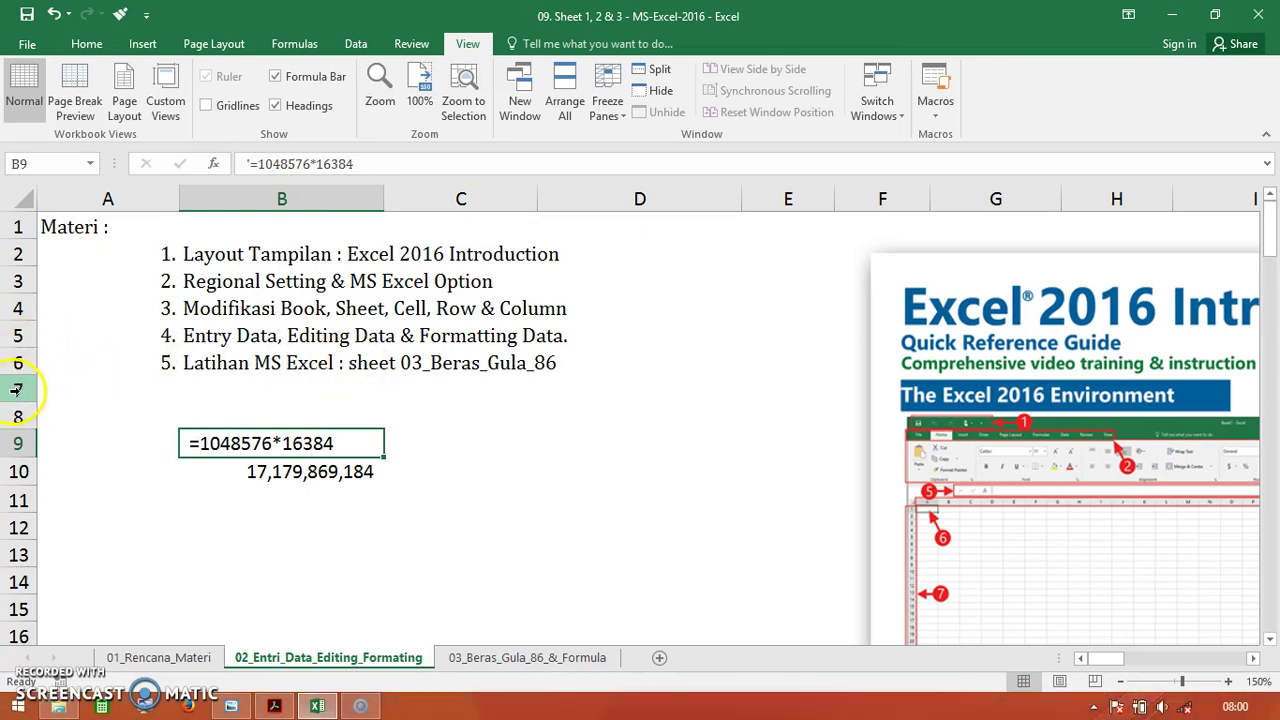
click(17, 389)
right_click(17, 389)
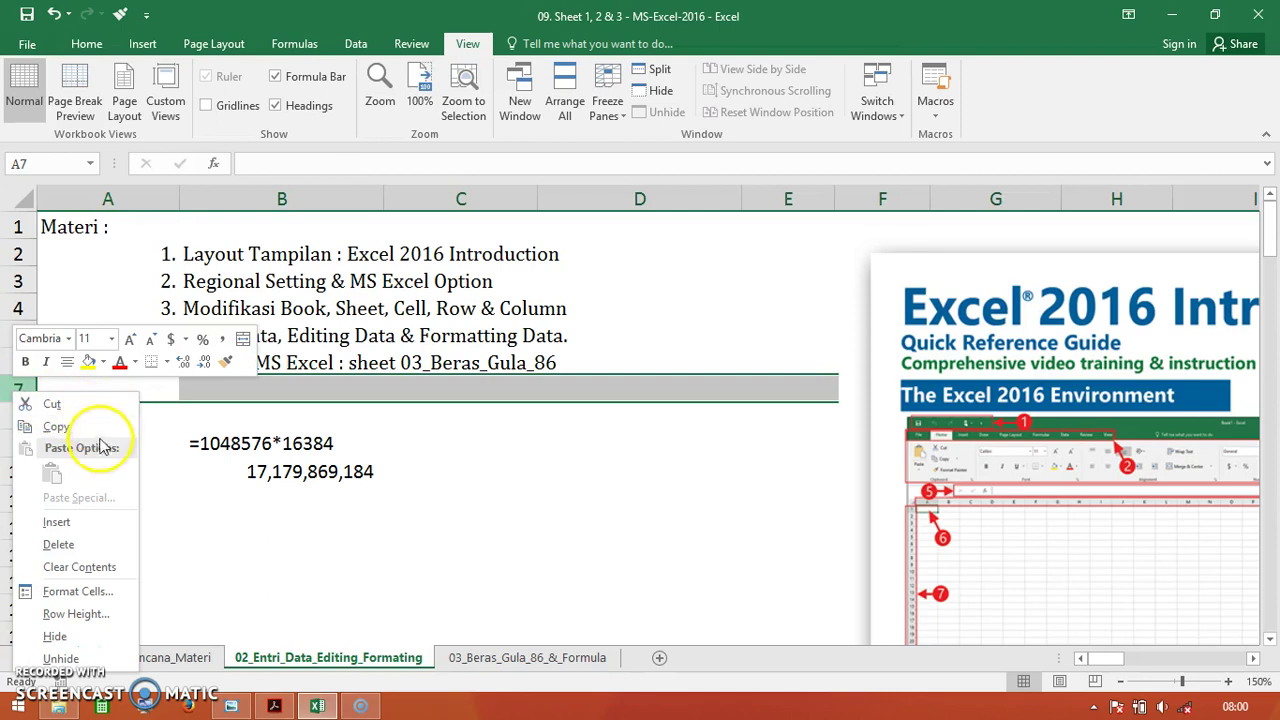
click(17, 256)
right_click(18, 255)
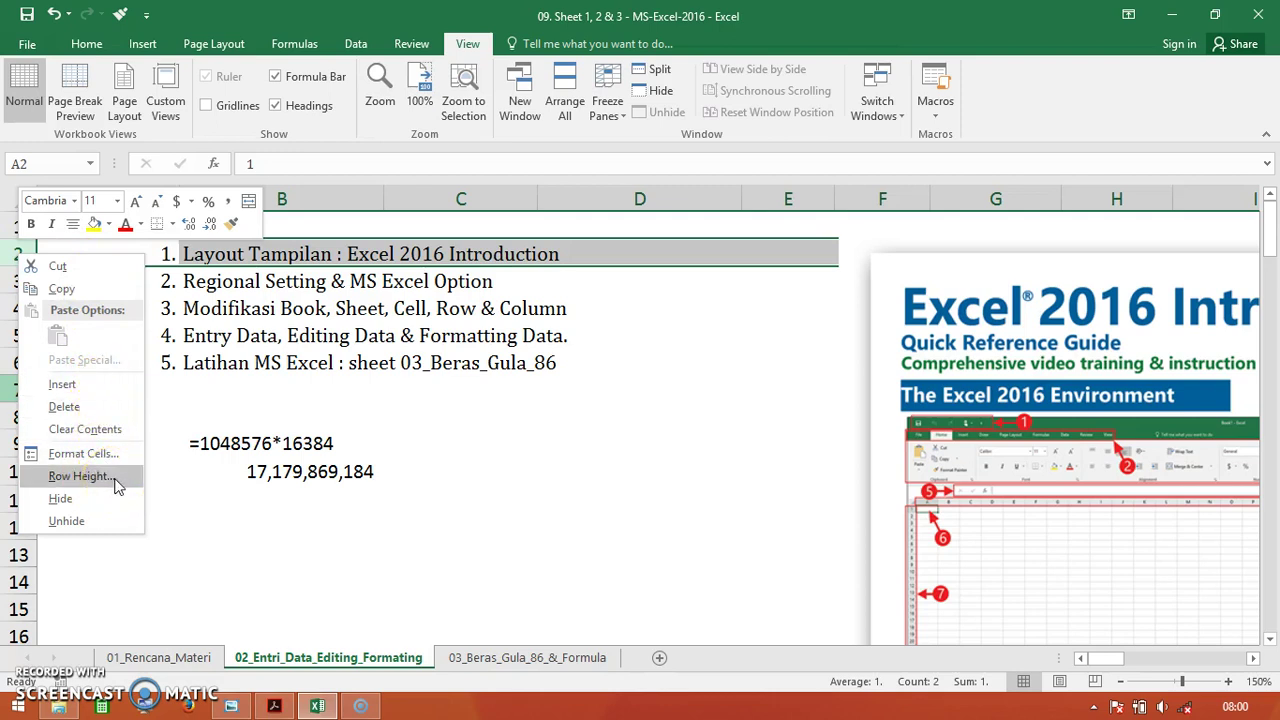
click(119, 529)
click(119, 474)
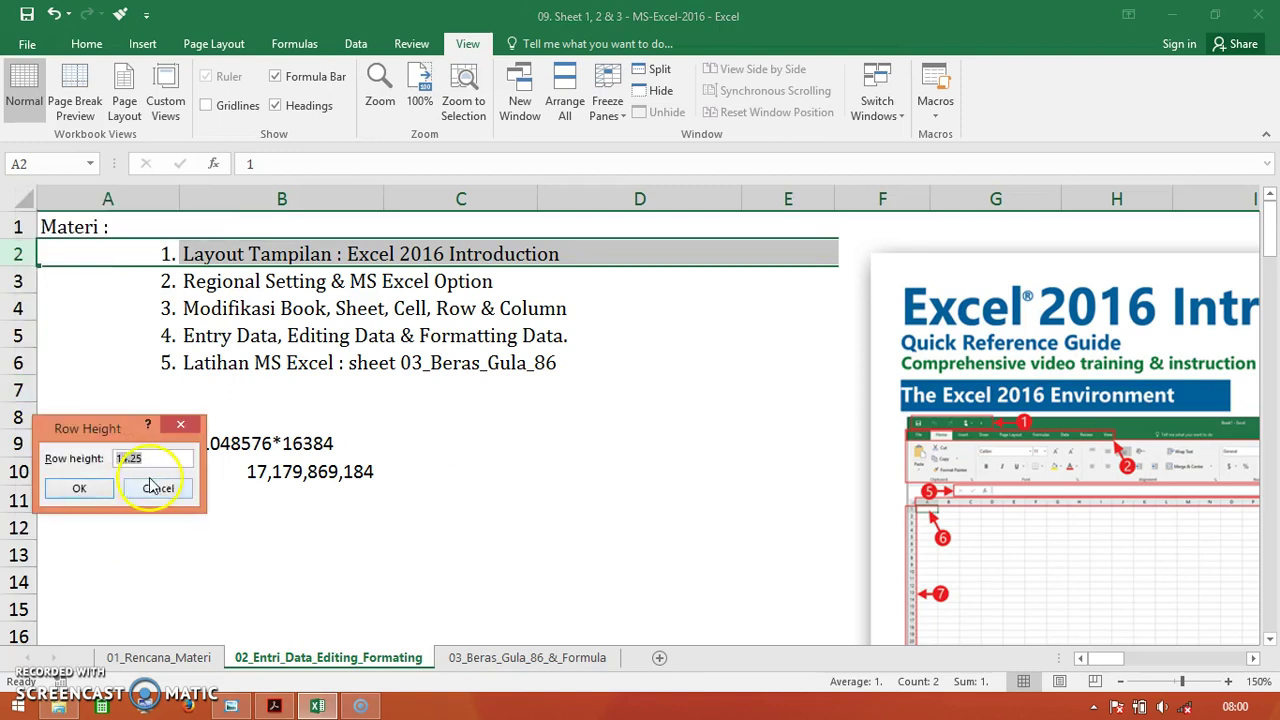
drag(118, 430, 184, 413)
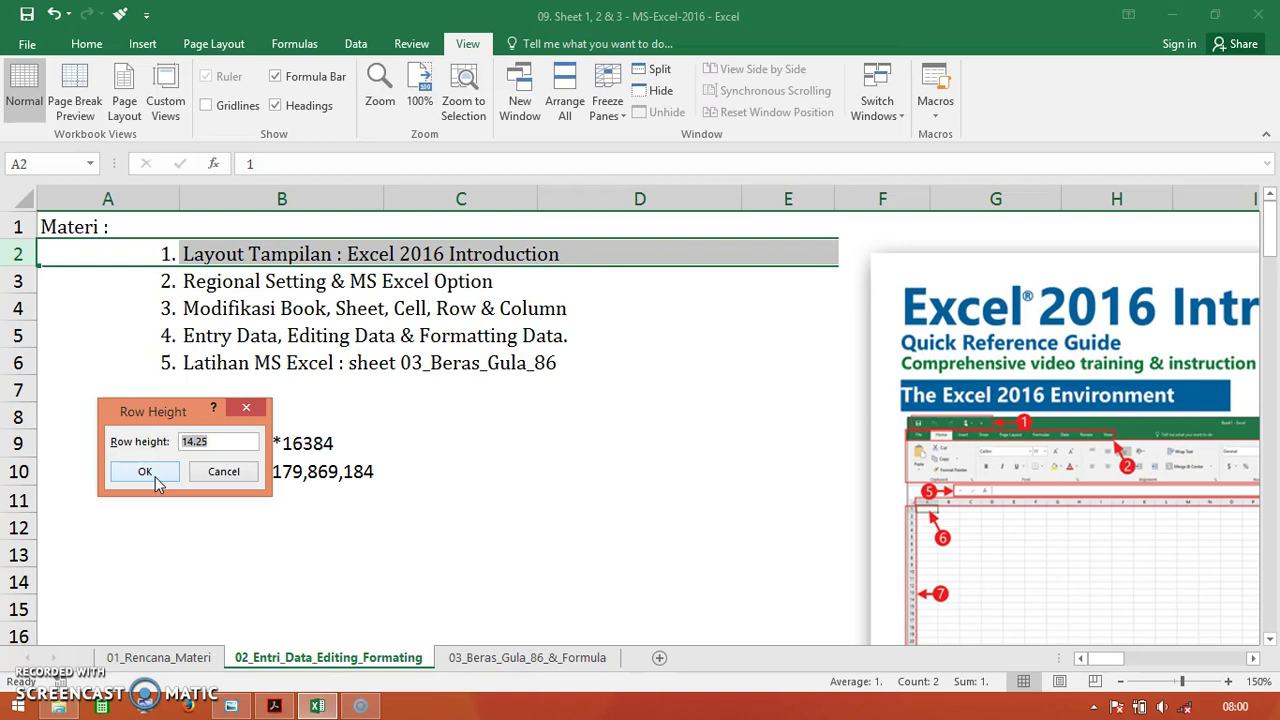
click(170, 443)
key(alt+r)
key(End)
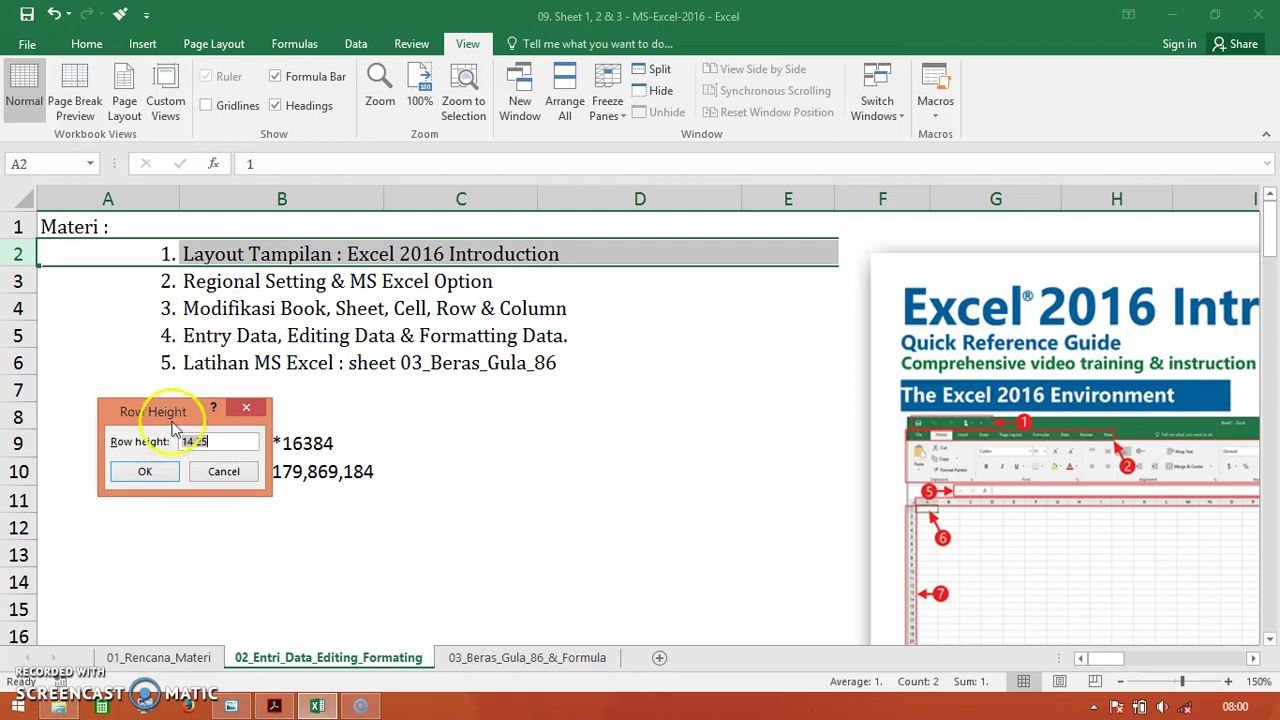
click(160, 471)
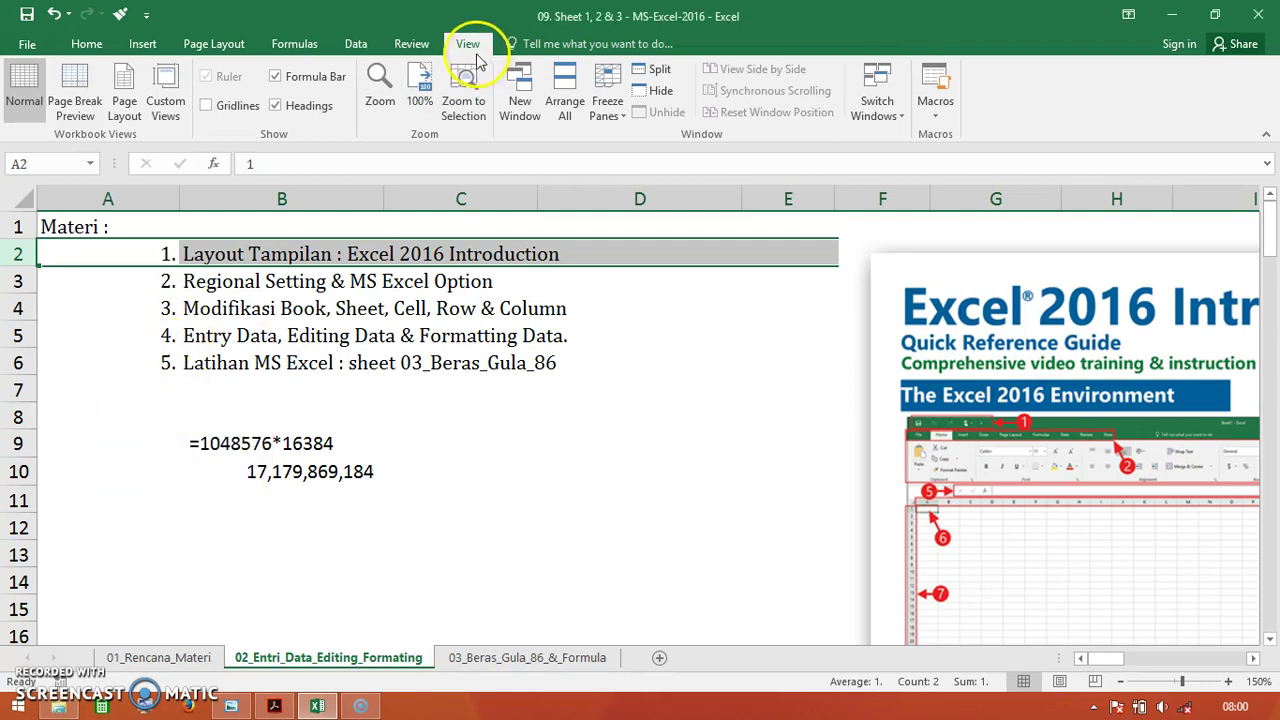
- Turn on gridlines on the Entri Data sheet and zoom in to 220%
click(236, 107)
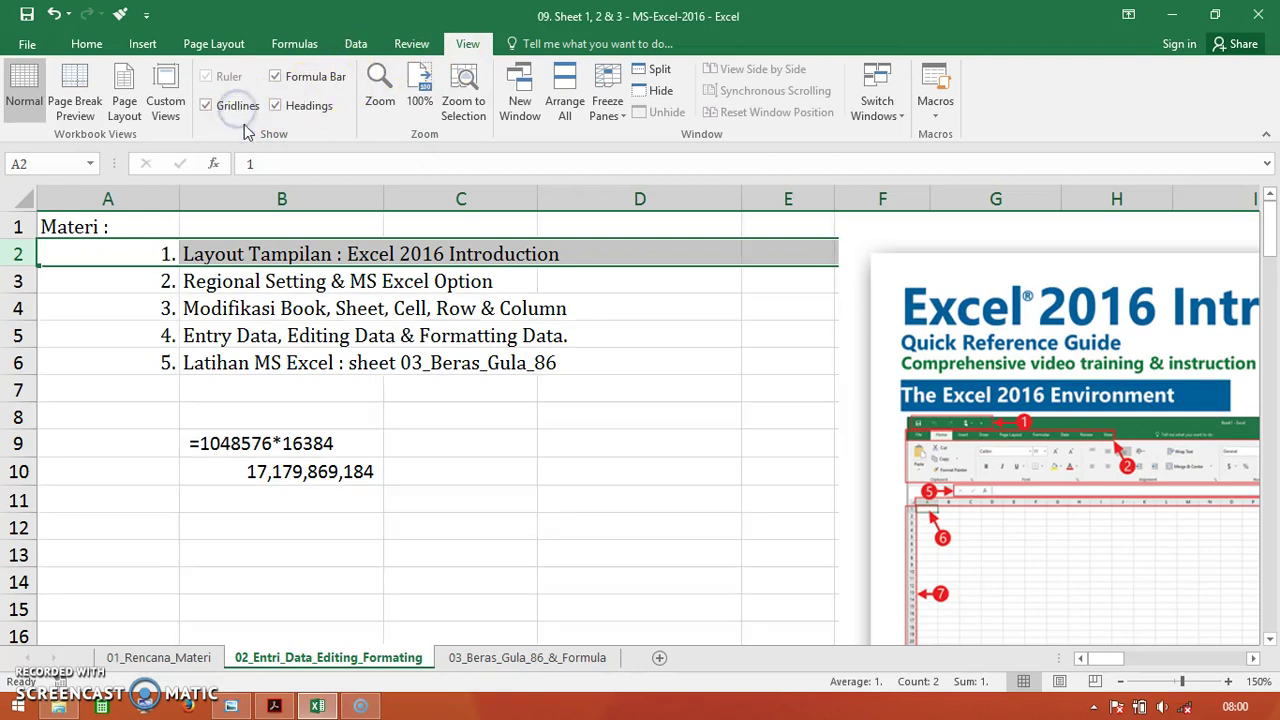
click(1224, 681)
click(1226, 682)
click(1228, 683)
click(1230, 684)
click(1230, 684)
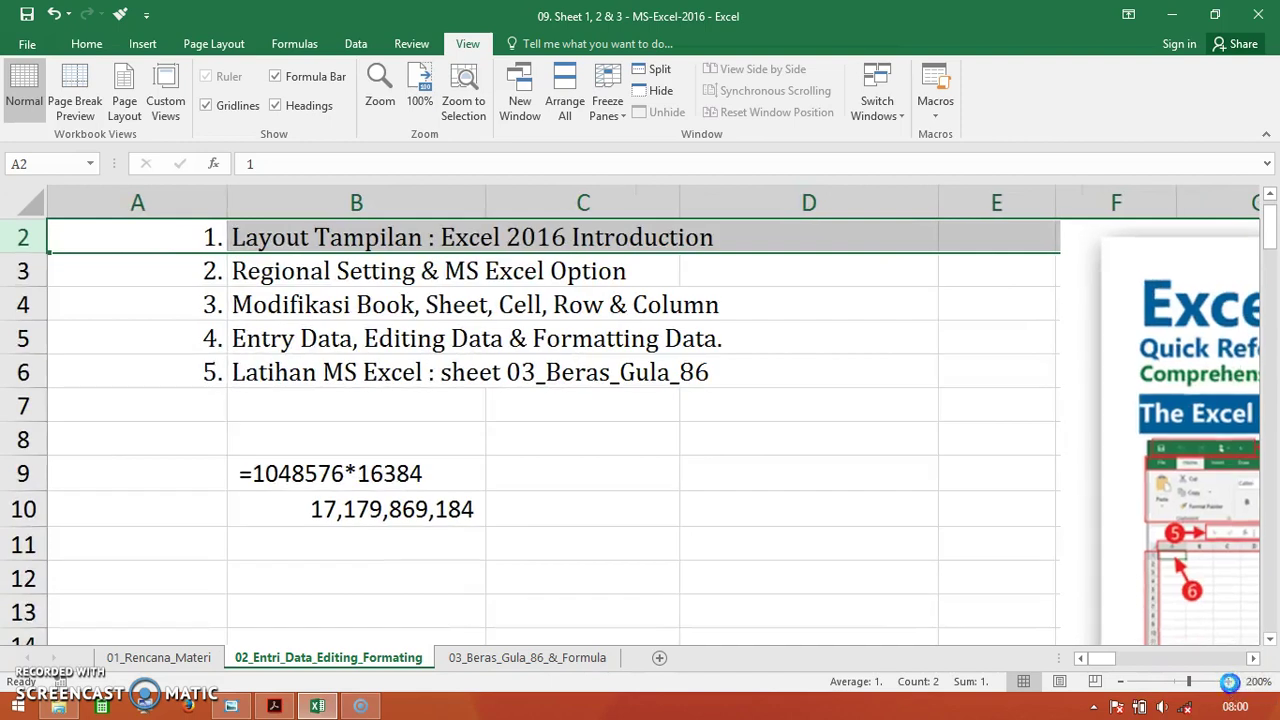
- Select cell B12 and bring up the Home tab's formatting commands
scroll(509, 537, down, 2)
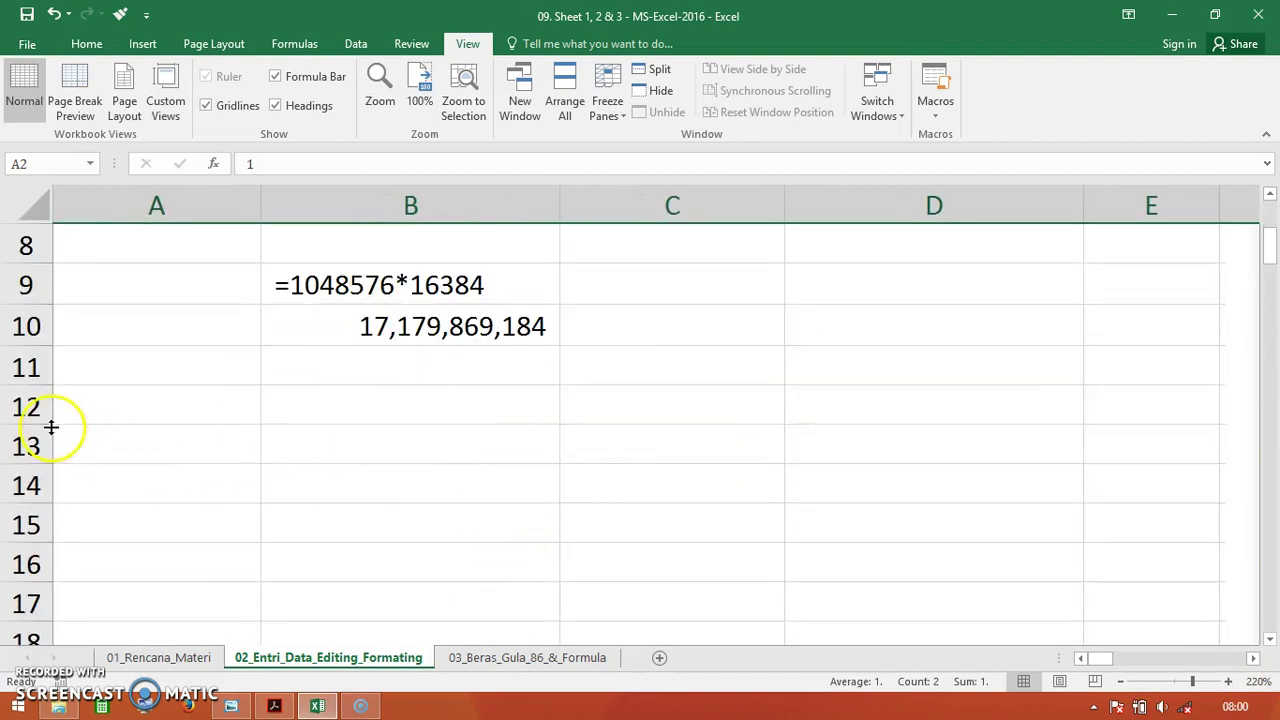
click(315, 400)
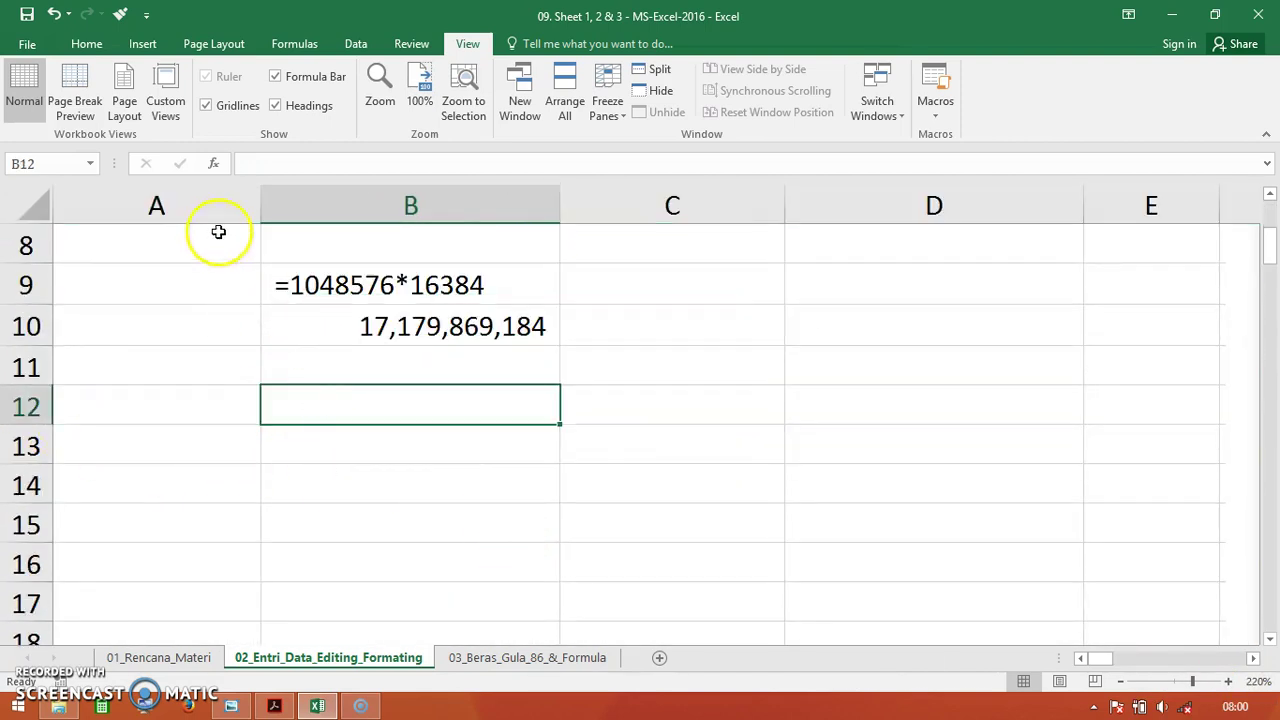
click(92, 44)
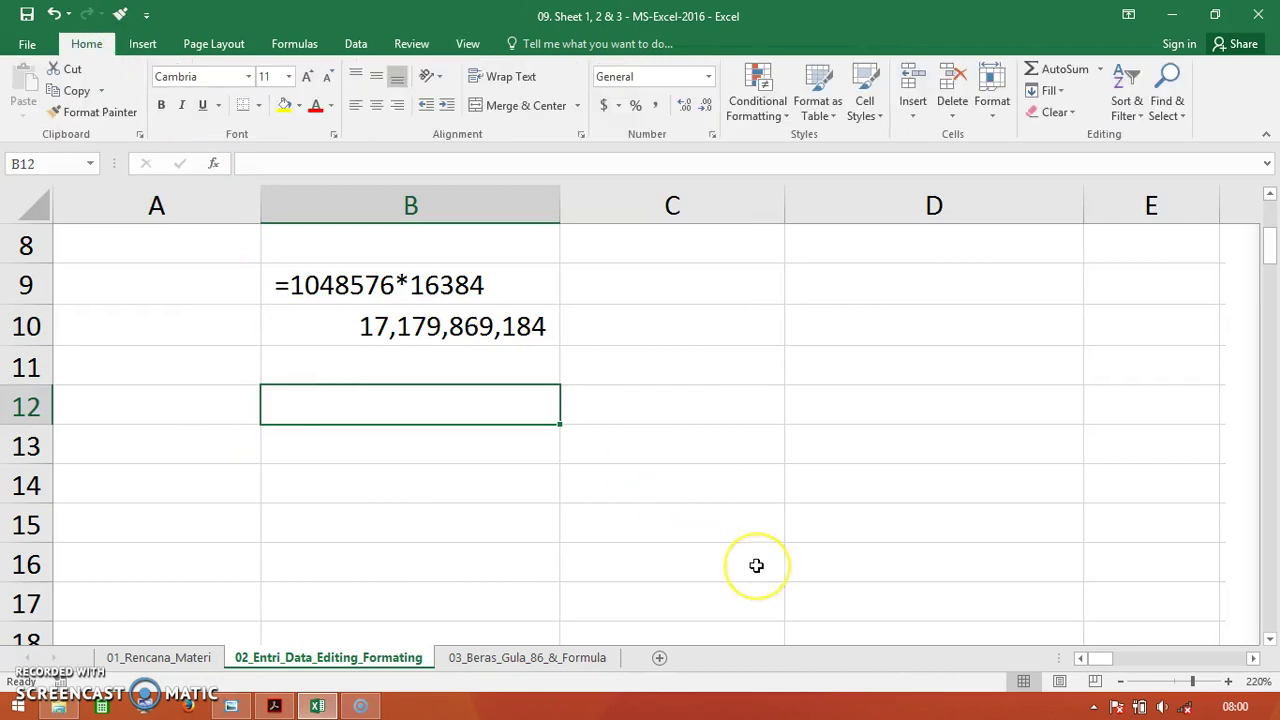
- Enter 123456 in B12 and increase its font size twice to 14
text(123456)
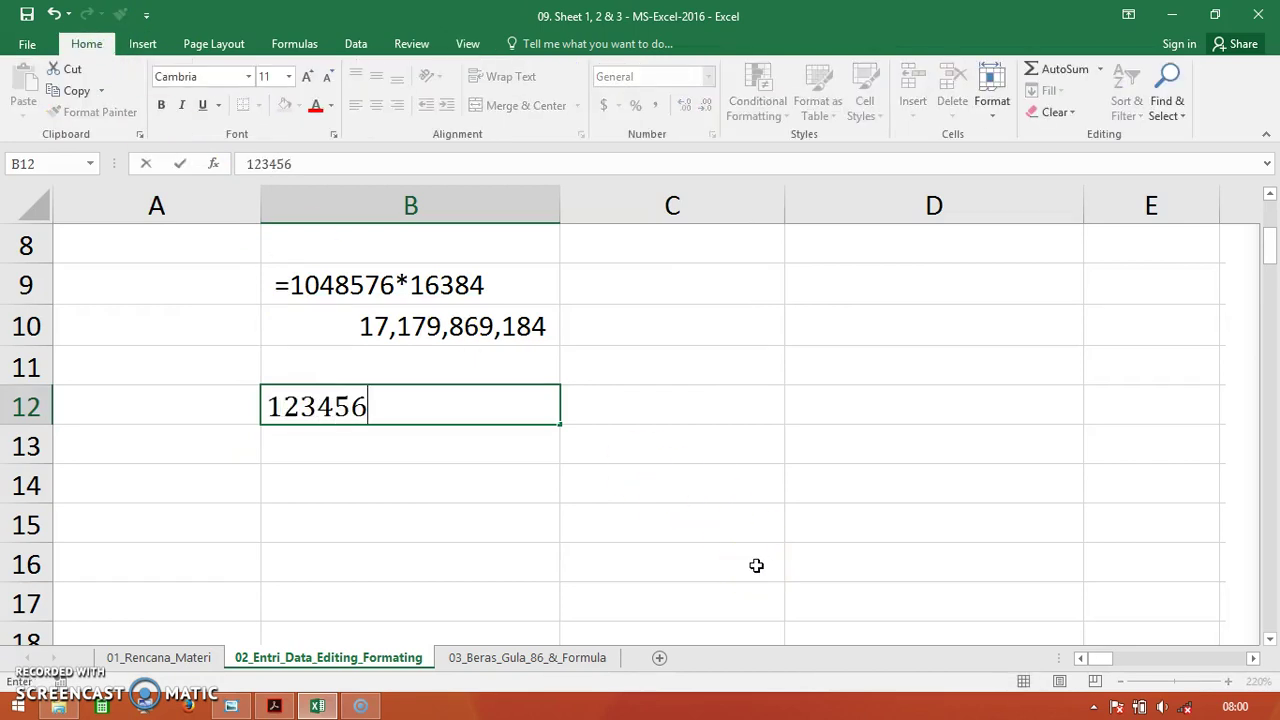
key(Return)
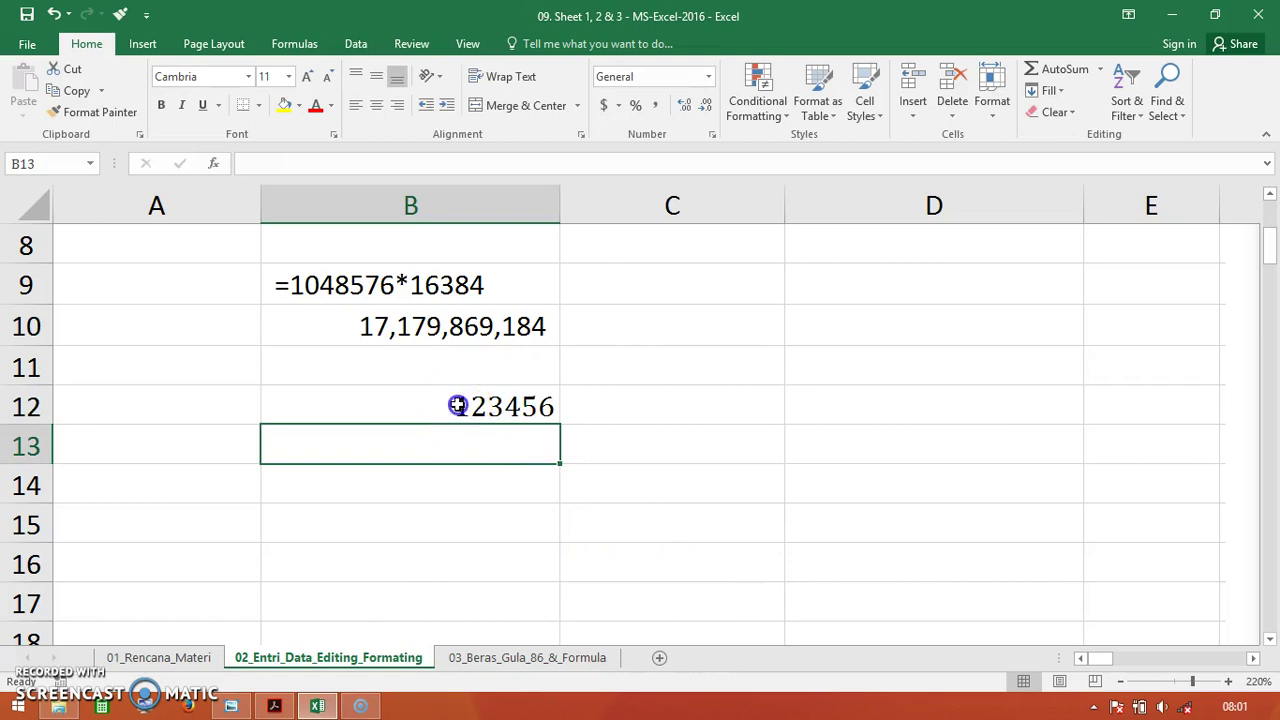
click(457, 405)
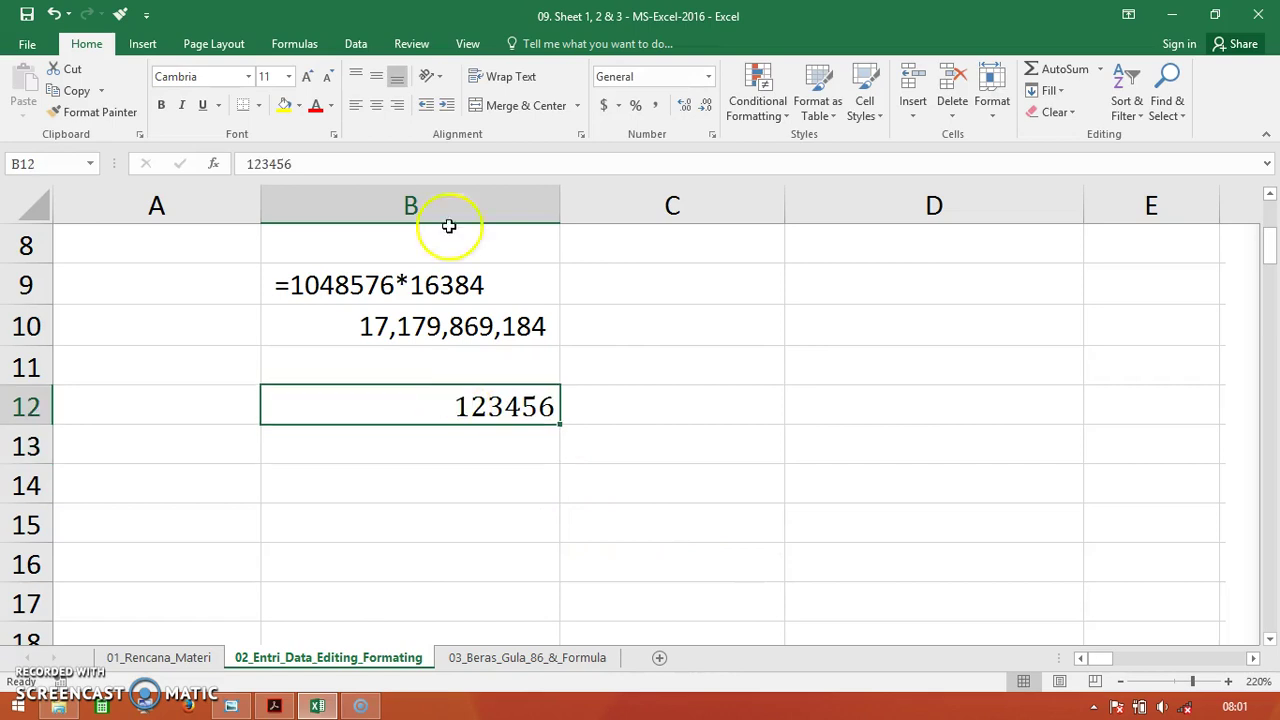
click(309, 78)
click(309, 78)
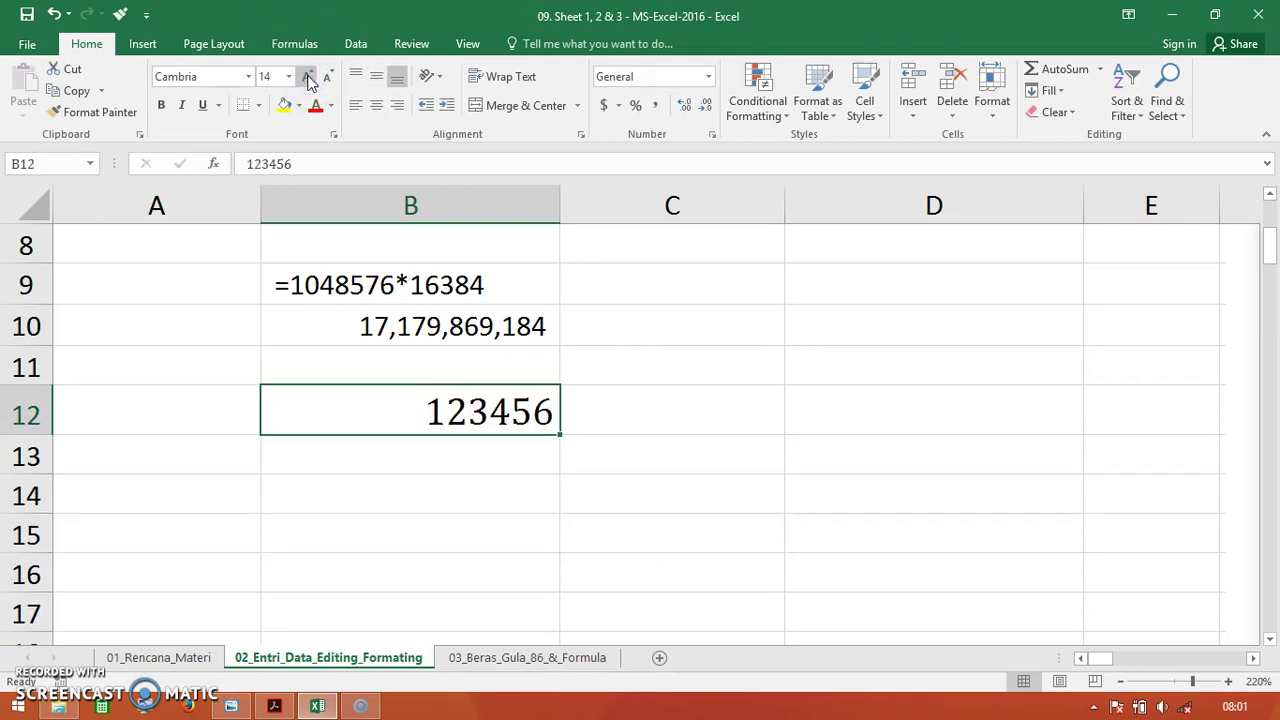
- Confirm row 12 has grown to a height of 18, closing Row Height unchanged
click(22, 412)
right_click(22, 412)
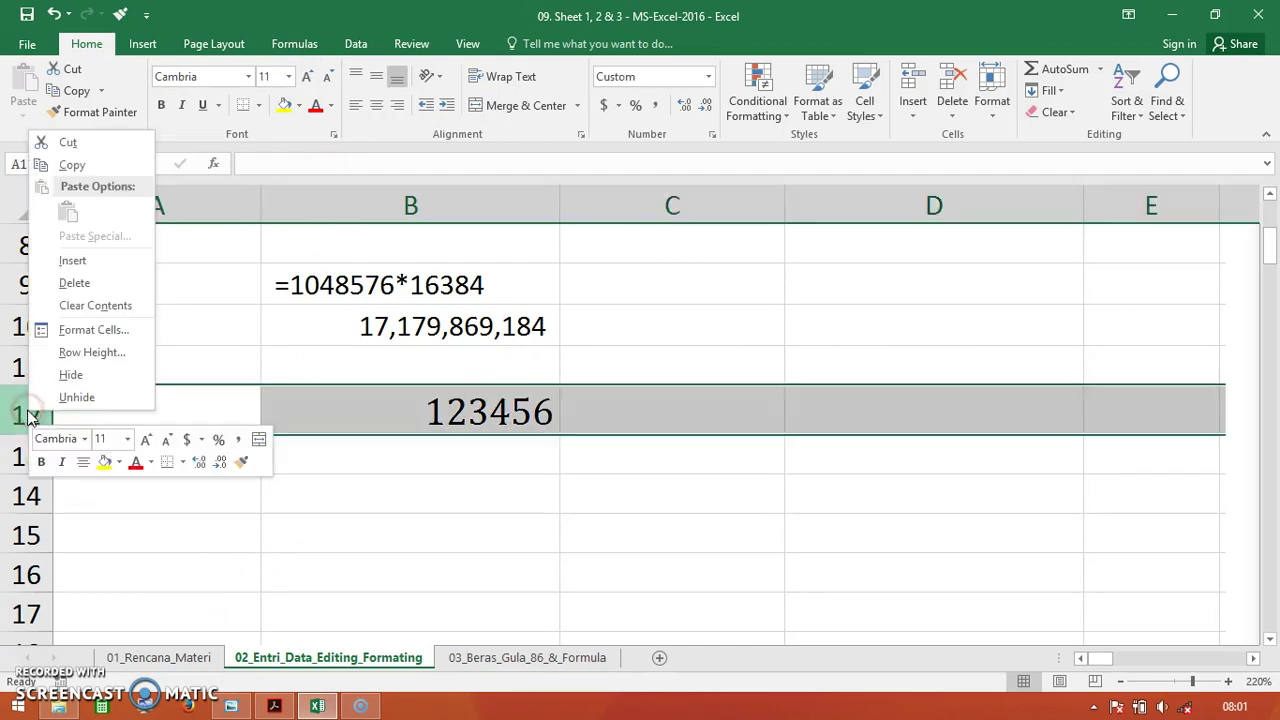
click(99, 358)
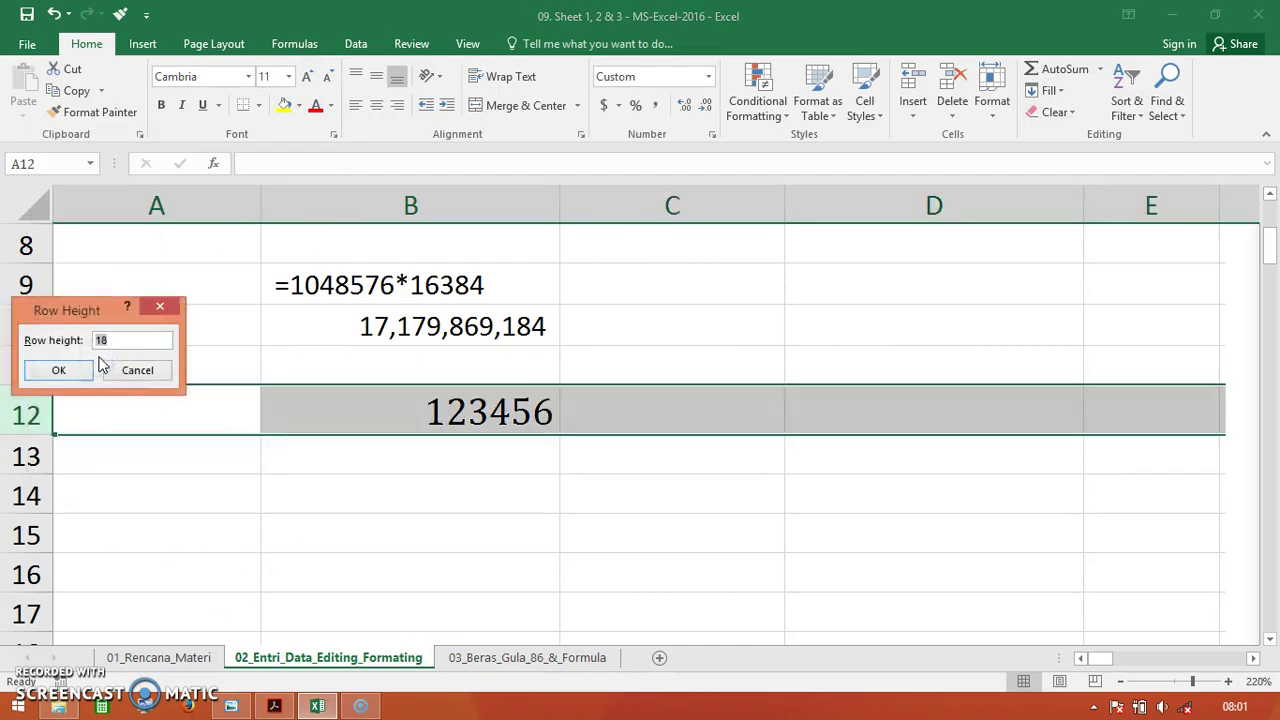
click(190, 372)
drag(145, 343, 443, 460)
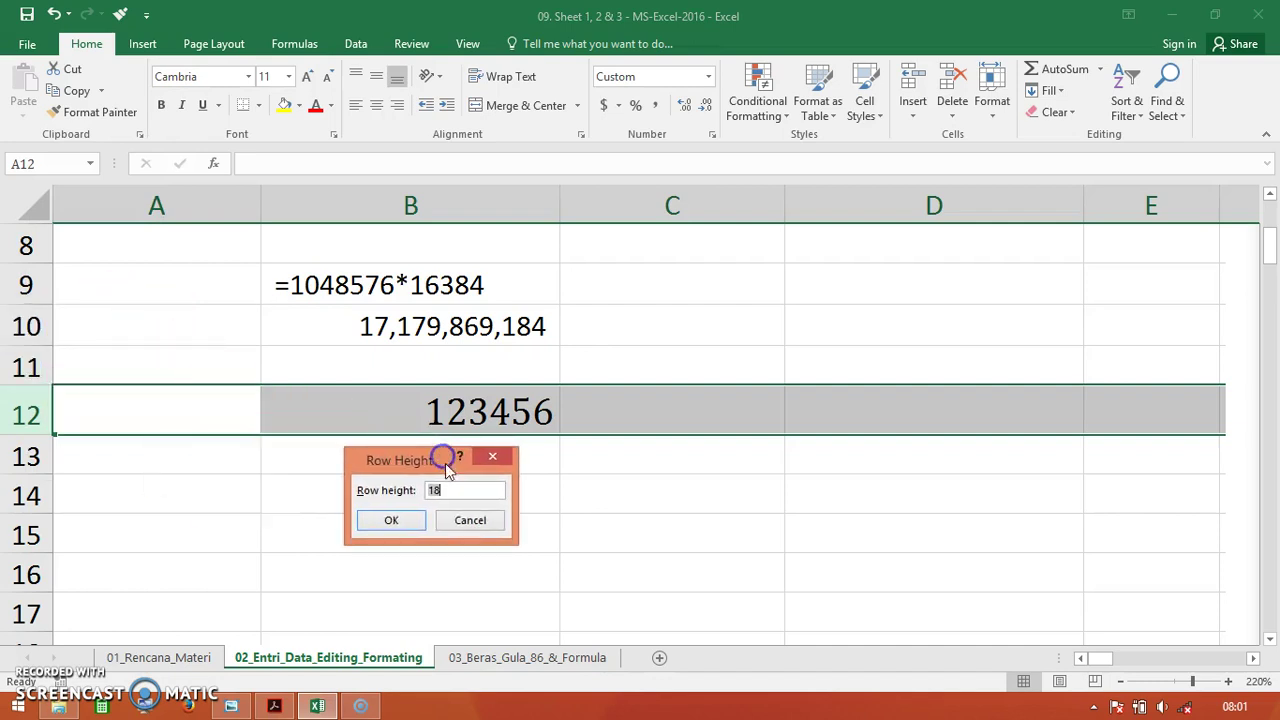
click(459, 488)
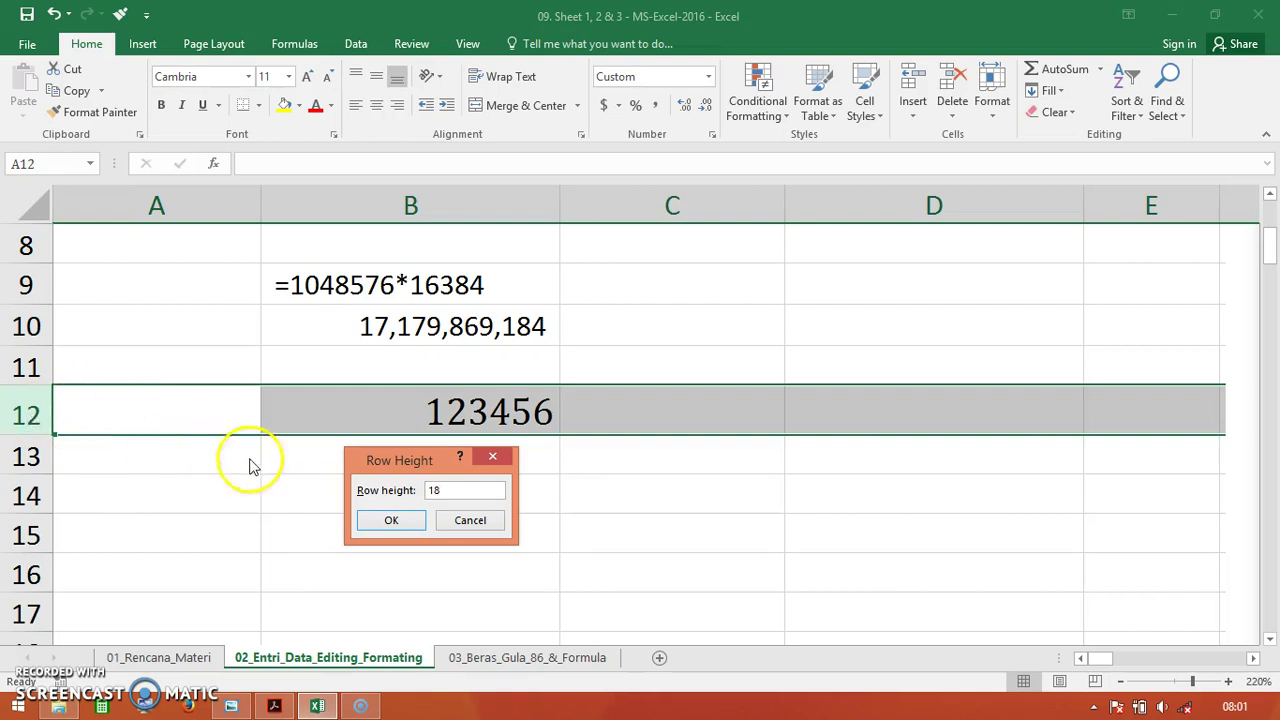
click(468, 521)
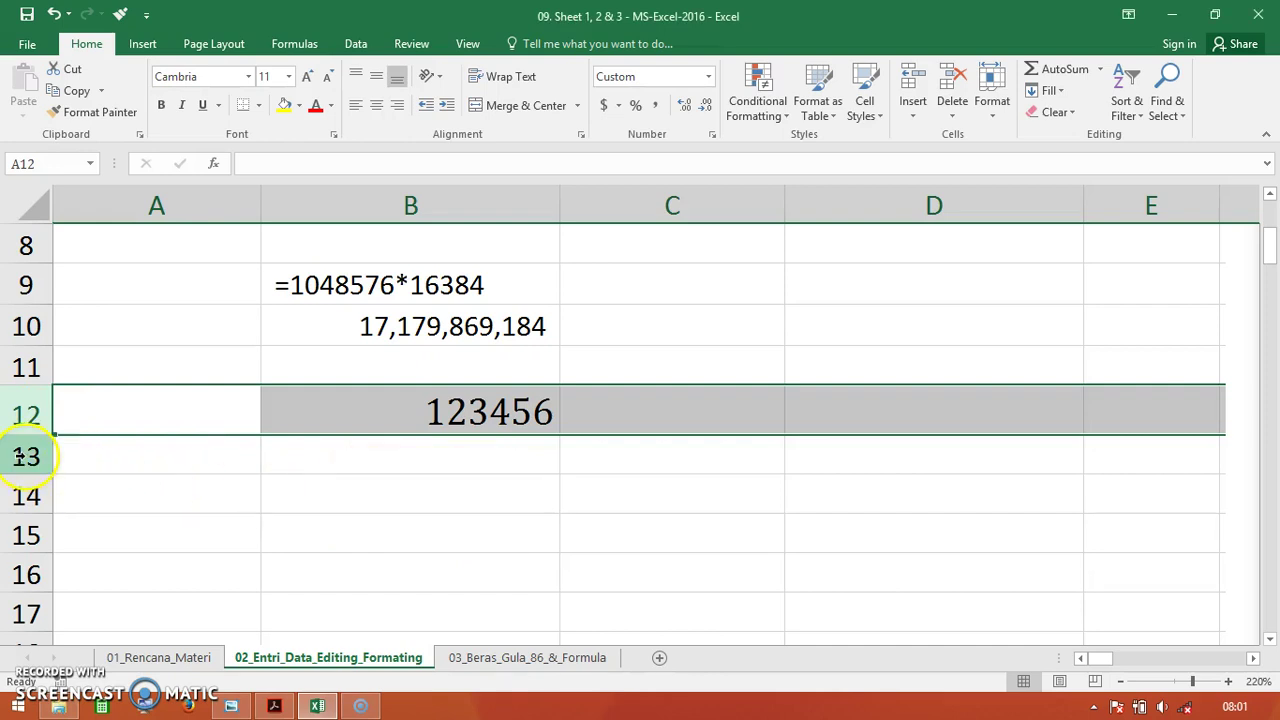
click(25, 455)
- Check row 13's height in the Row Height box, then cancel
right_click(25, 455)
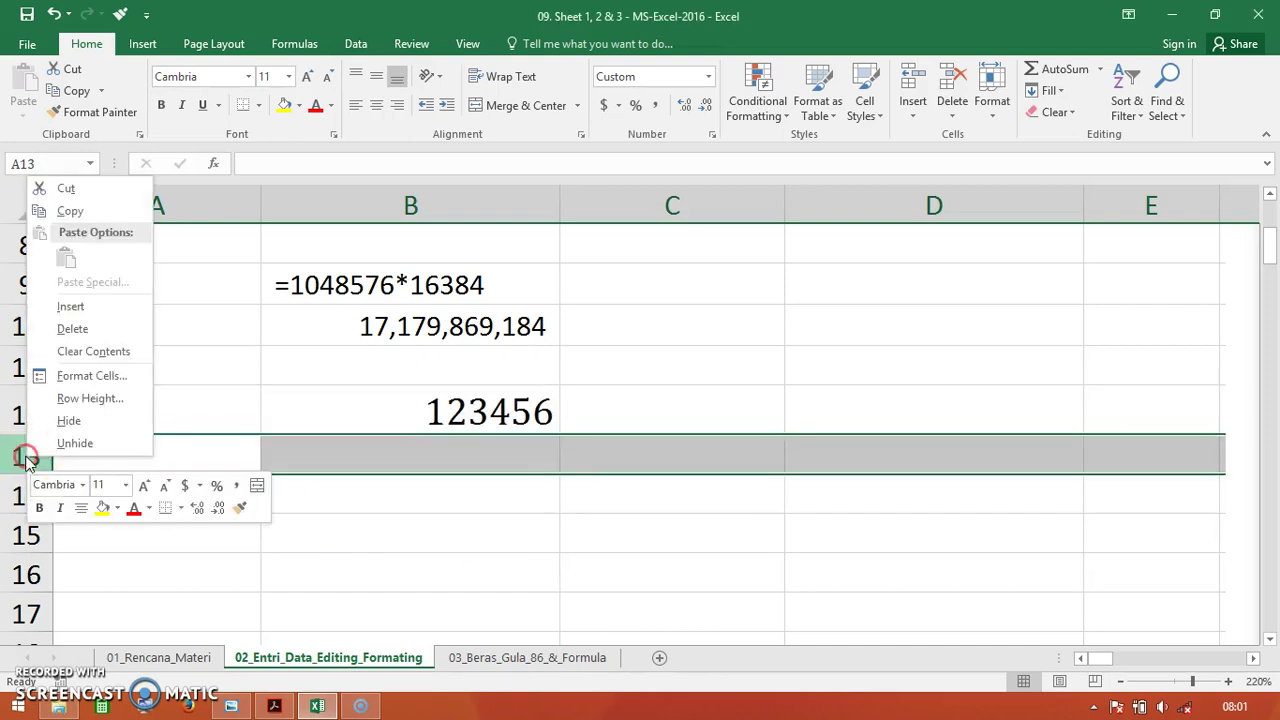
click(123, 398)
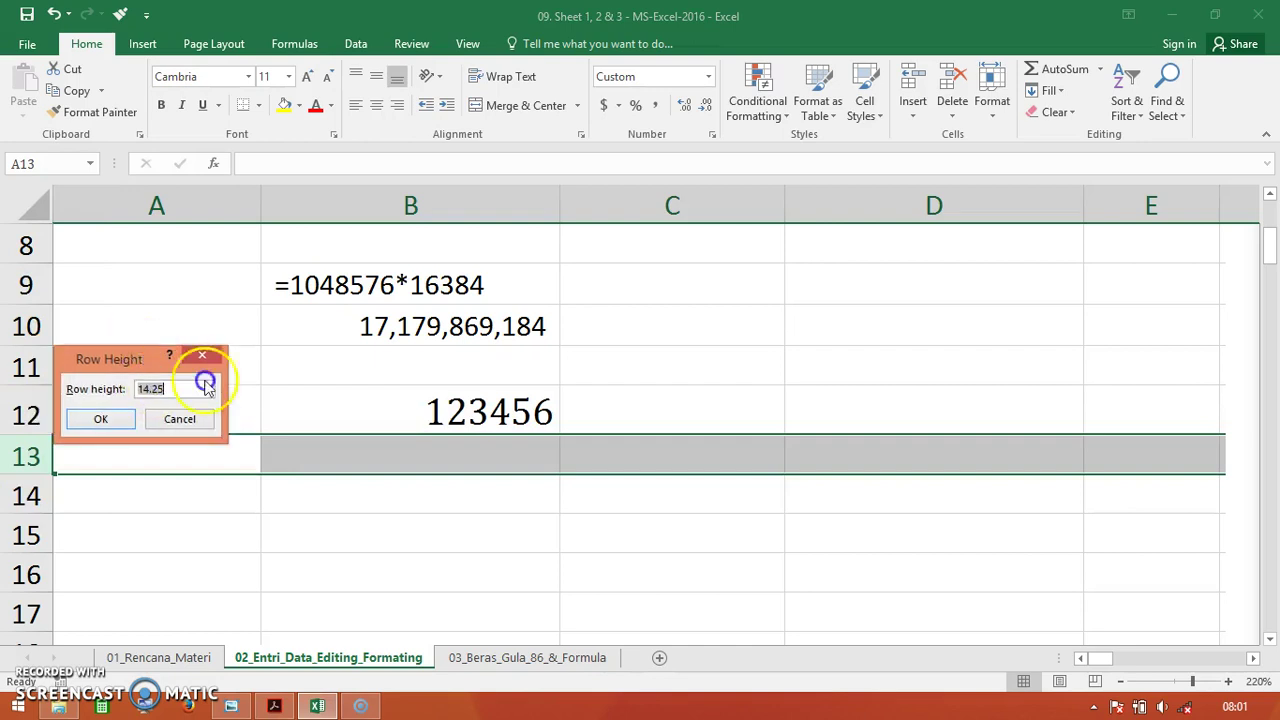
drag(151, 359, 473, 458)
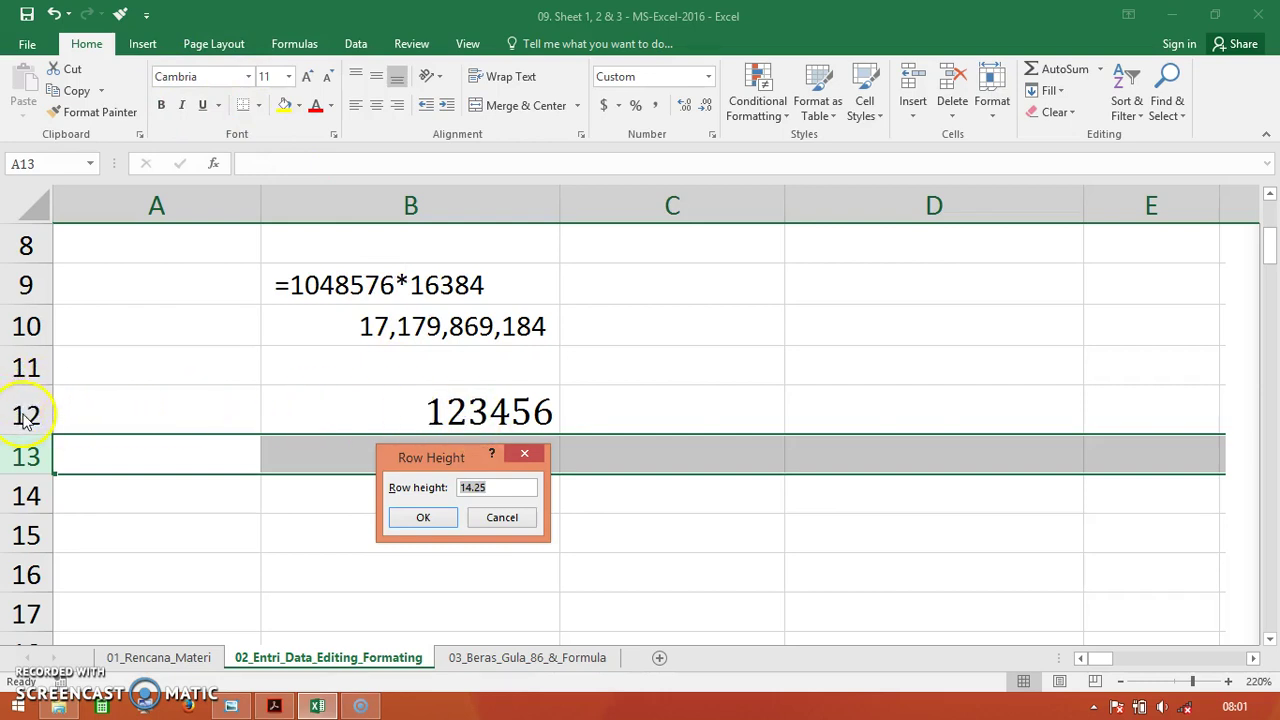
click(503, 520)
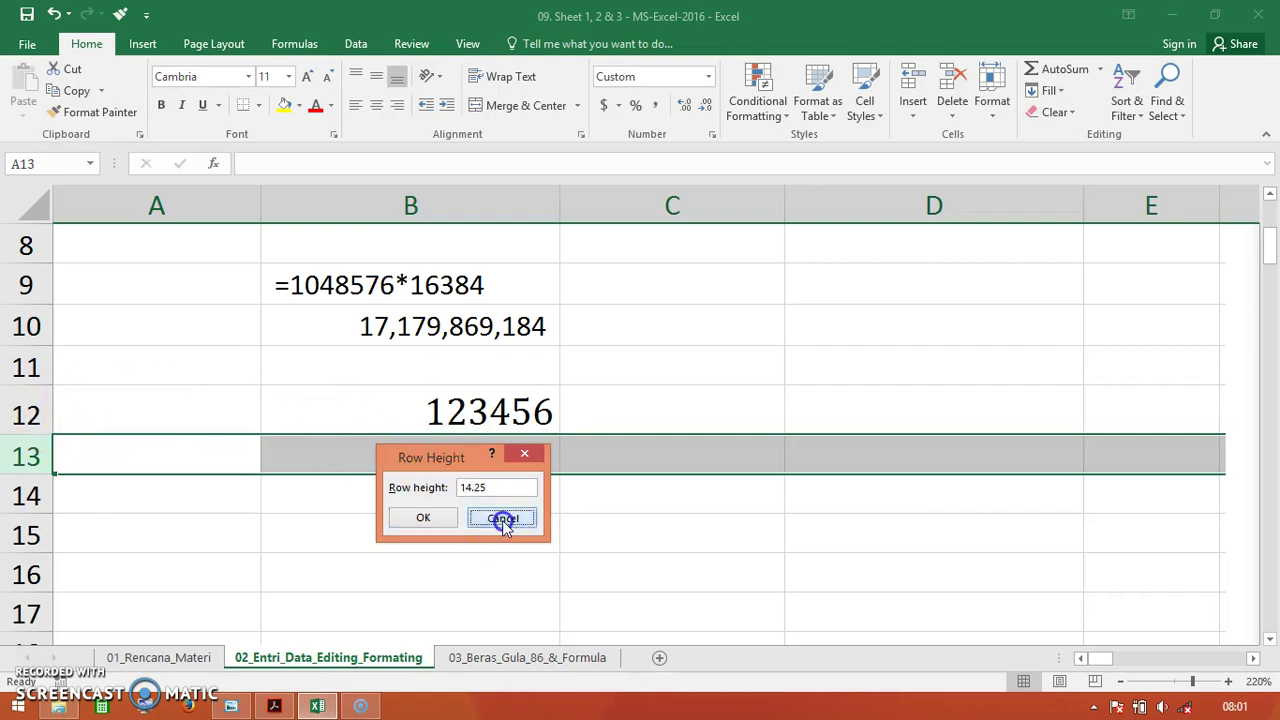
- Apply a row height of 14 to row 12 and centre 123456 vertically
click(162, 404)
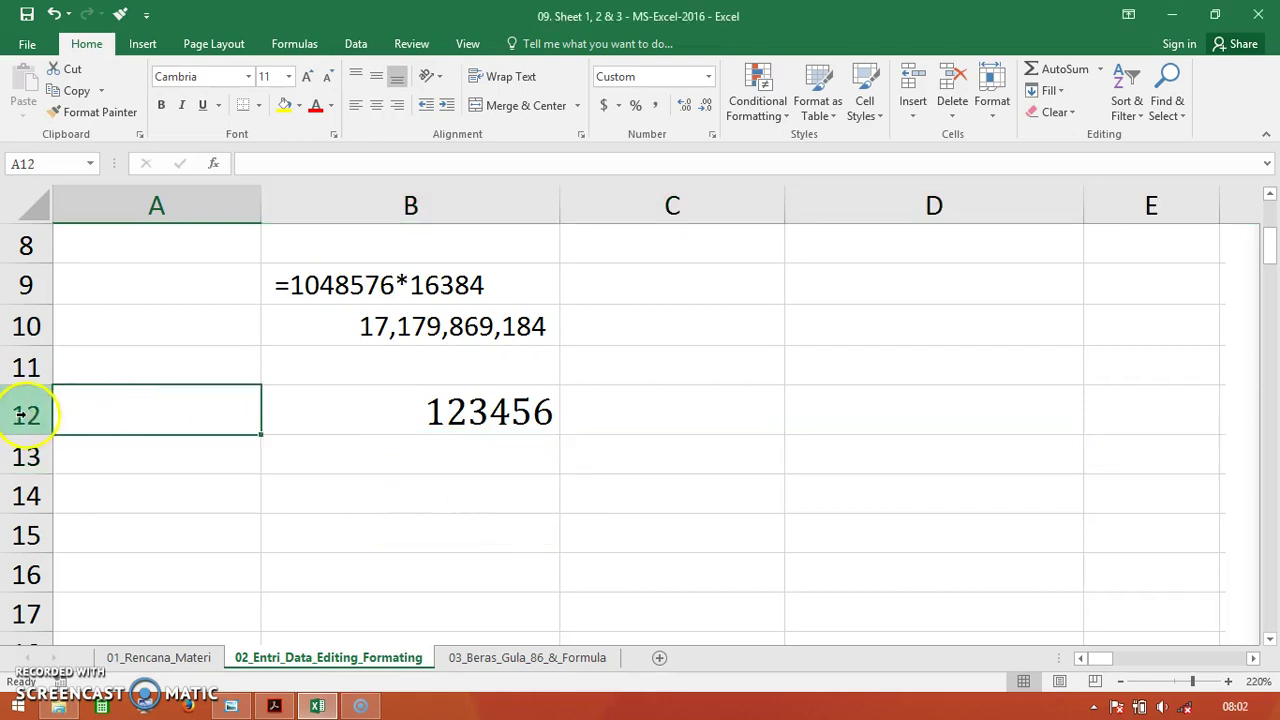
click(20, 414)
right_click(20, 414)
click(135, 358)
text(14)
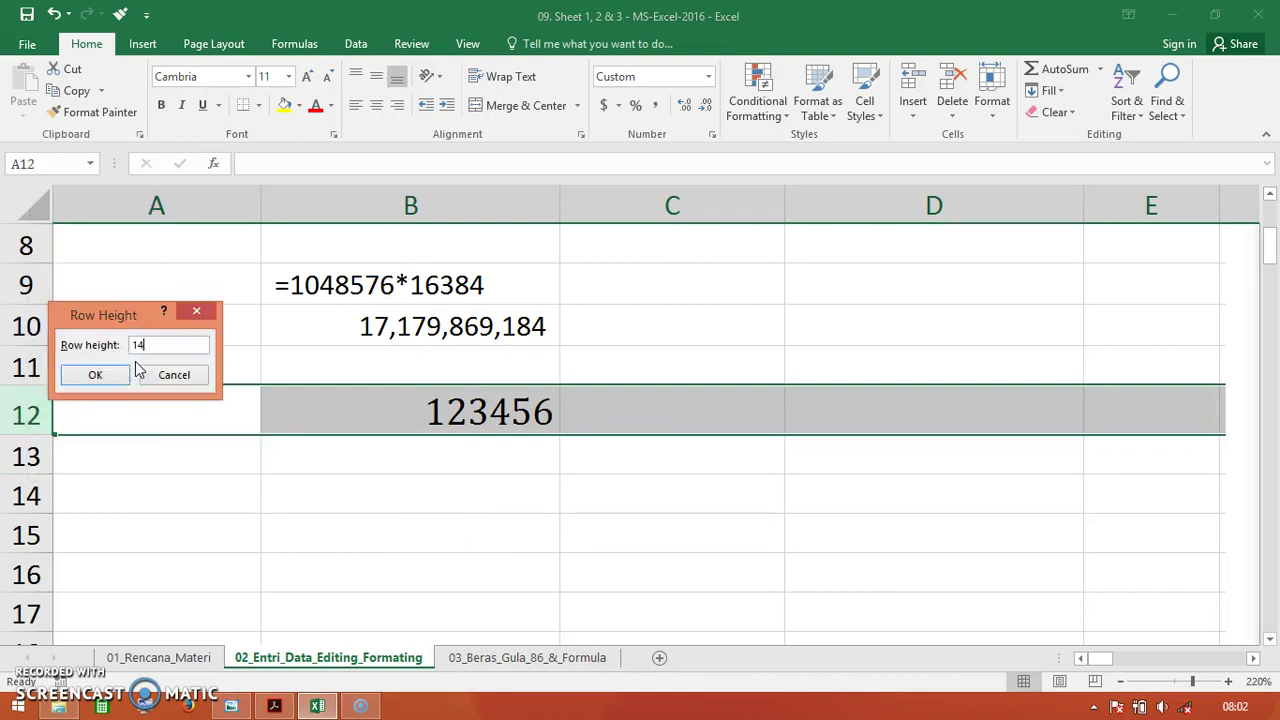
key(Return)
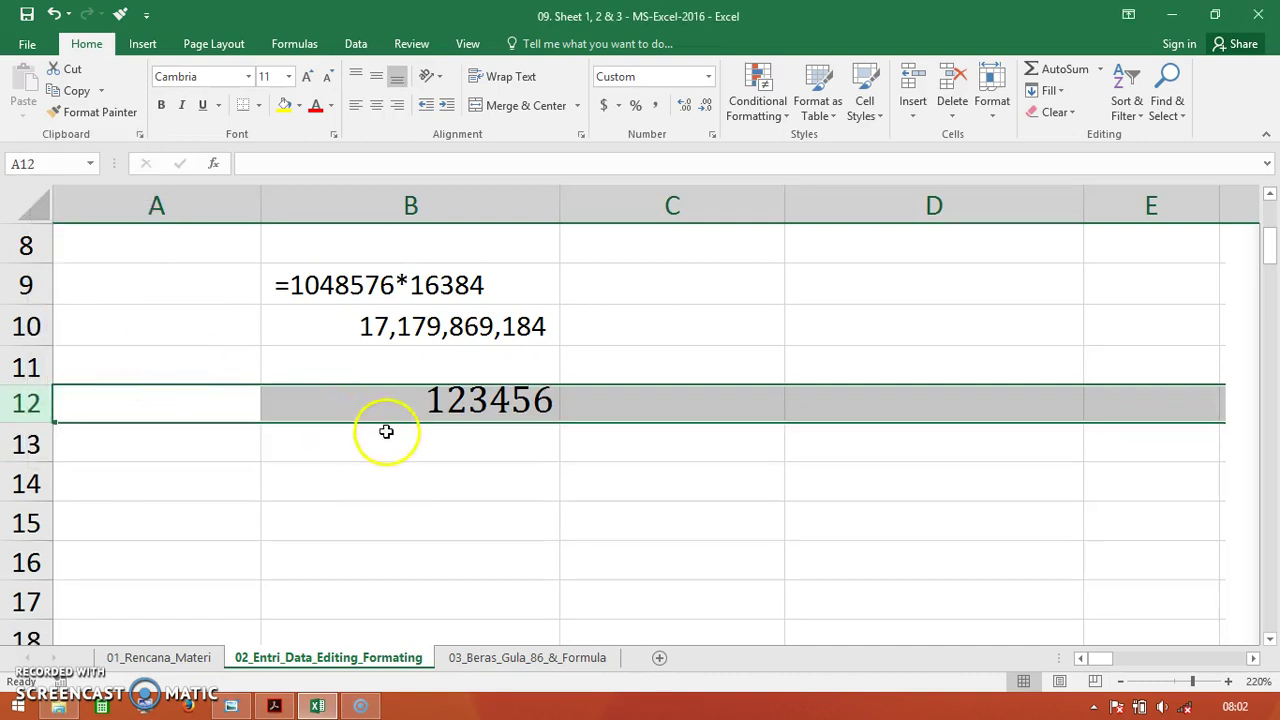
click(376, 77)
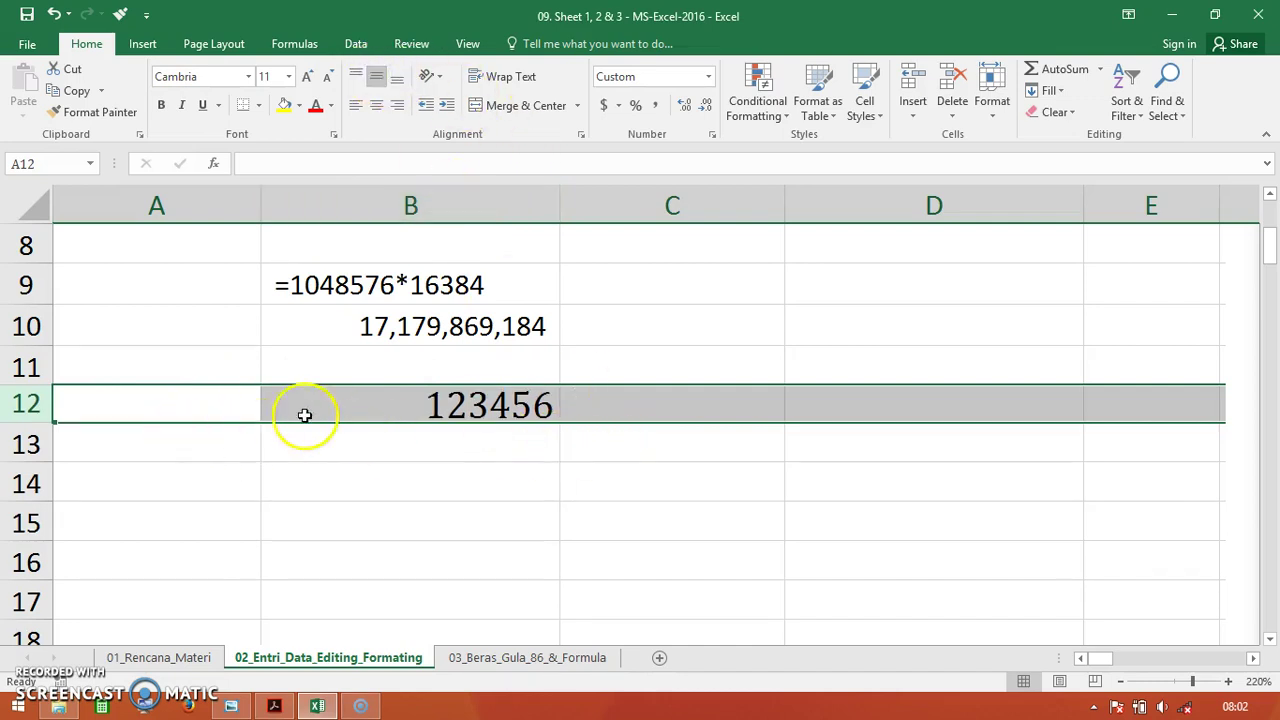
- Recheck row 12's height of 14, cancel without changes, and reselect B12
click(390, 402)
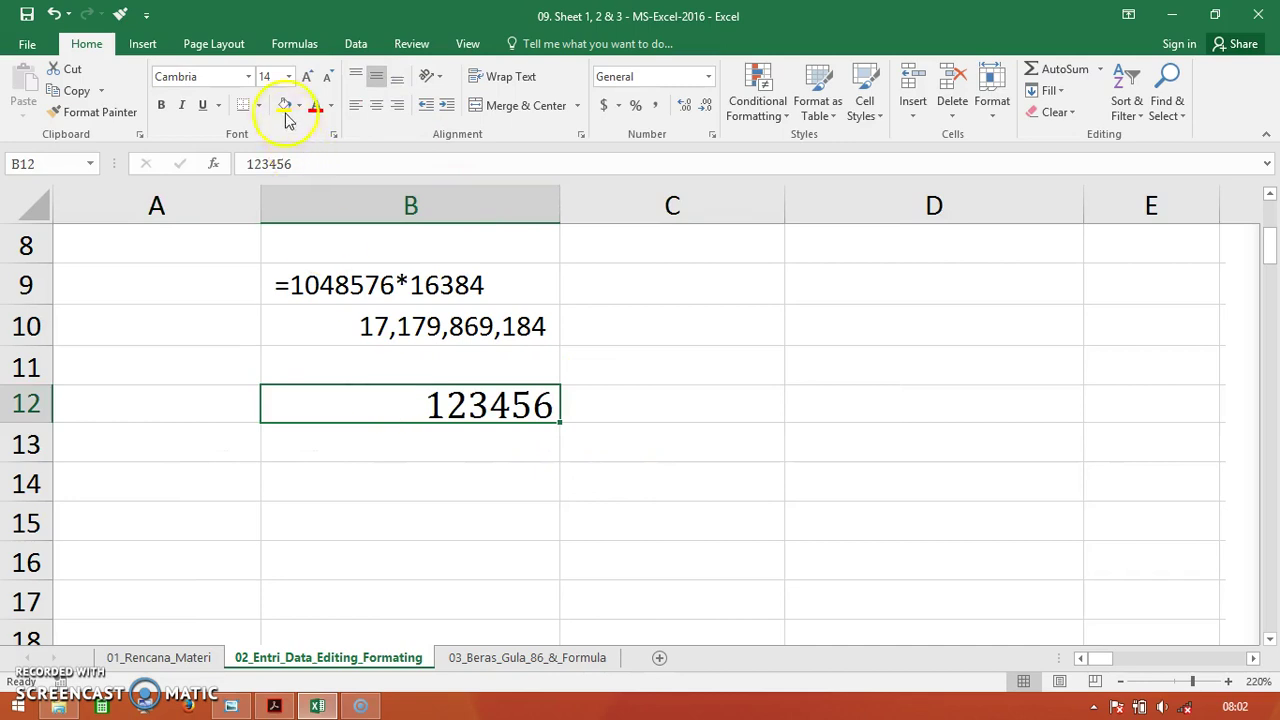
click(30, 402)
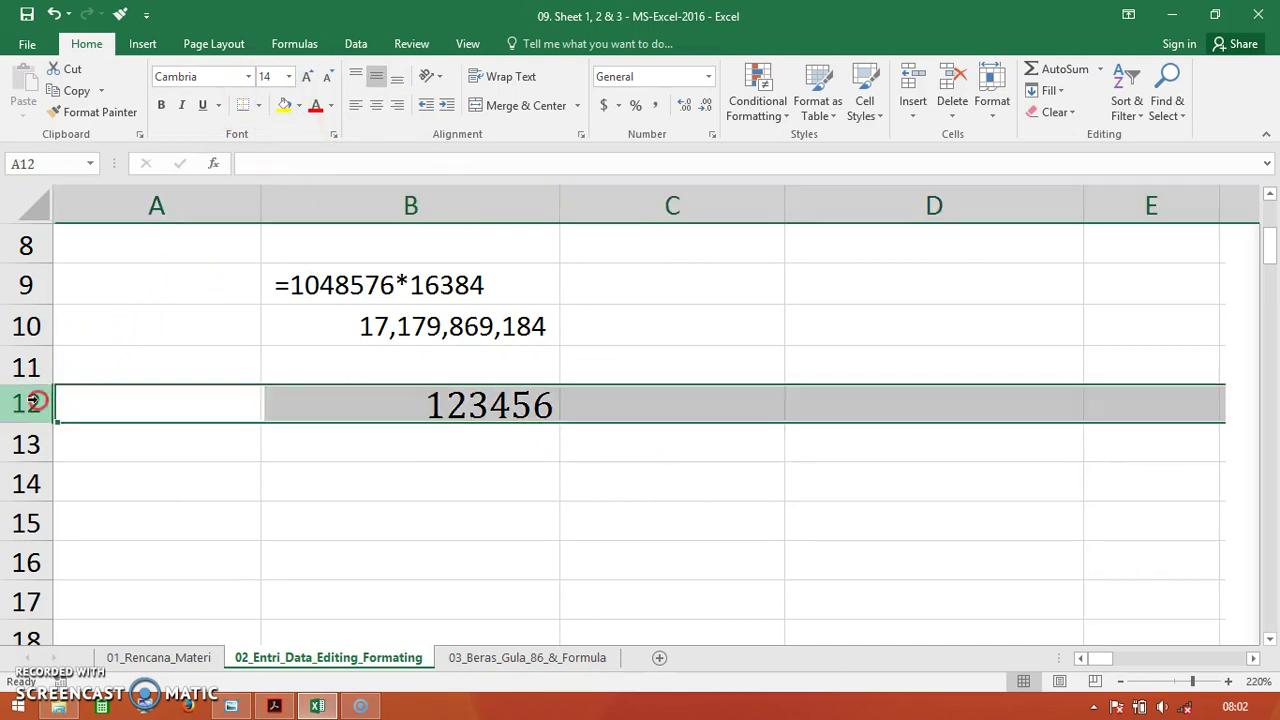
right_click(36, 402)
click(108, 622)
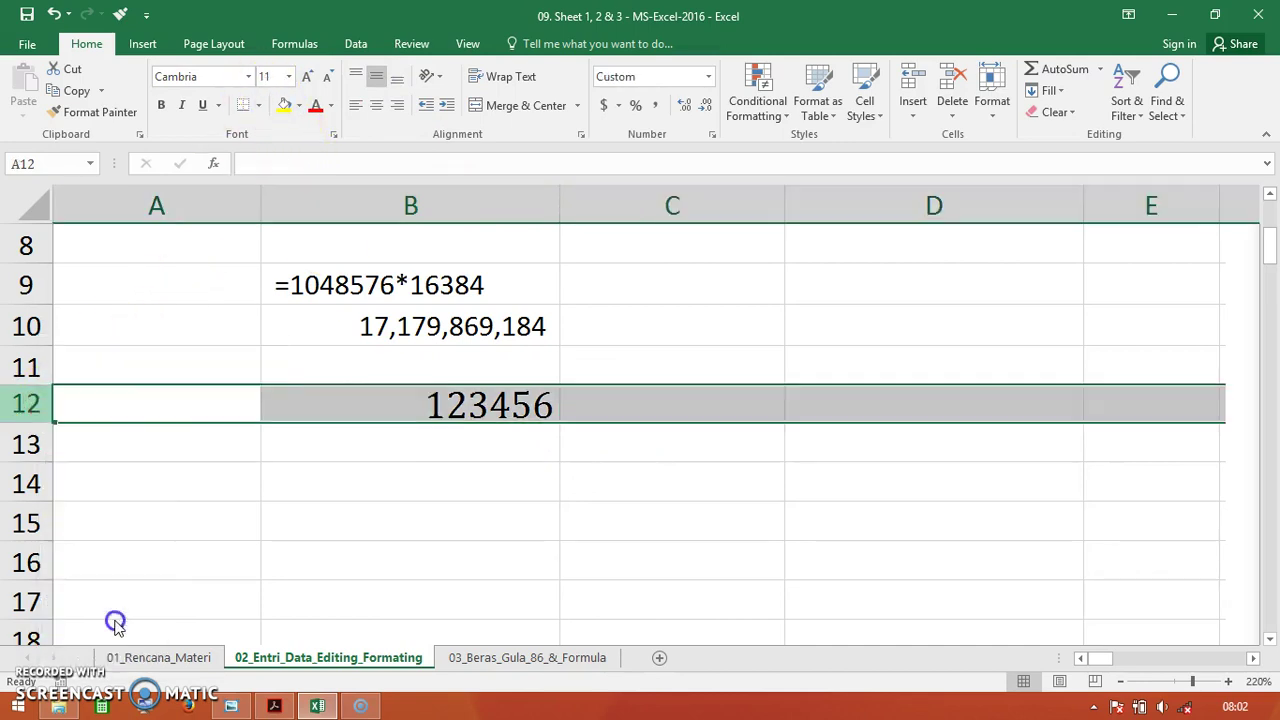
drag(121, 573, 472, 464)
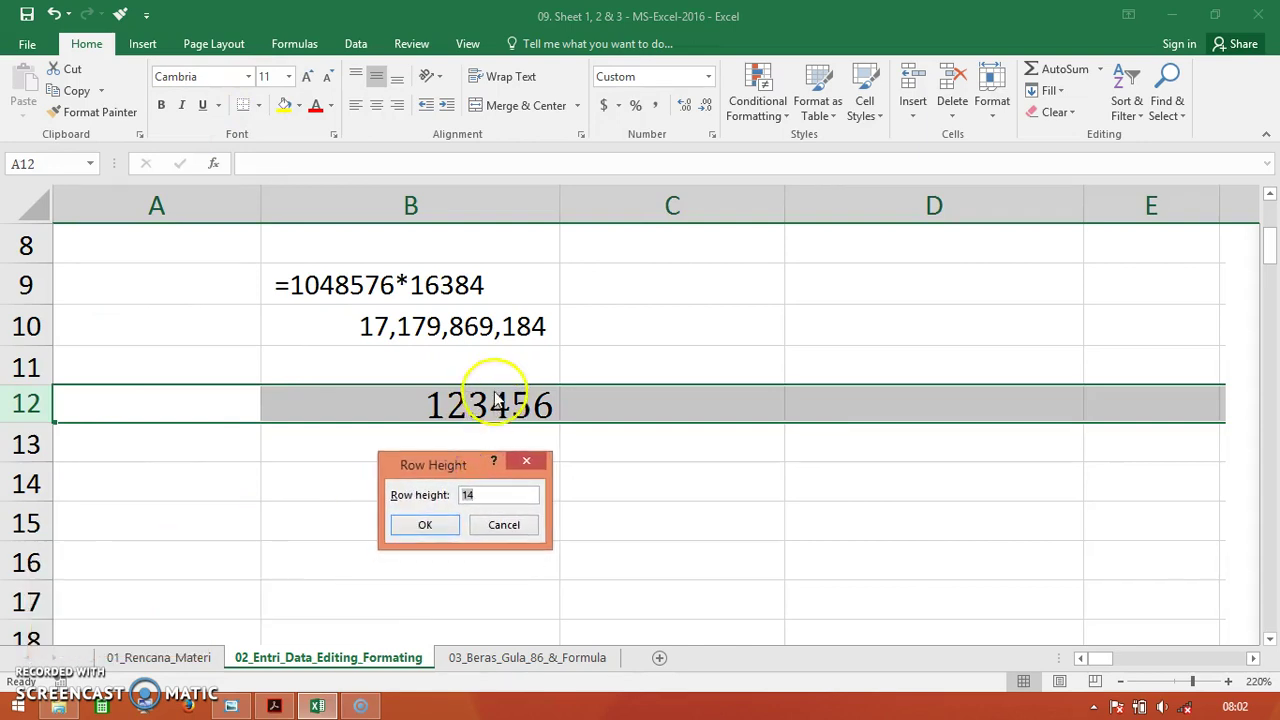
click(511, 527)
click(369, 409)
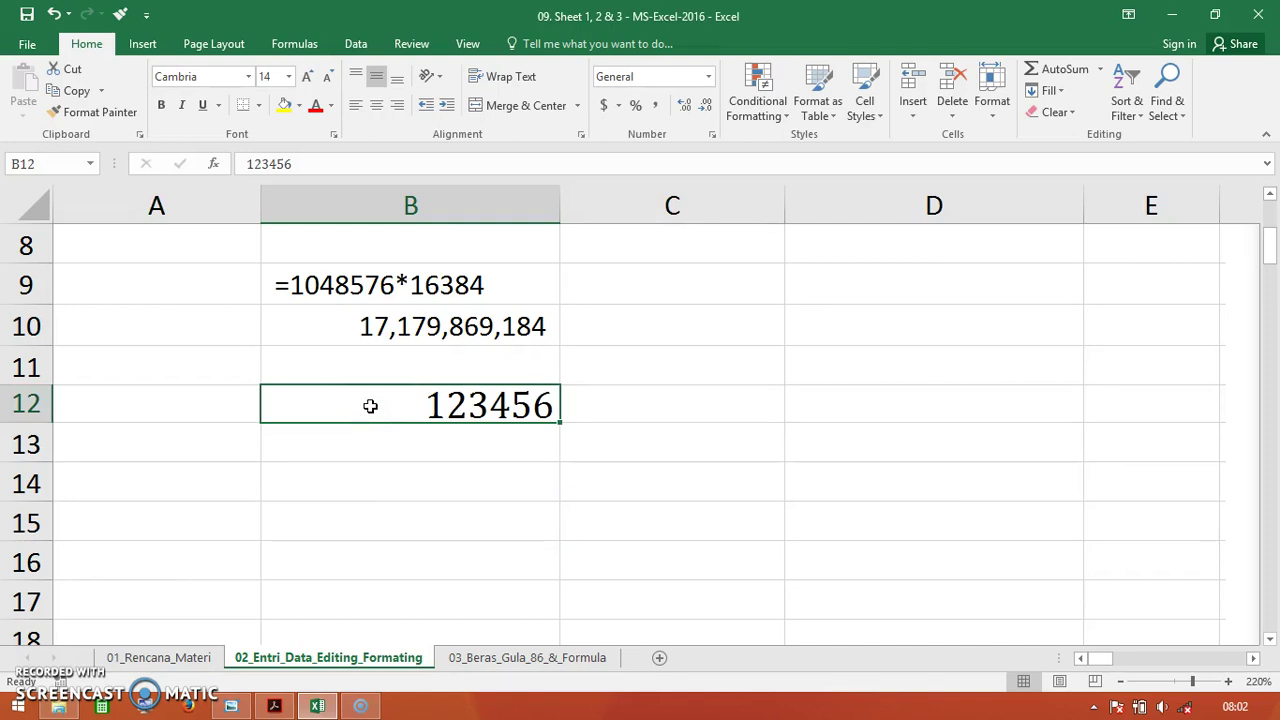
scroll(370, 405, up, 3)
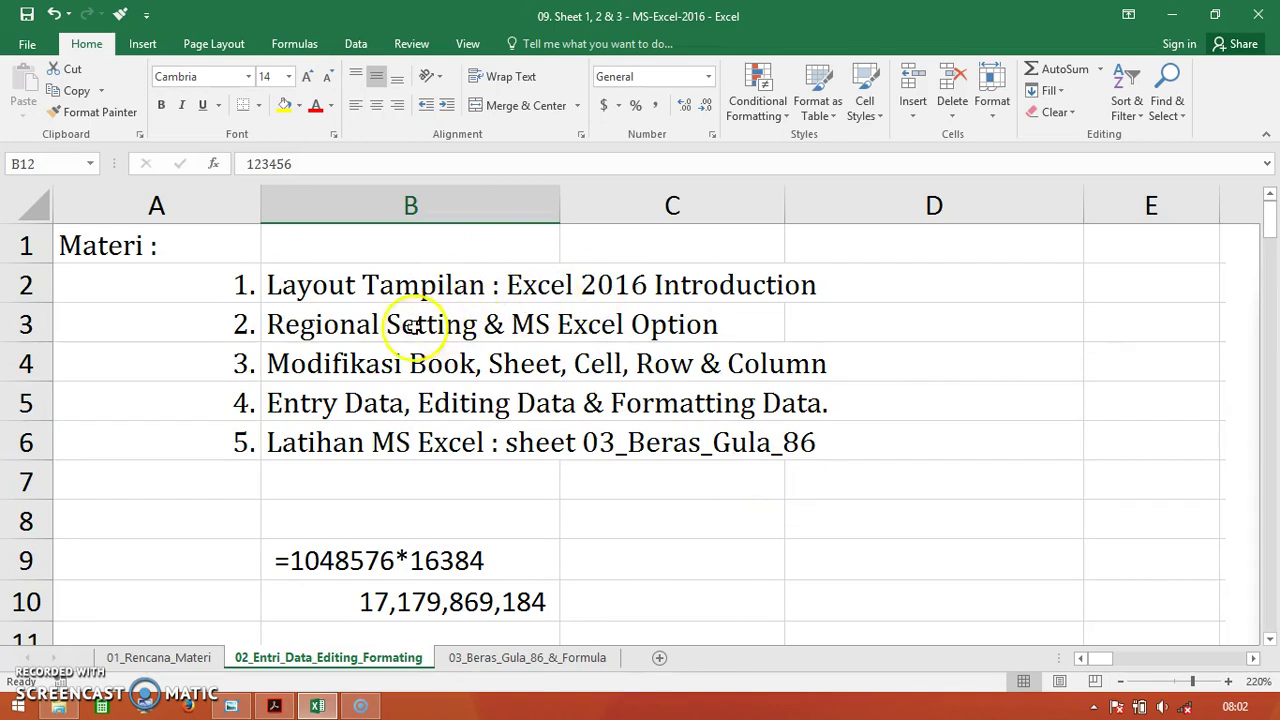
click(345, 325)
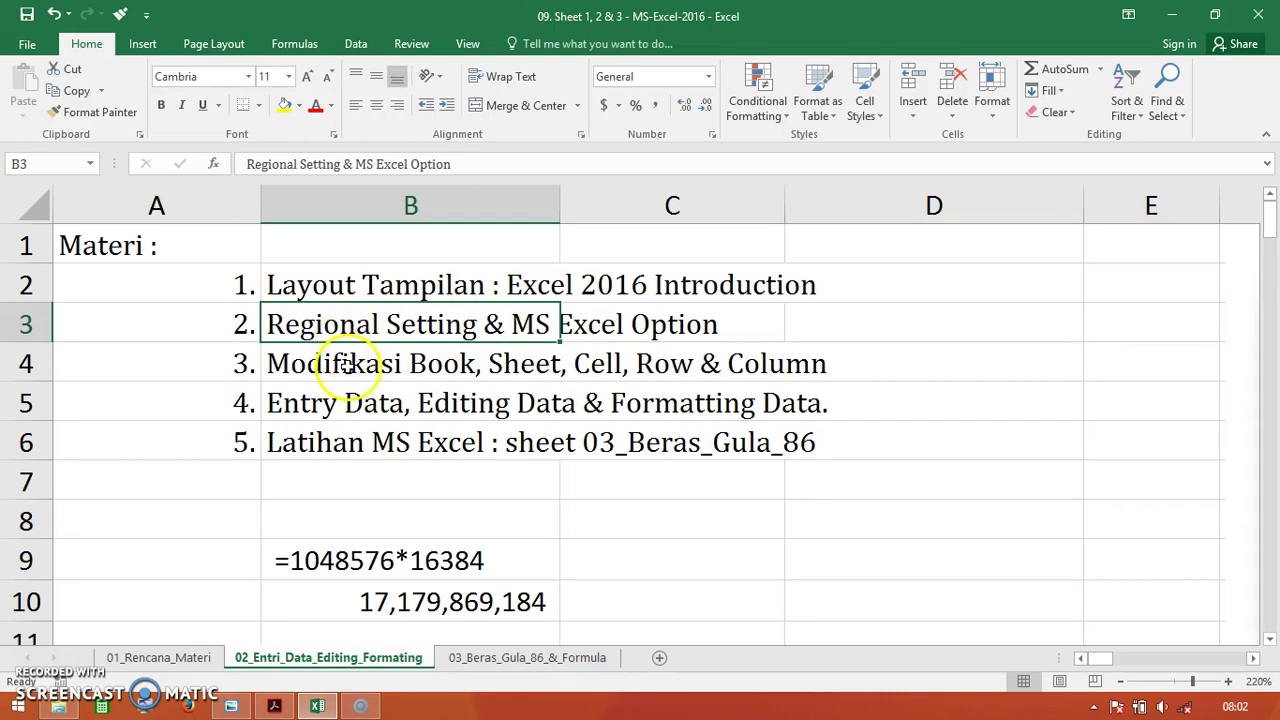
click(369, 290)
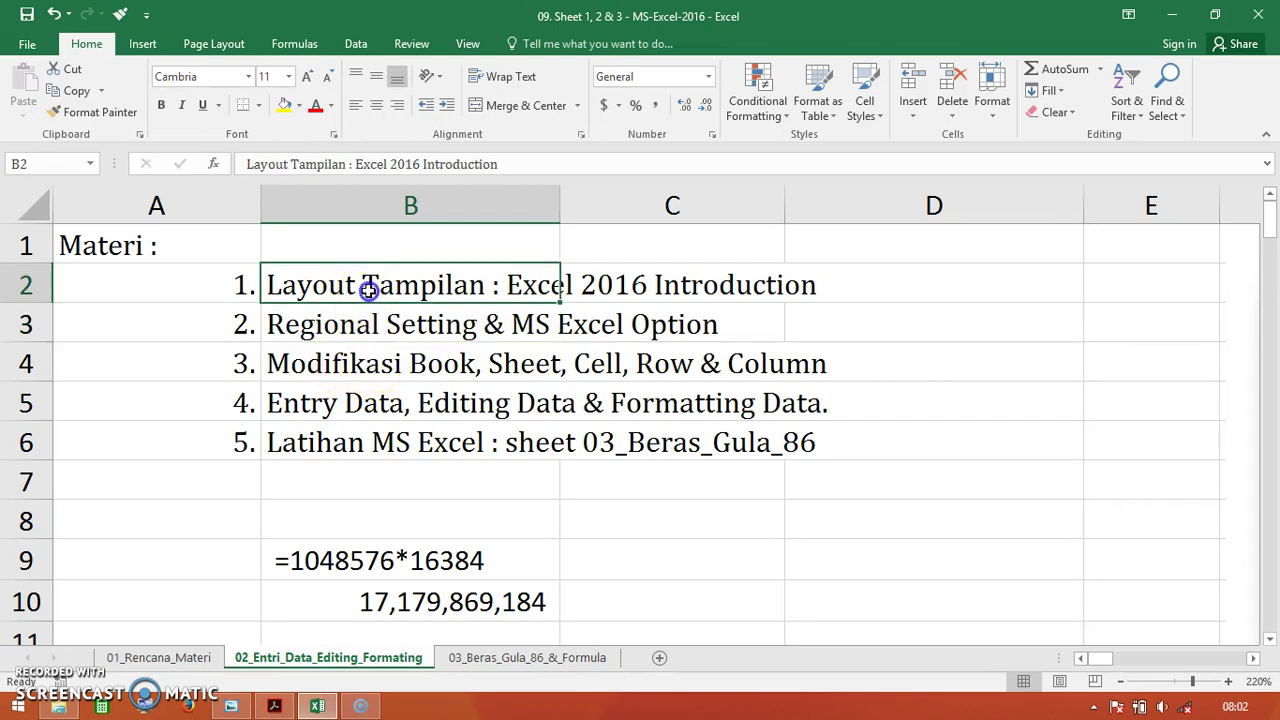
click(377, 372)
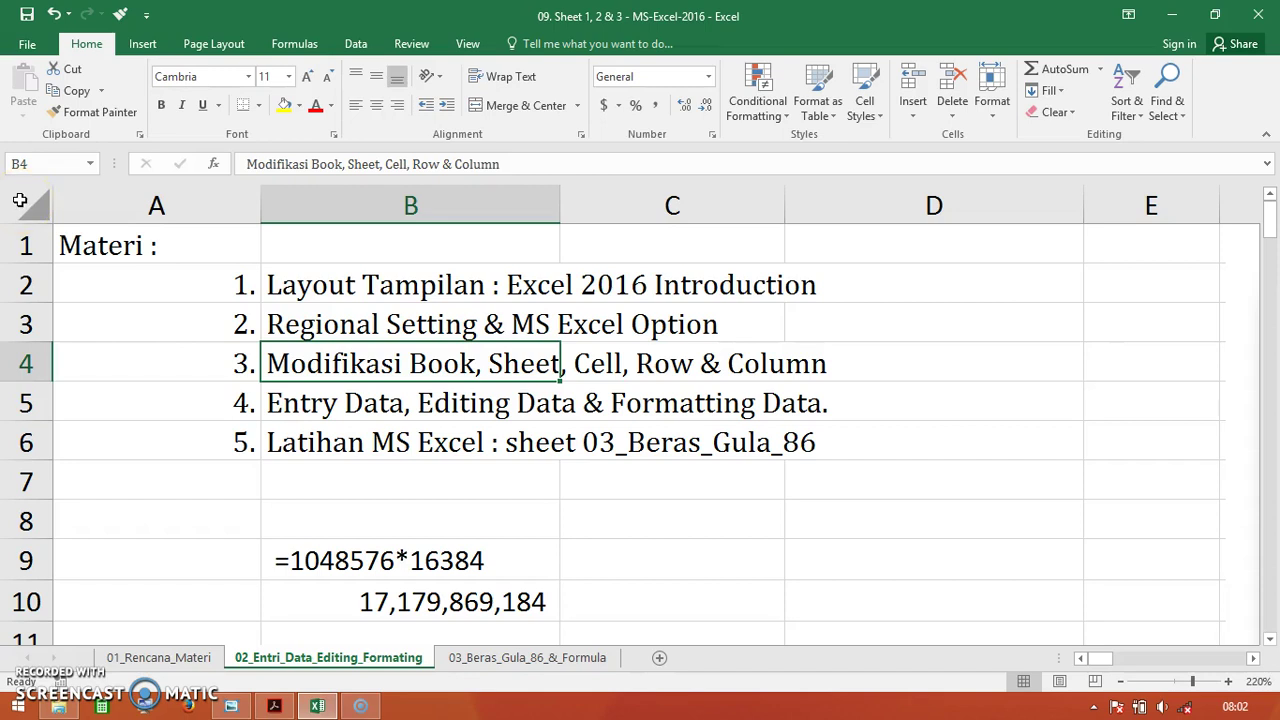
click(19, 200)
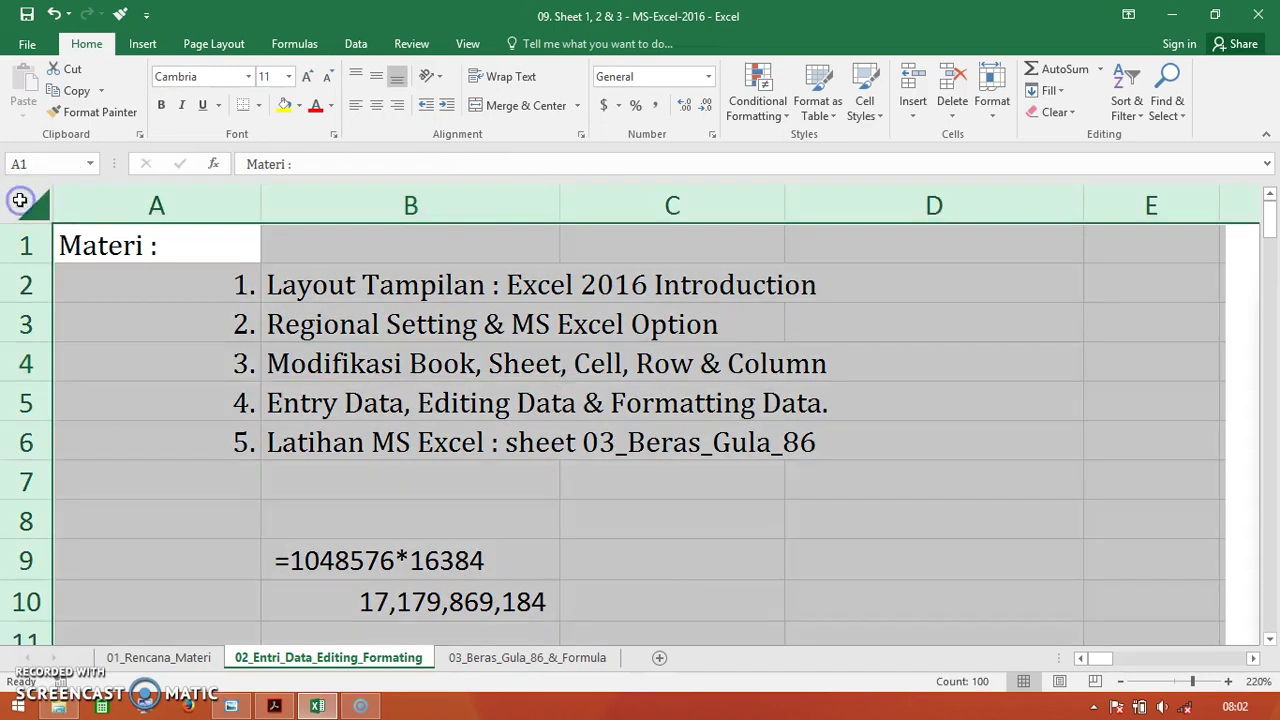
click(328, 206)
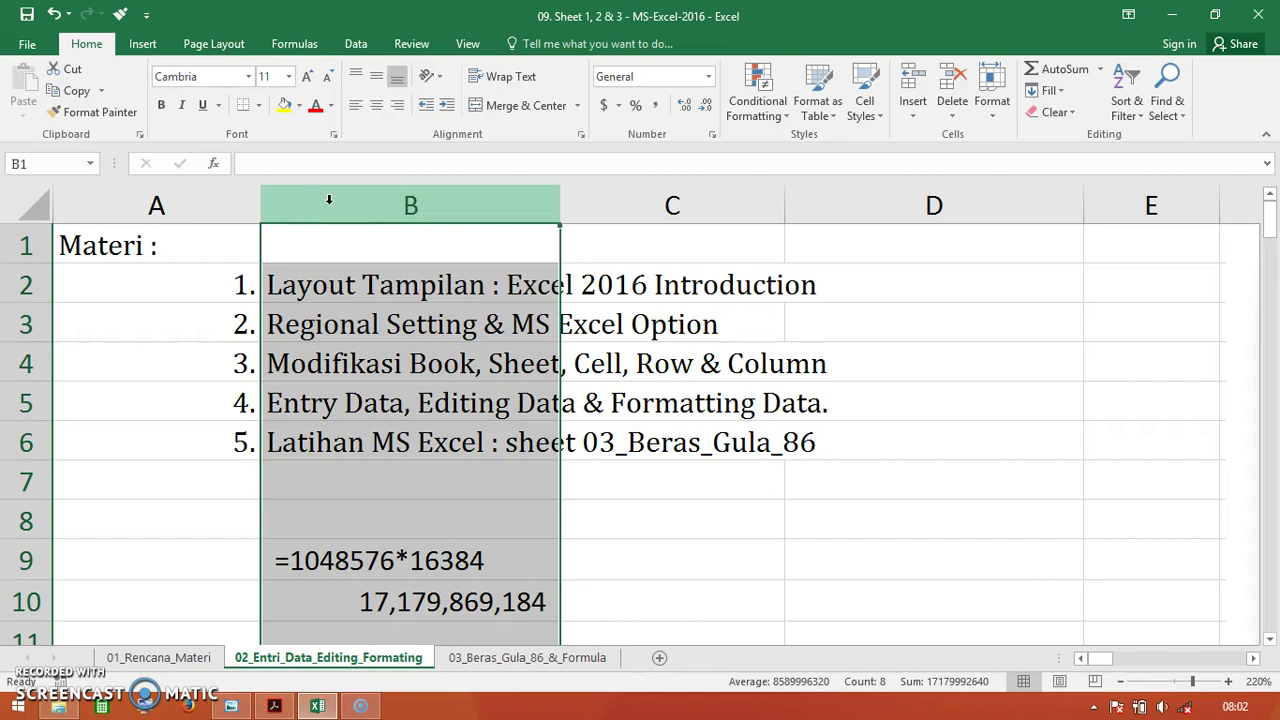
drag(451, 206, 666, 206)
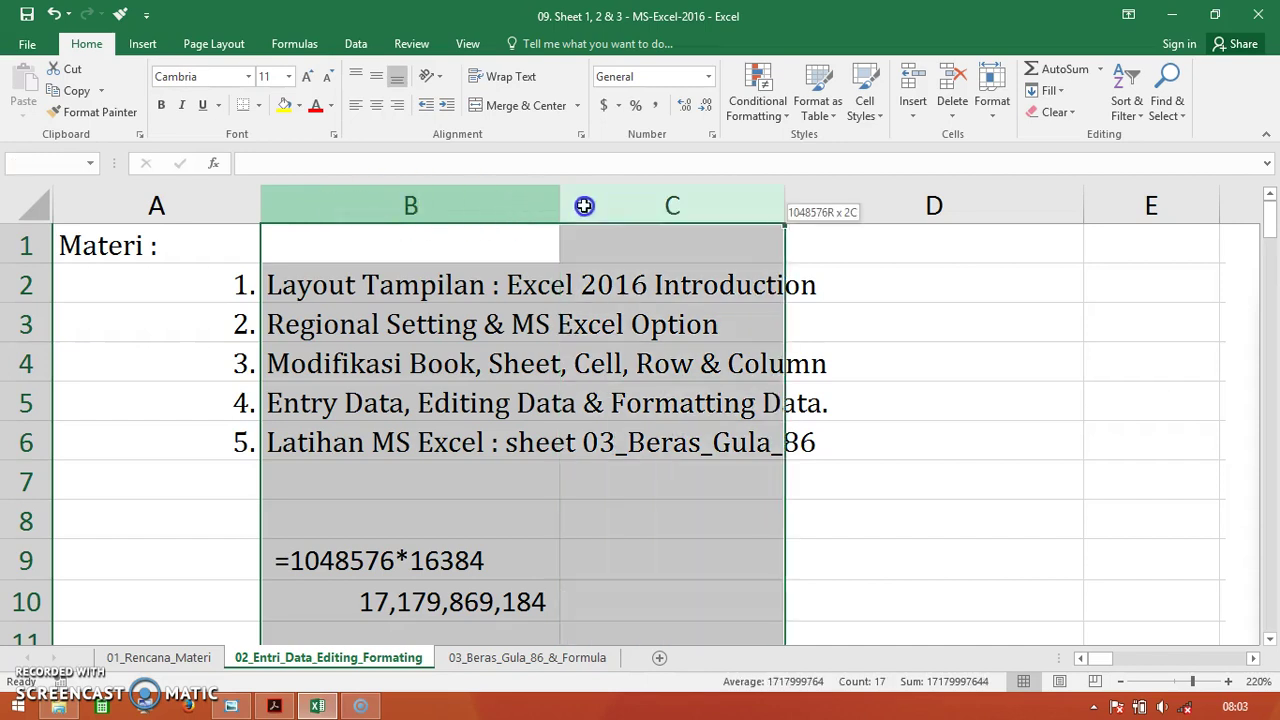
drag(22, 325, 20, 360)
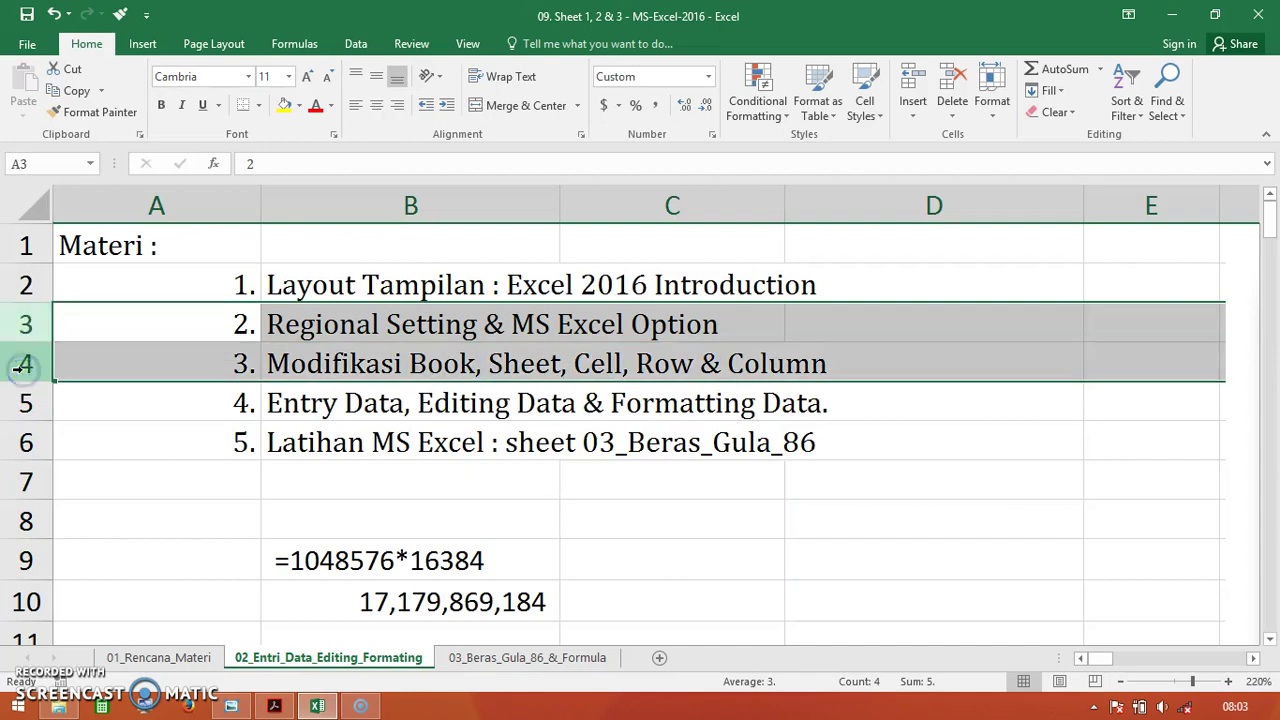
click(24, 203)
right_click(24, 203)
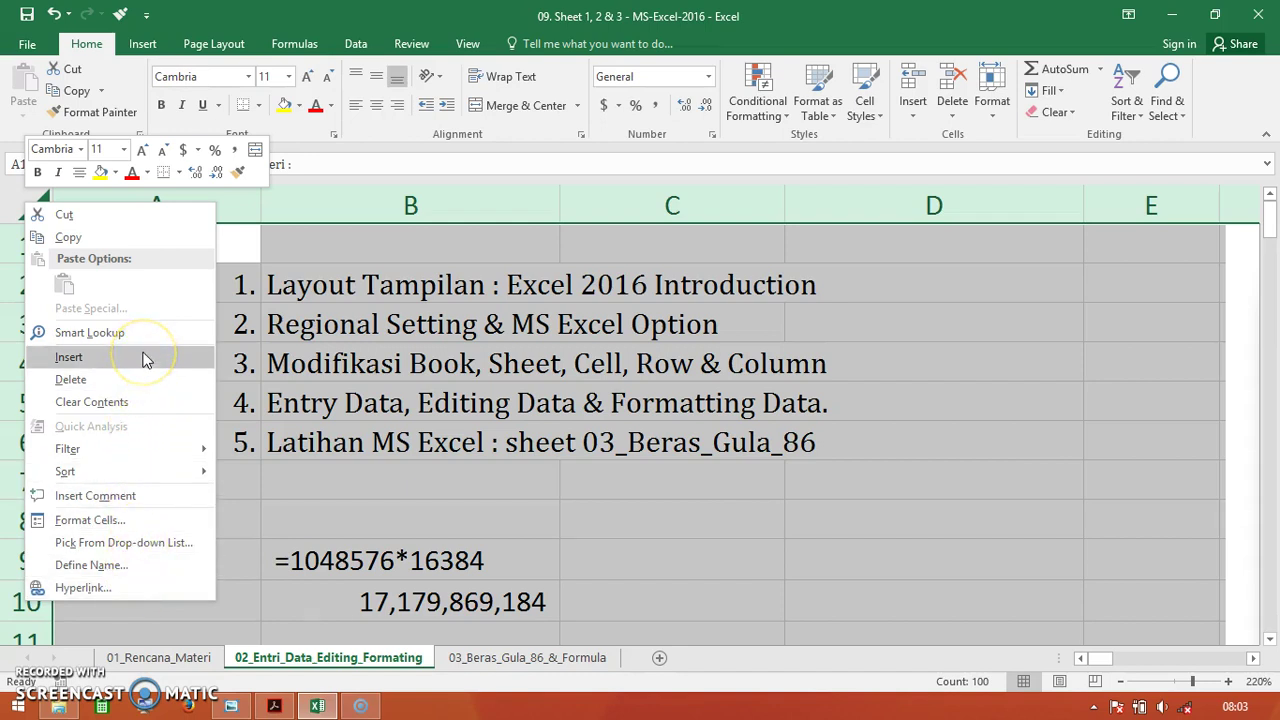
drag(145, 368, 153, 400)
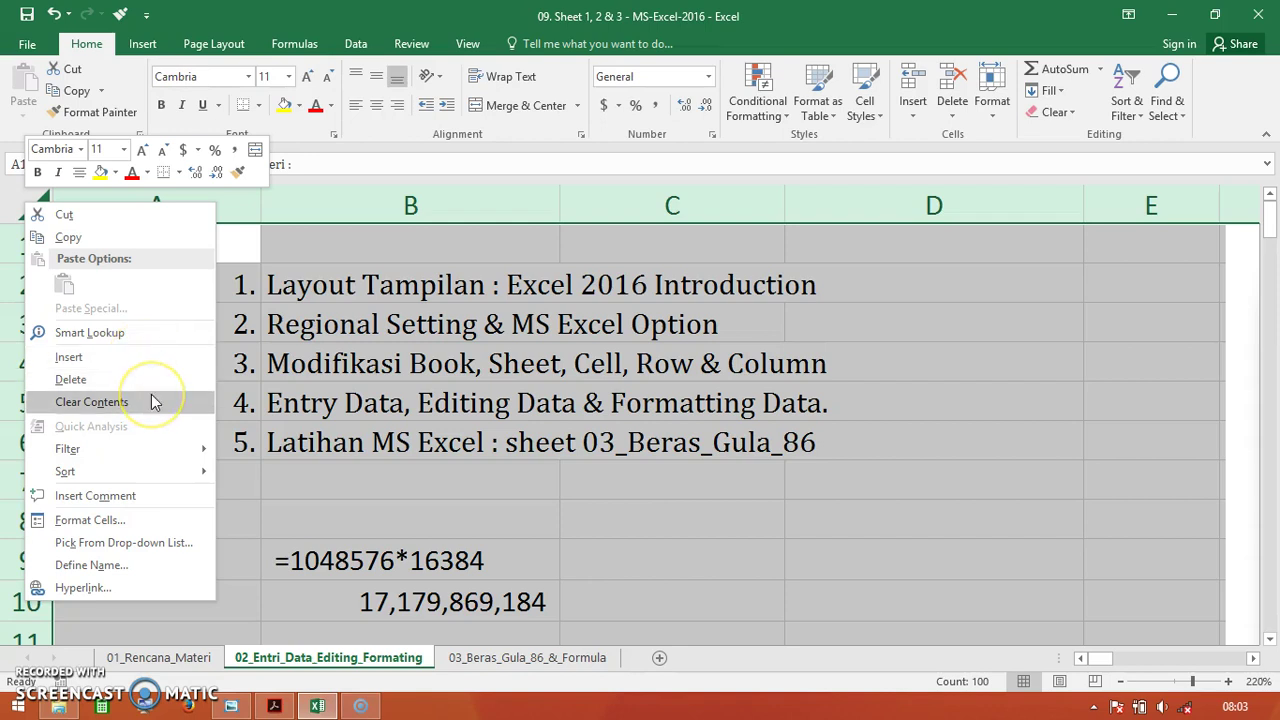
drag(151, 401, 118, 258)
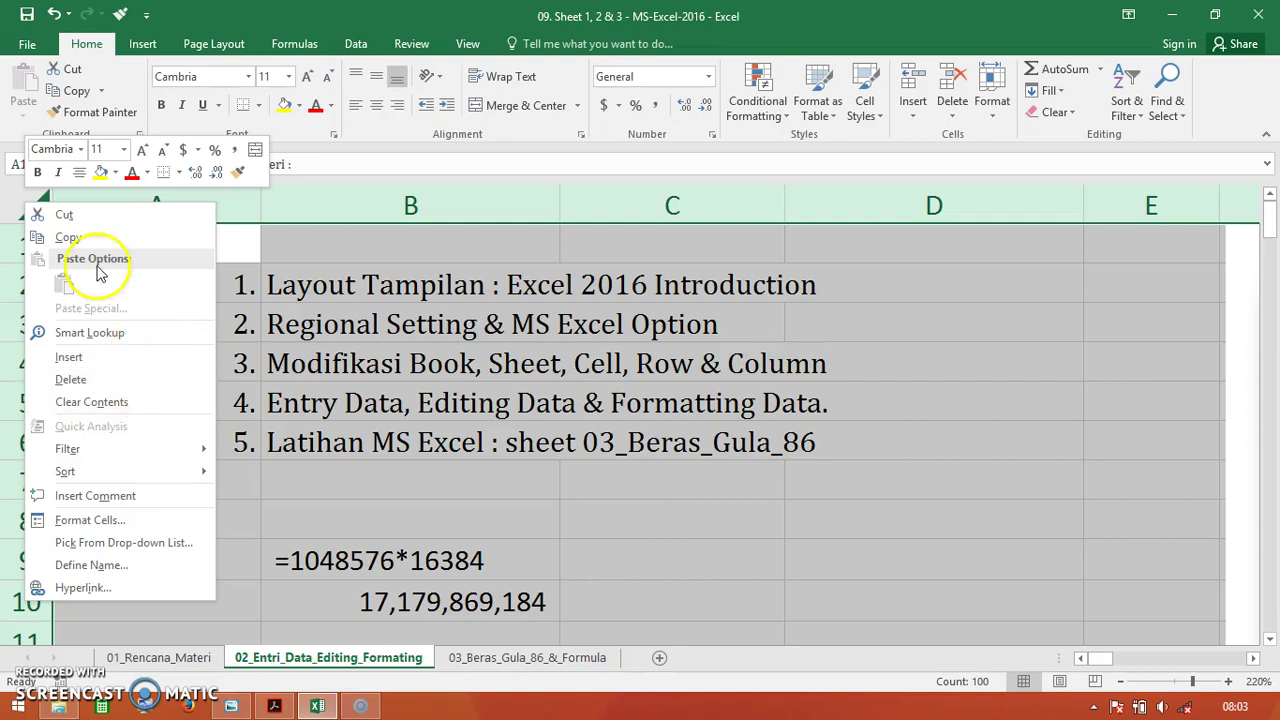
click(18, 207)
click(110, 280)
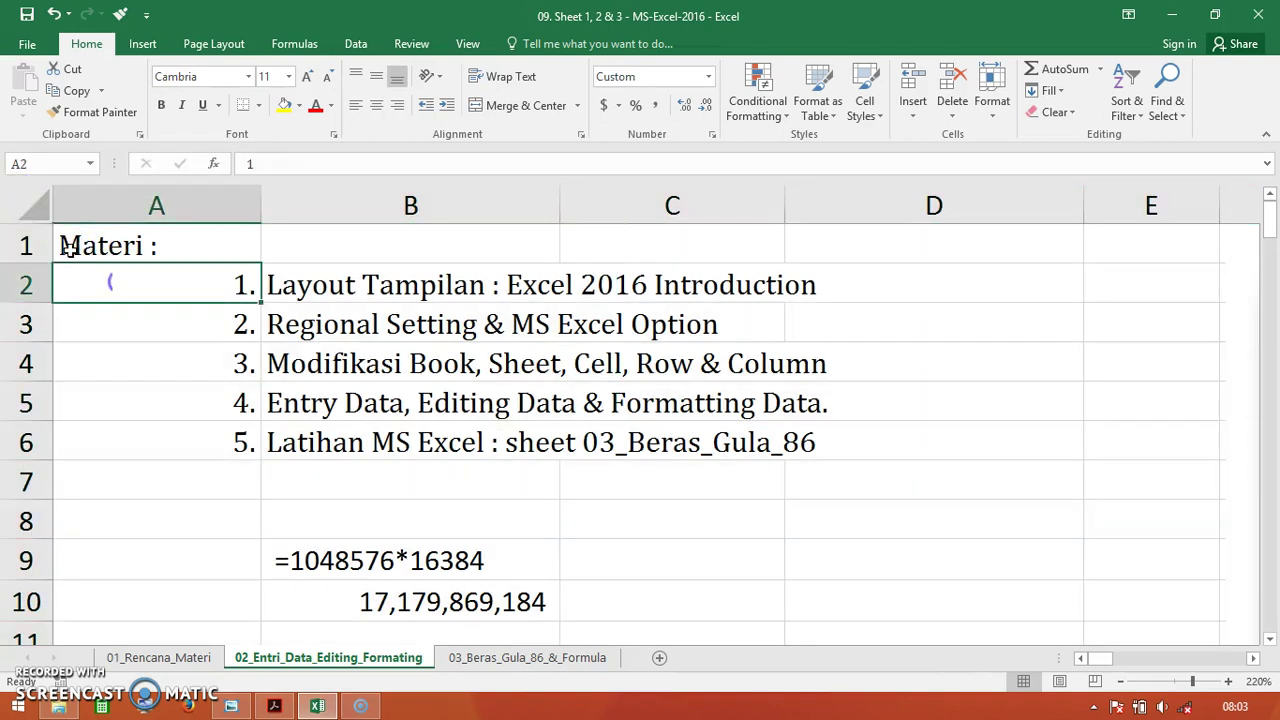
- Select the whole sheet and set its font to Algerian, size 14, in Format Cells
click(14, 200)
right_click(14, 200)
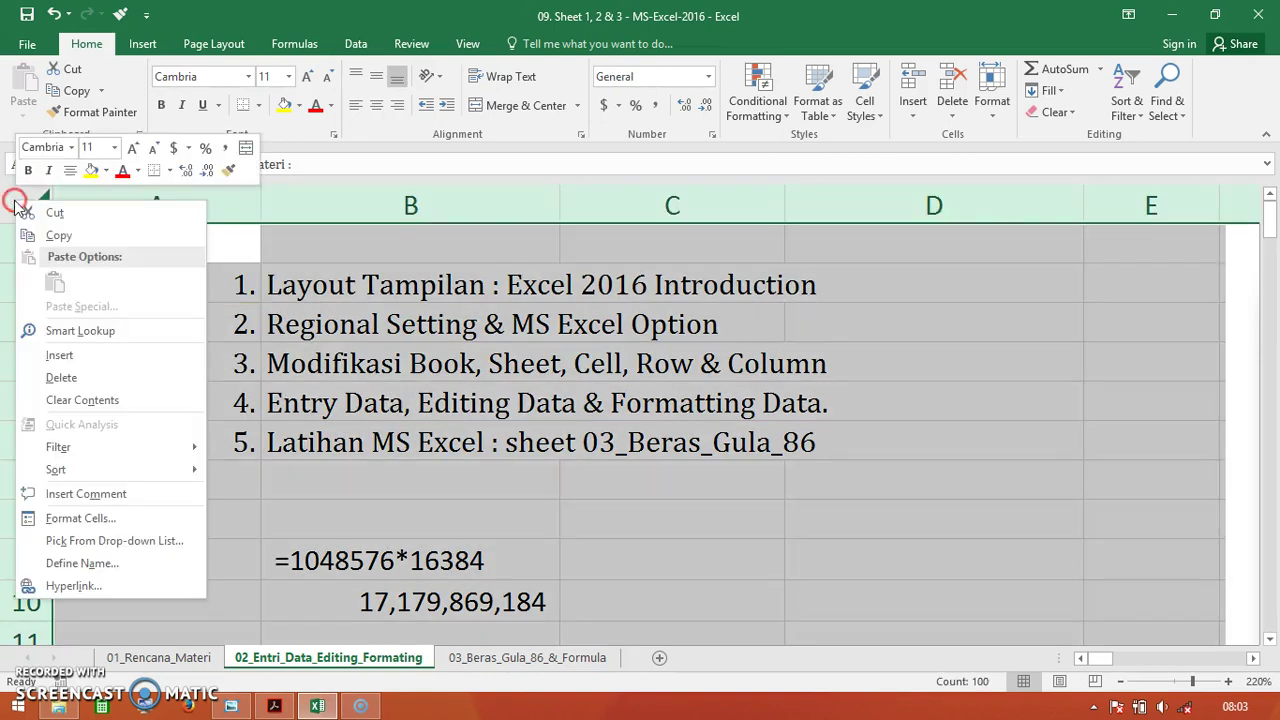
click(128, 517)
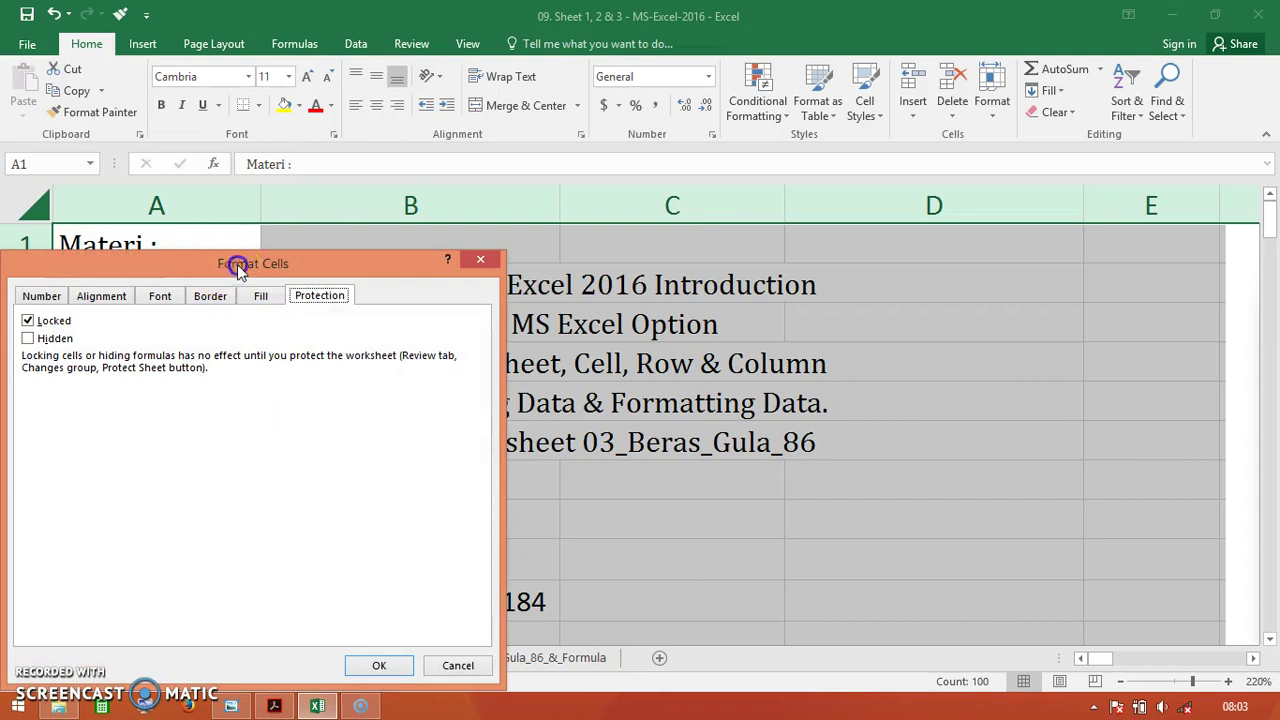
drag(225, 262, 557, 191)
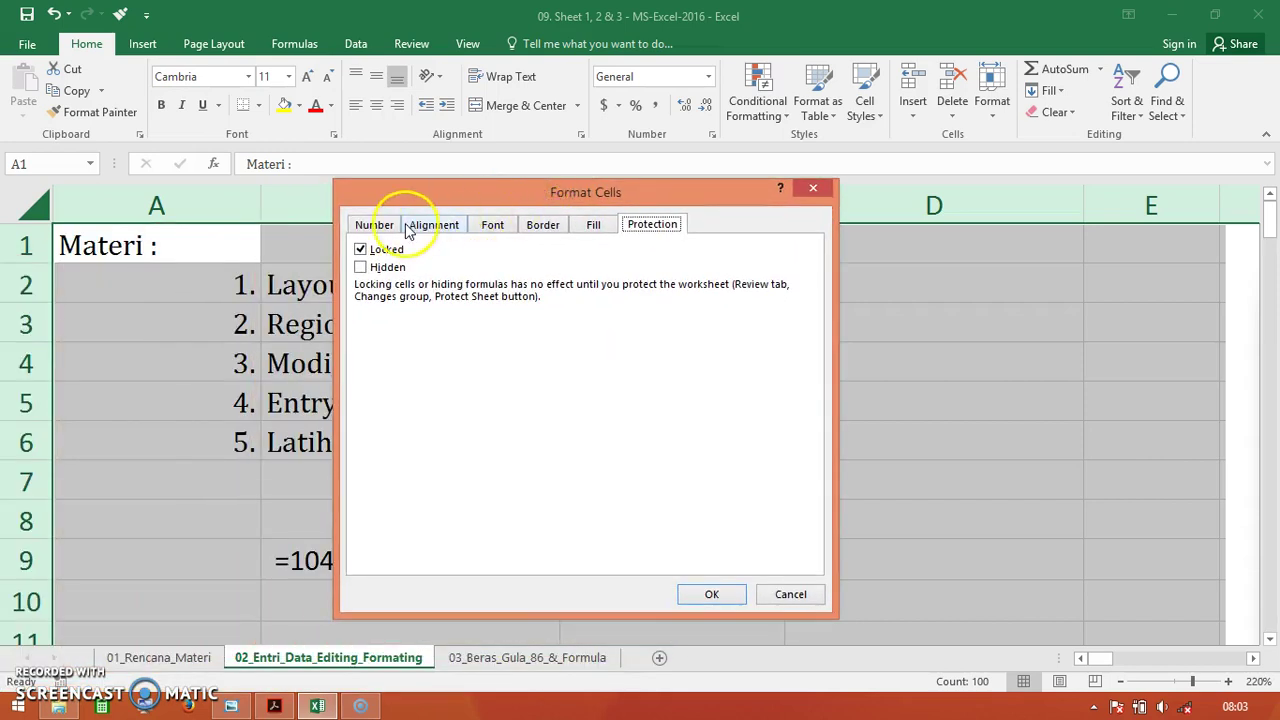
click(491, 225)
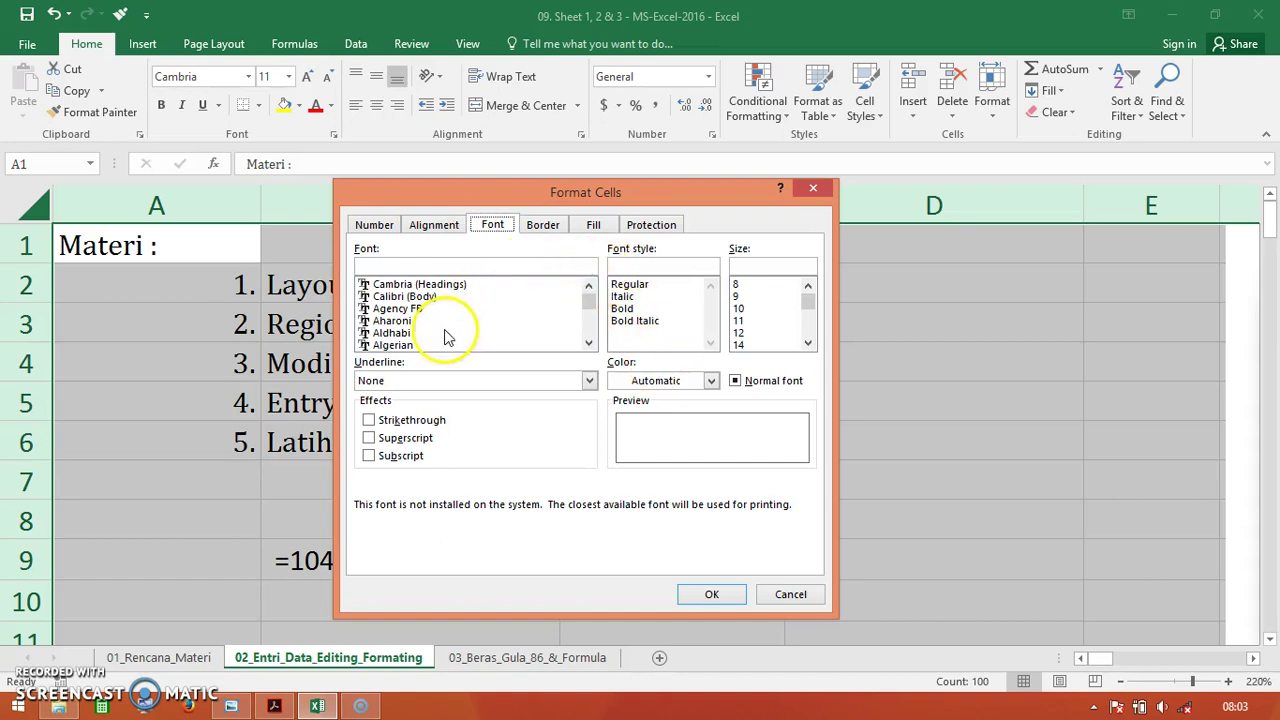
click(393, 345)
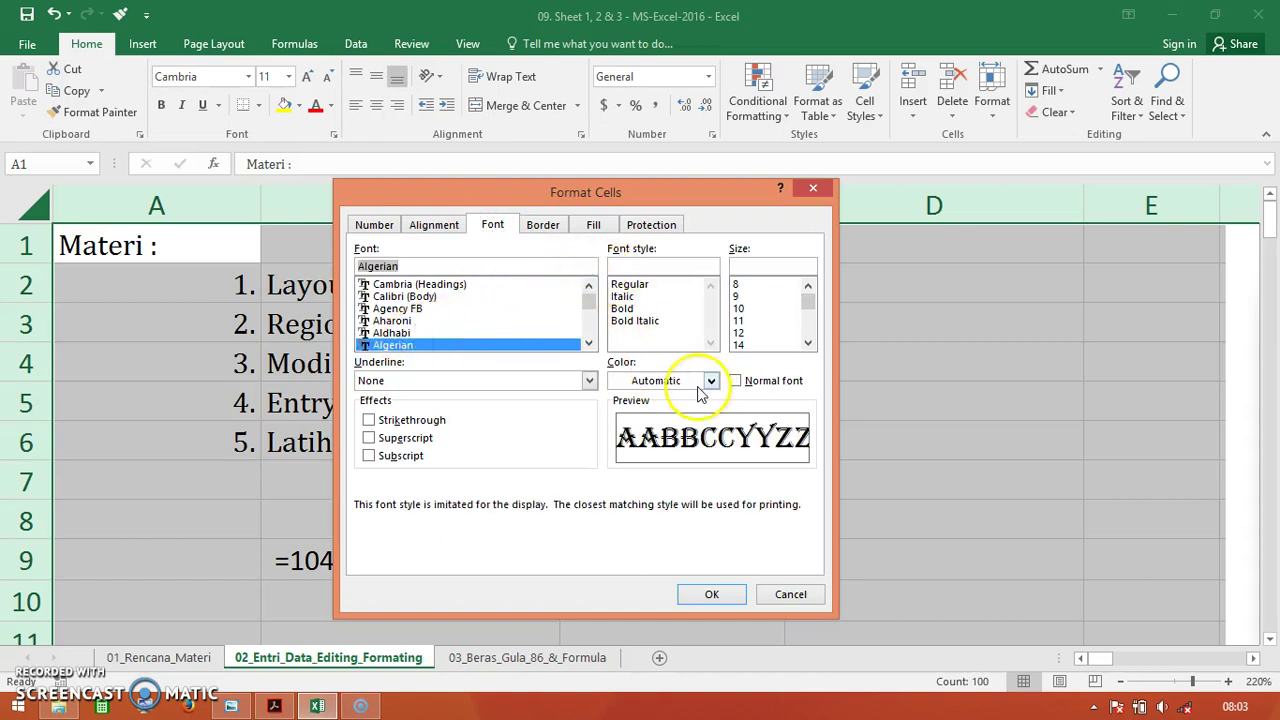
click(766, 345)
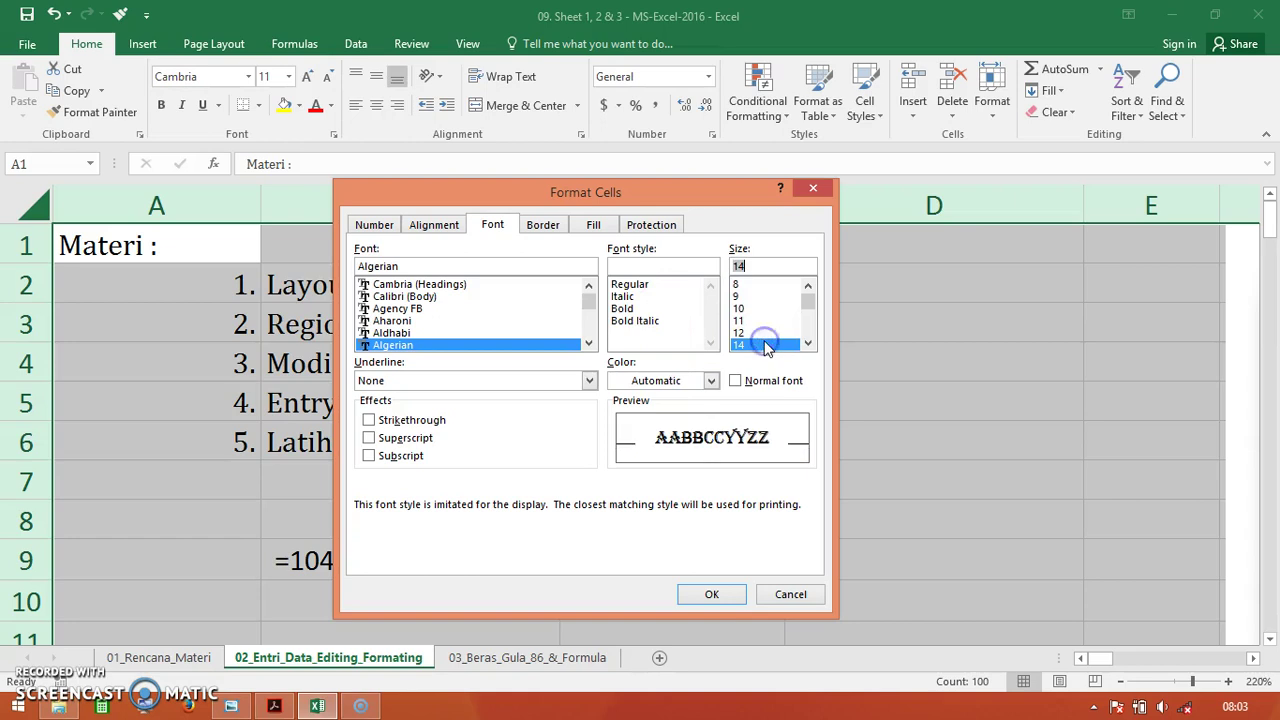
click(709, 596)
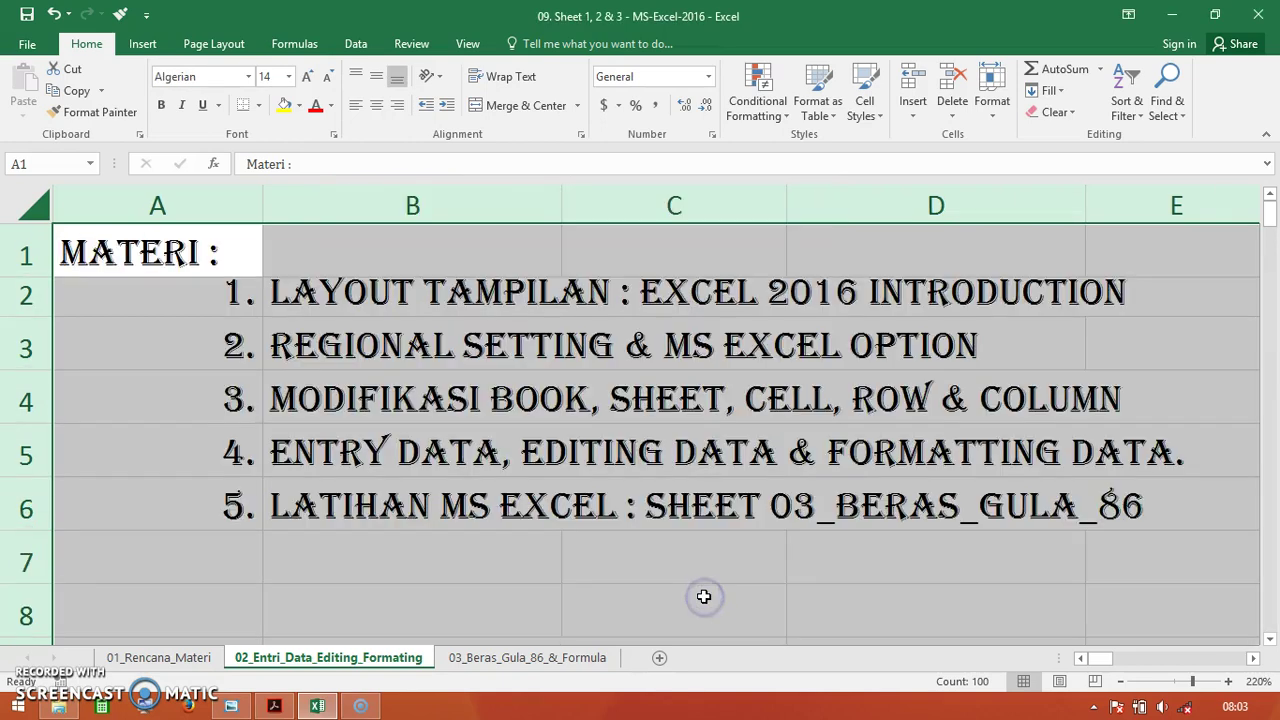
- Undo the Algerian 14 formatting so the sheet returns to Cambria 11, leaving A1 selected
scroll(684, 406, down, 4)
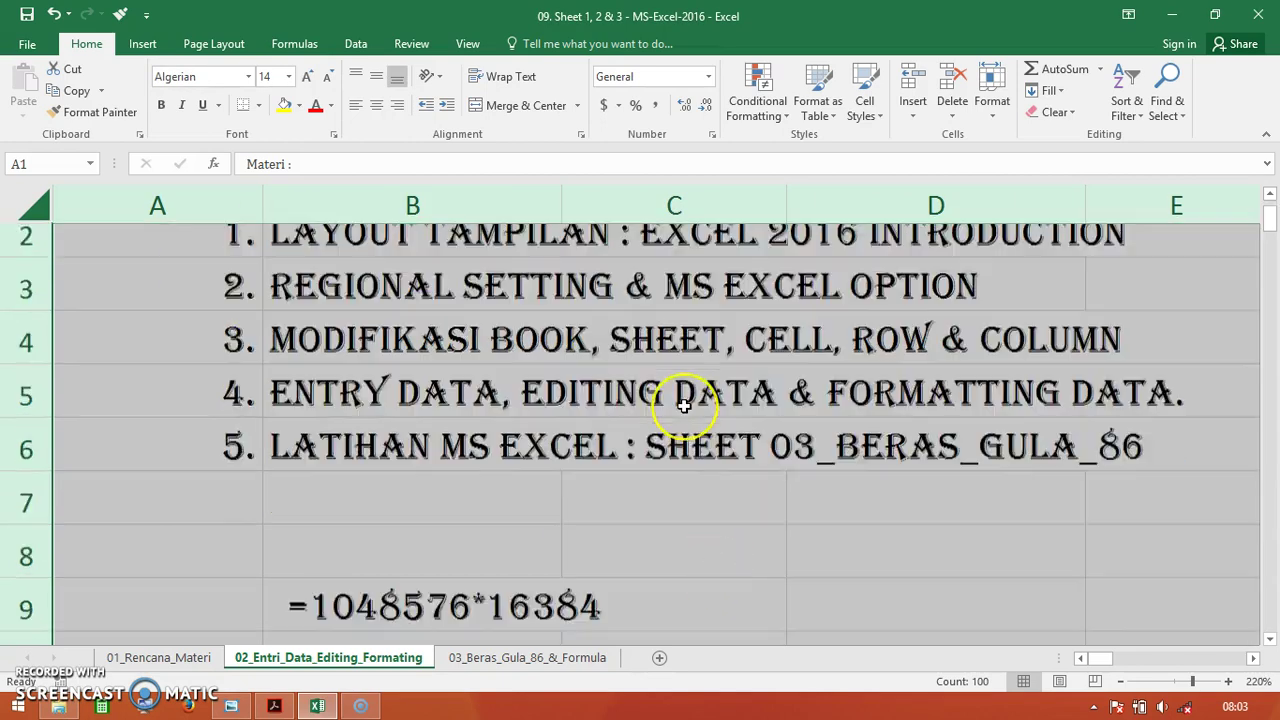
scroll(684, 406, up, 3)
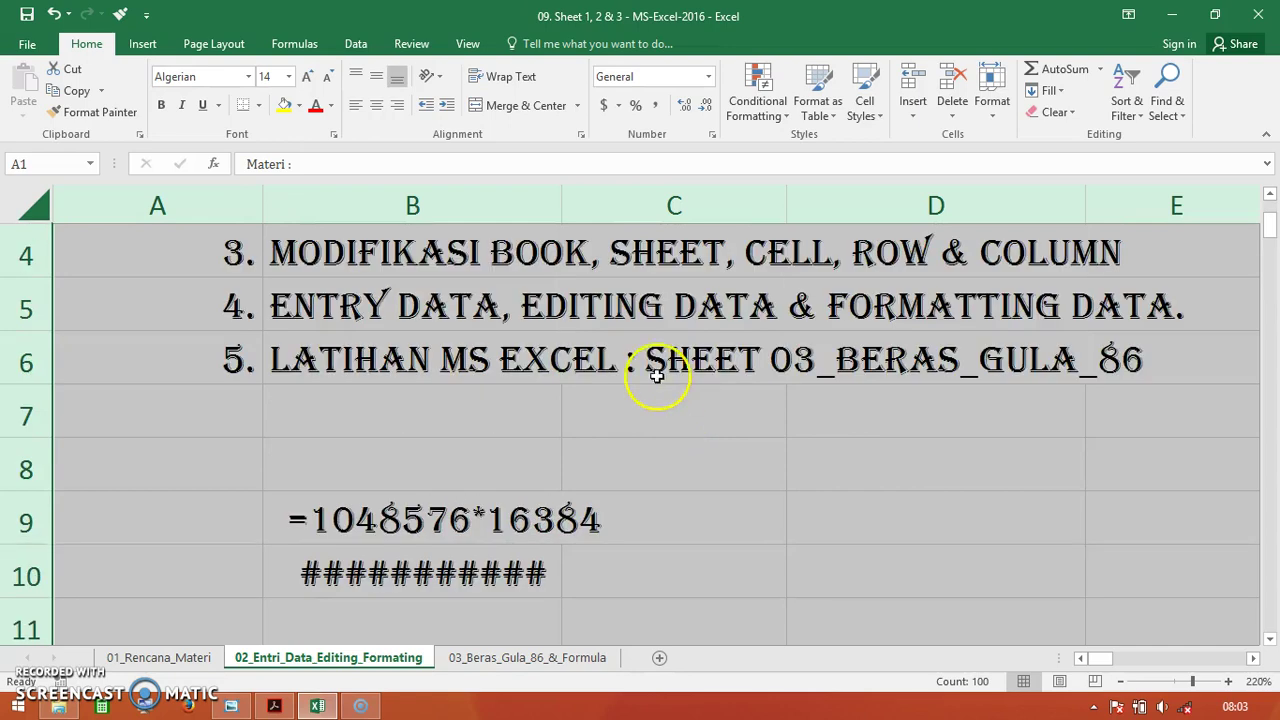
scroll(656, 375, up, 1)
click(113, 252)
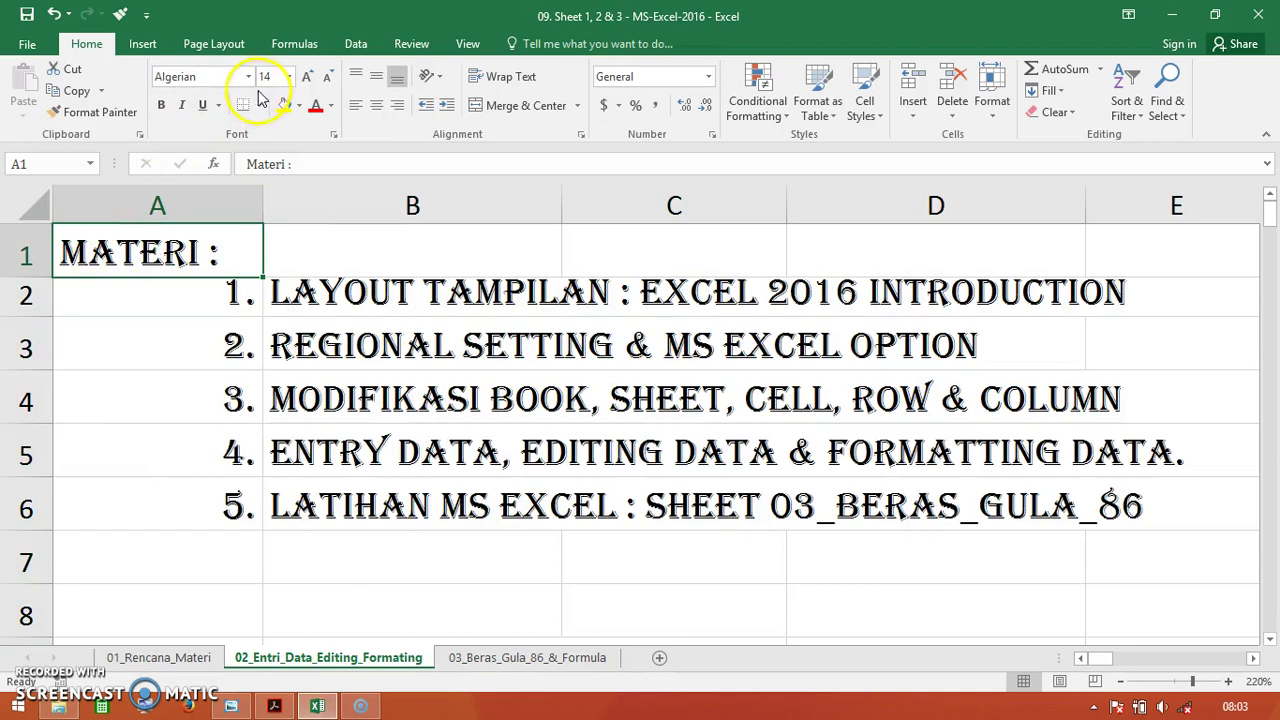
click(54, 15)
click(103, 250)
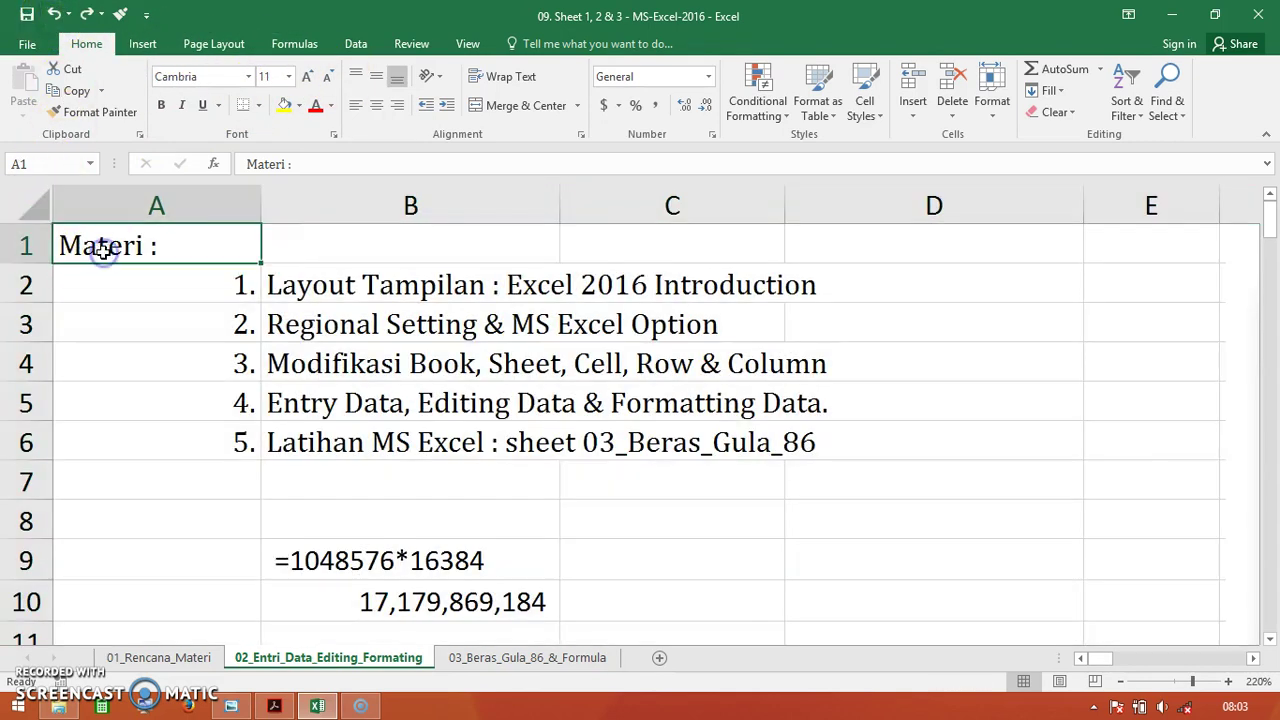